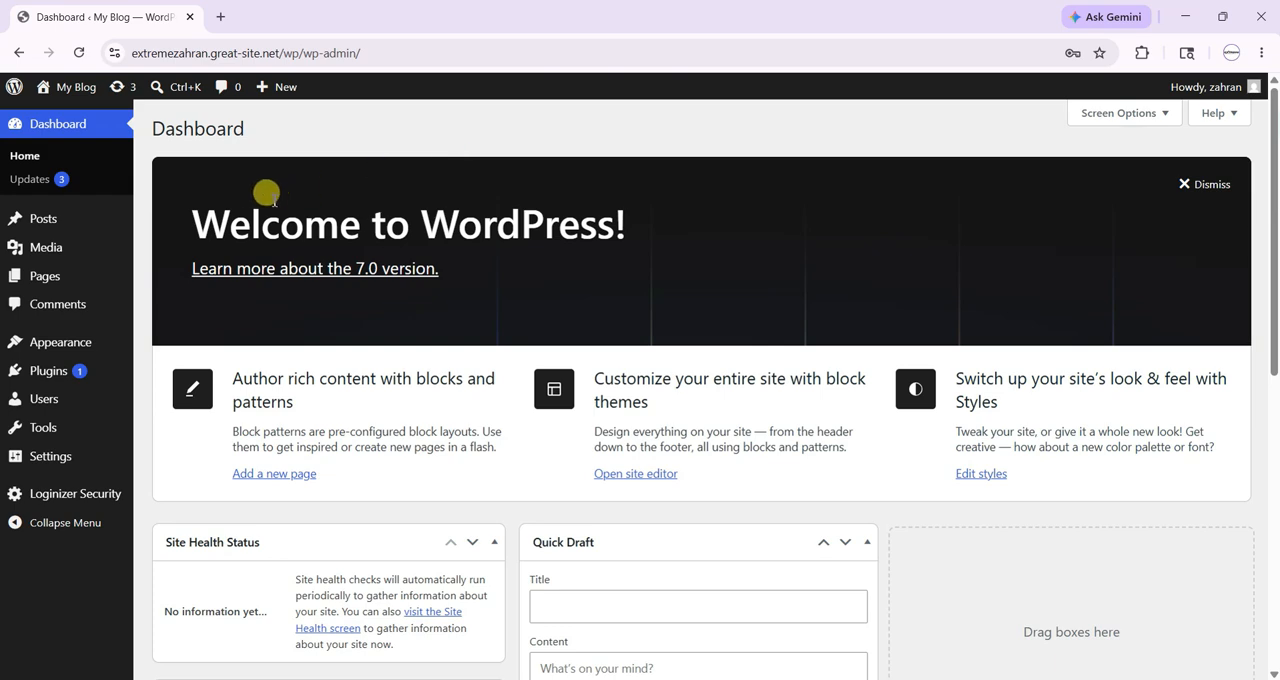
- Look over the dashboard home screen, from the welcome banner to the WordPress Events and News widget
{"action": "mouse_move", "coordinate": [624, 218]}
{"action": "left_mouse_down"}
{"action": "mouse_move", "coordinate": [314, 214]}
{"action": "mouse_move", "coordinate": [351, 283]}
{"action": "left_mouse_up"}
{"action": "scroll", "coordinate": [351, 283], "scroll_direction": "down", "scroll_amount": 5}
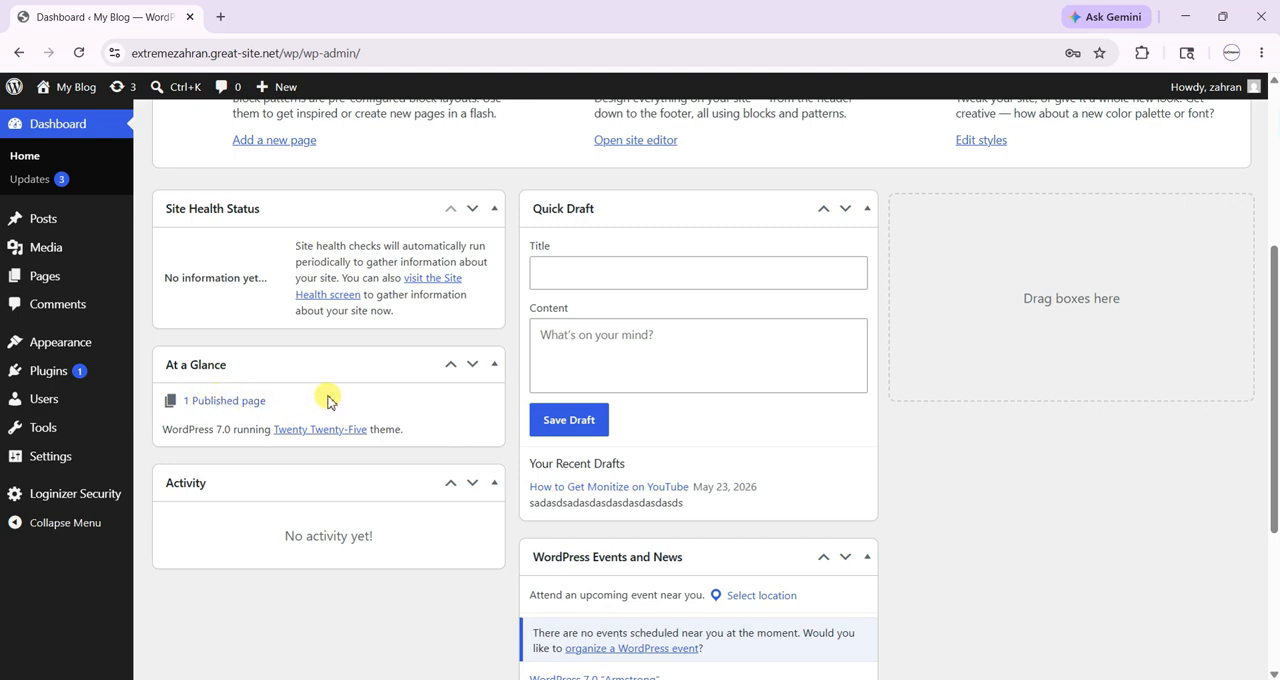
{"action": "scroll", "coordinate": [345, 400], "scroll_direction": "down", "scroll_amount": 3}
{"action": "scroll", "coordinate": [486, 422], "scroll_direction": "up", "scroll_amount": 3}
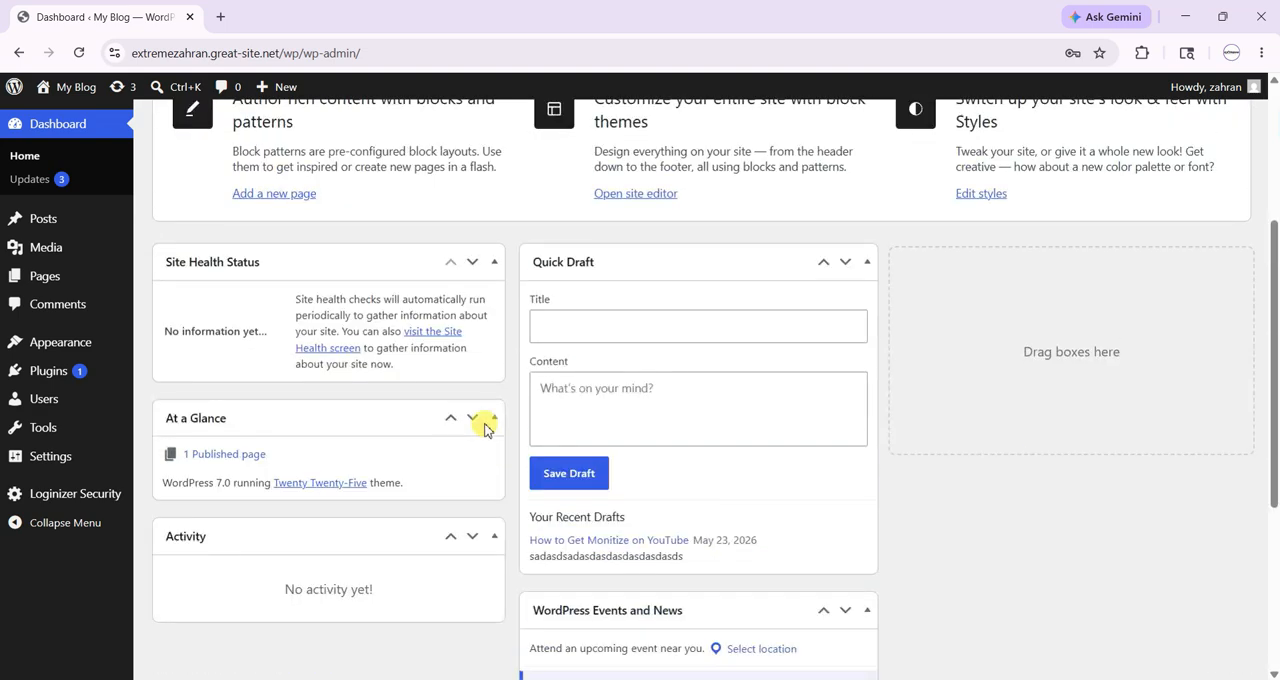
{"action": "scroll", "coordinate": [486, 420], "scroll_direction": "down", "scroll_amount": 3}
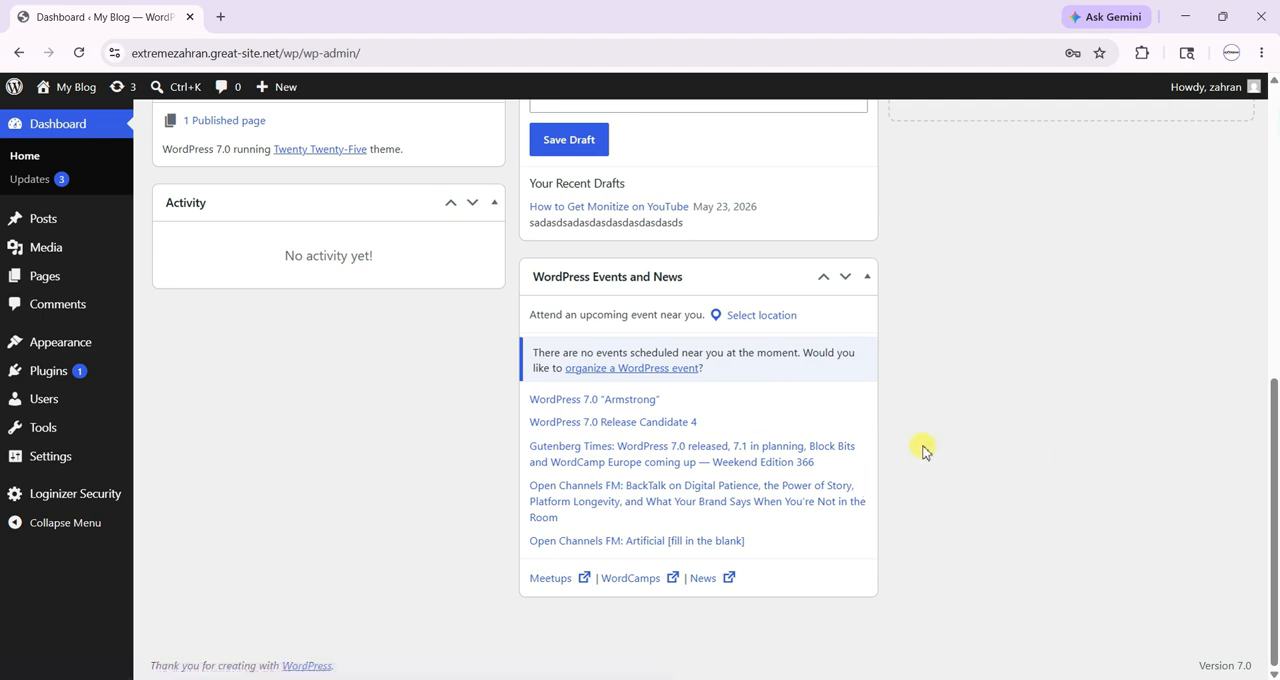
{"action": "scroll", "coordinate": [920, 455], "scroll_direction": "up", "scroll_amount": 7}
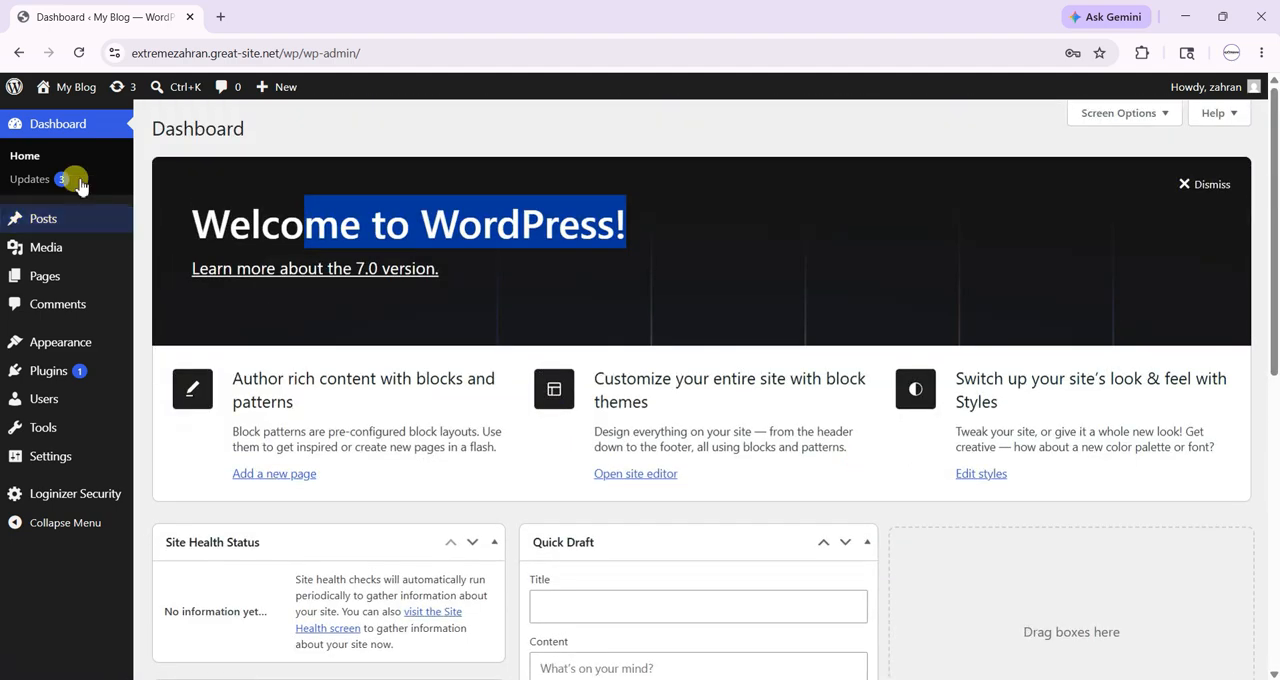
- Open the WordPress updates page and review its core, plugin and theme sections
{"action": "left_click", "coordinate": [66, 186]}
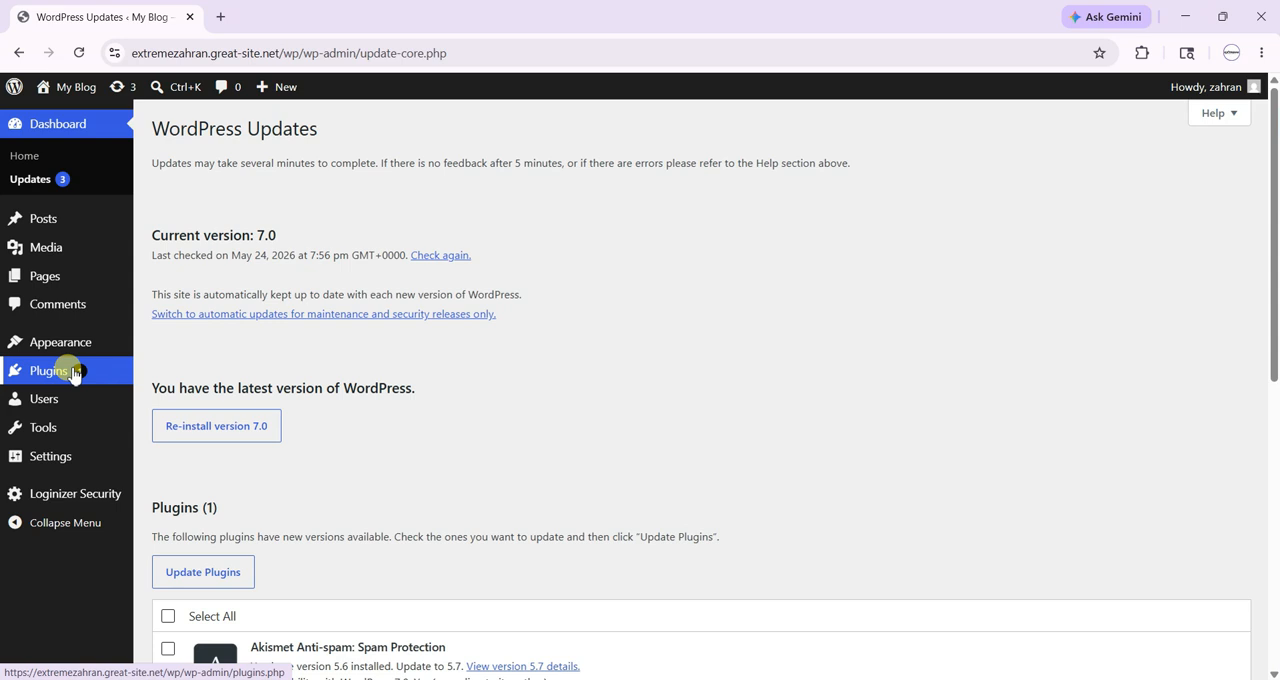
{"action": "scroll", "coordinate": [460, 363], "scroll_direction": "down", "scroll_amount": 4}
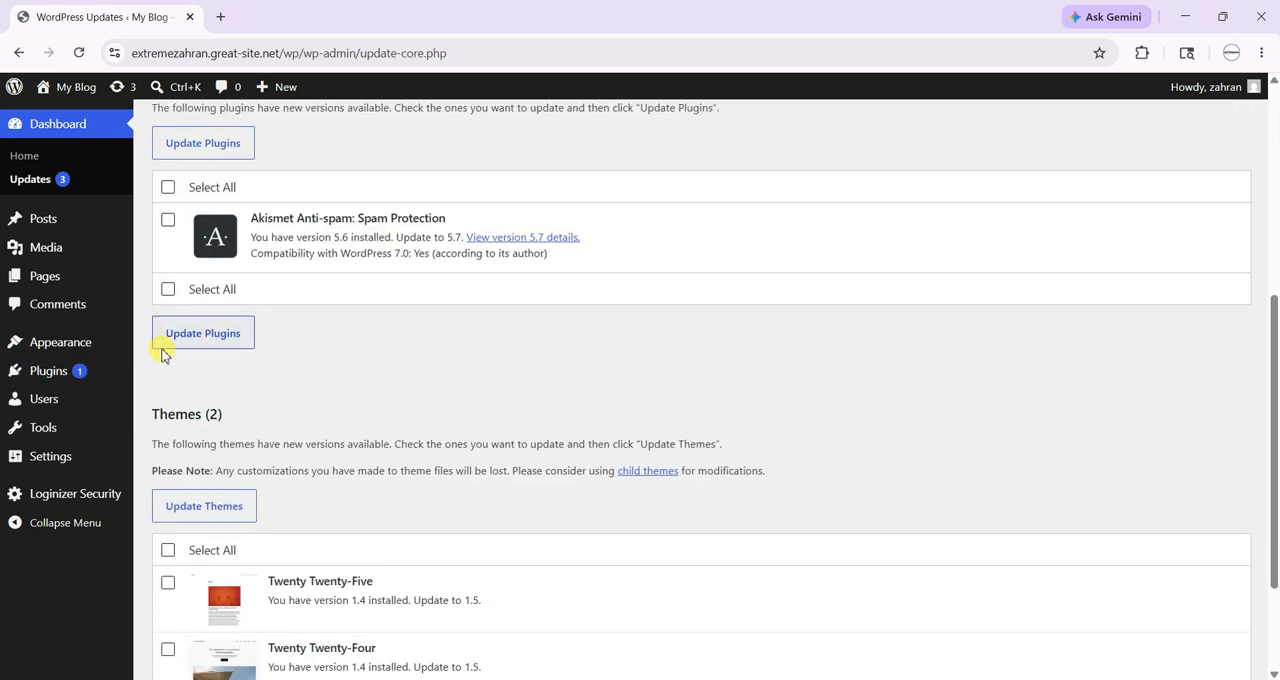
{"action": "scroll", "coordinate": [190, 375], "scroll_direction": "down", "scroll_amount": 2}
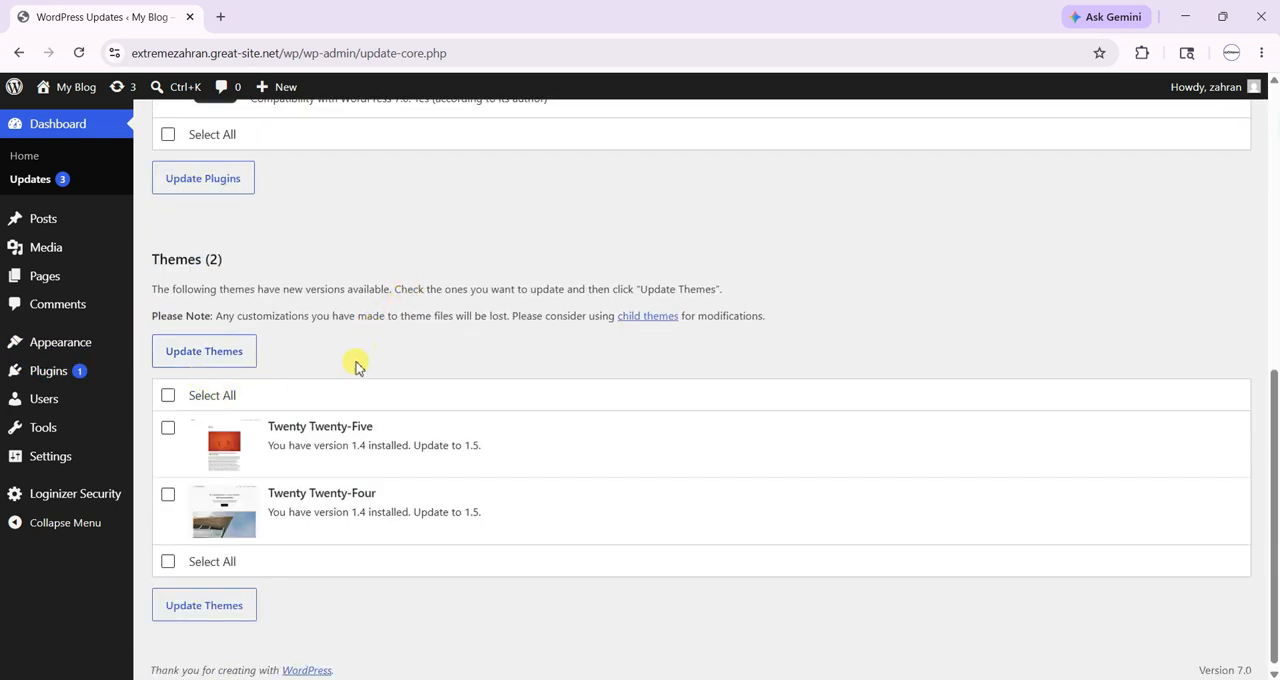
{"action": "scroll", "coordinate": [352, 362], "scroll_direction": "up", "scroll_amount": 1}
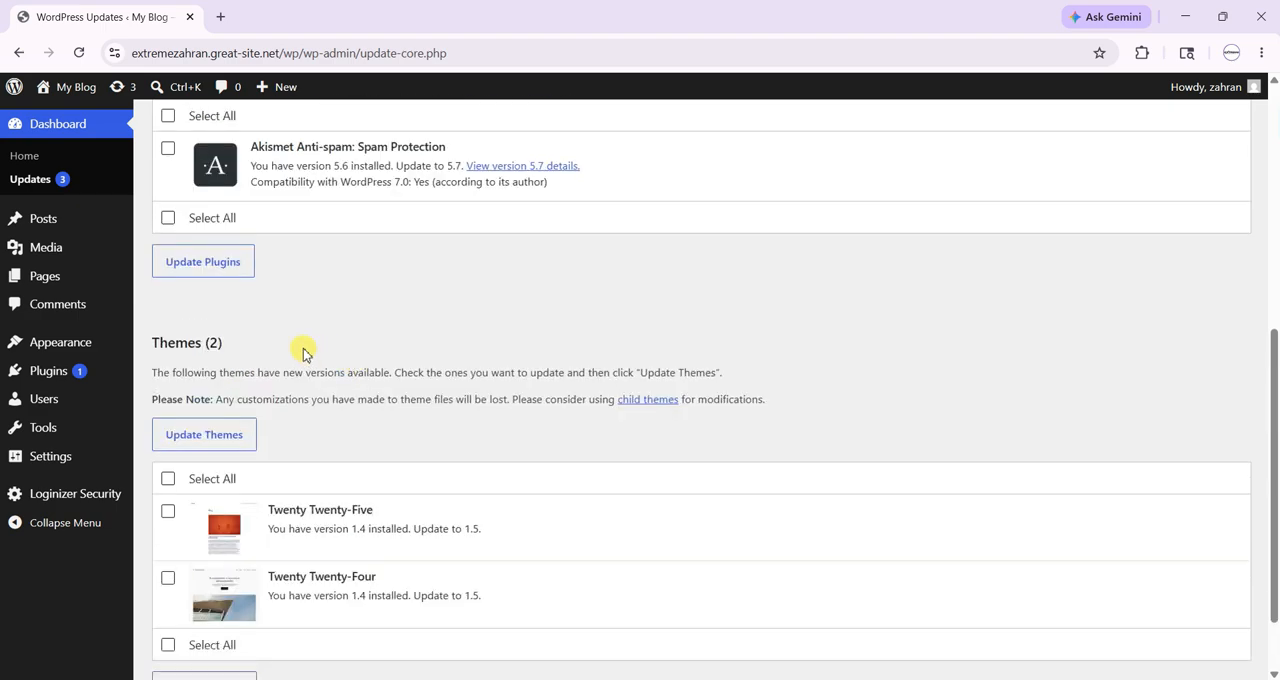
{"action": "scroll", "coordinate": [305, 353], "scroll_direction": "up", "scroll_amount": 3}
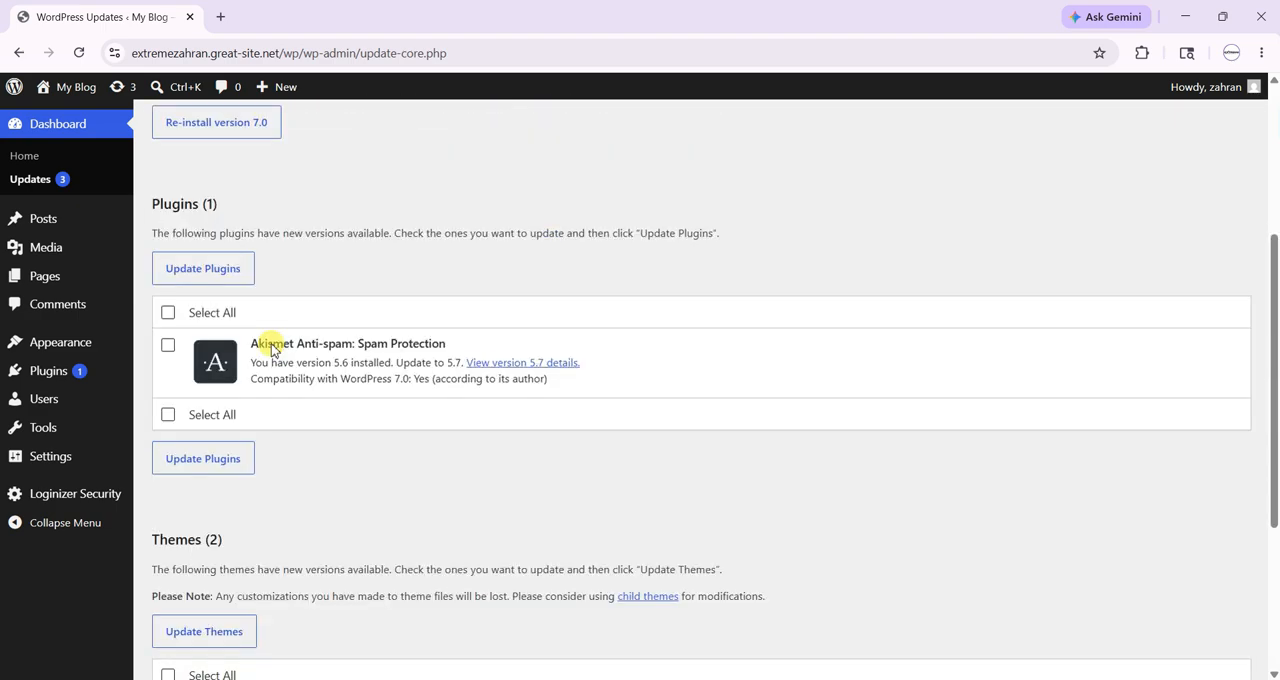
{"action": "scroll", "coordinate": [210, 360], "scroll_direction": "up", "scroll_amount": 3}
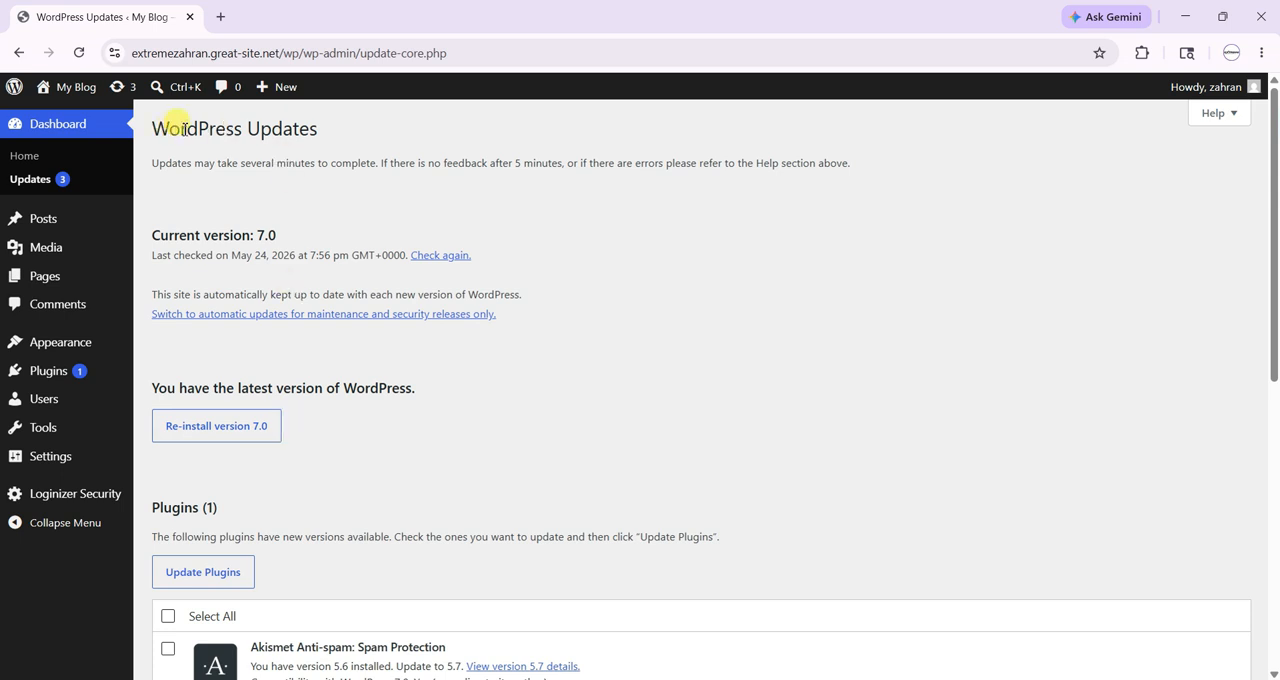
{"action": "double_click", "coordinate": [175, 118]}
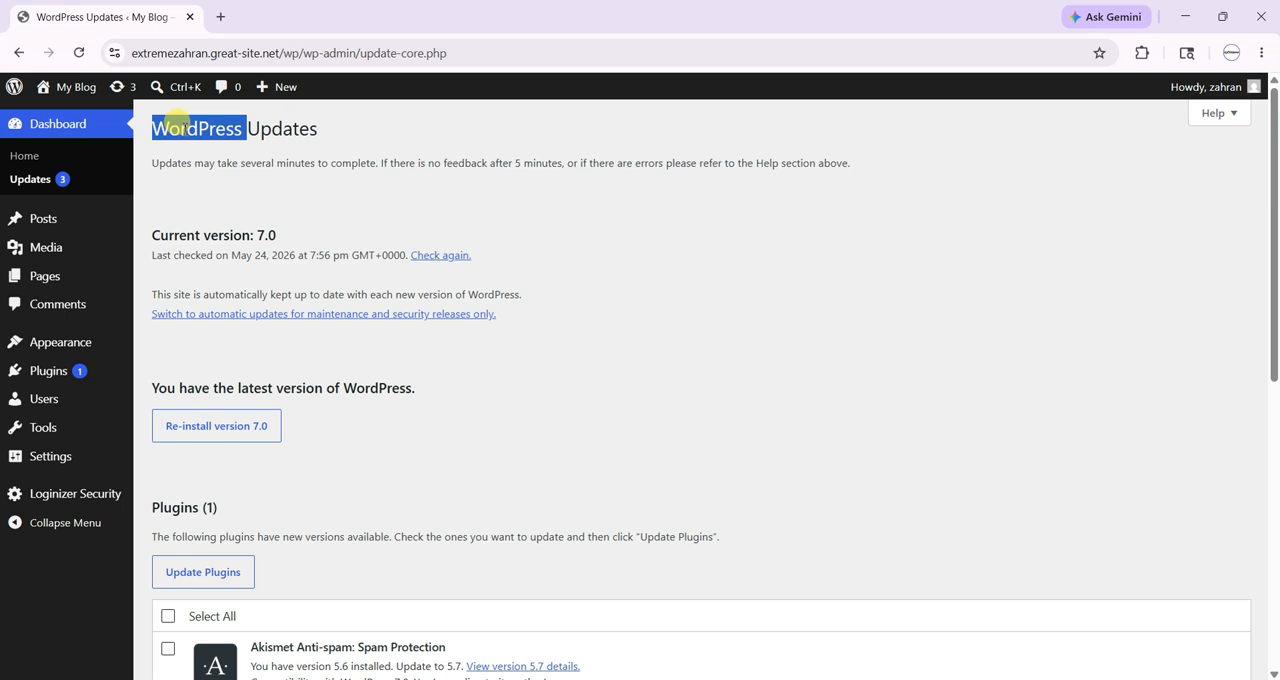
{"action": "left_click", "coordinate": [177, 126]}
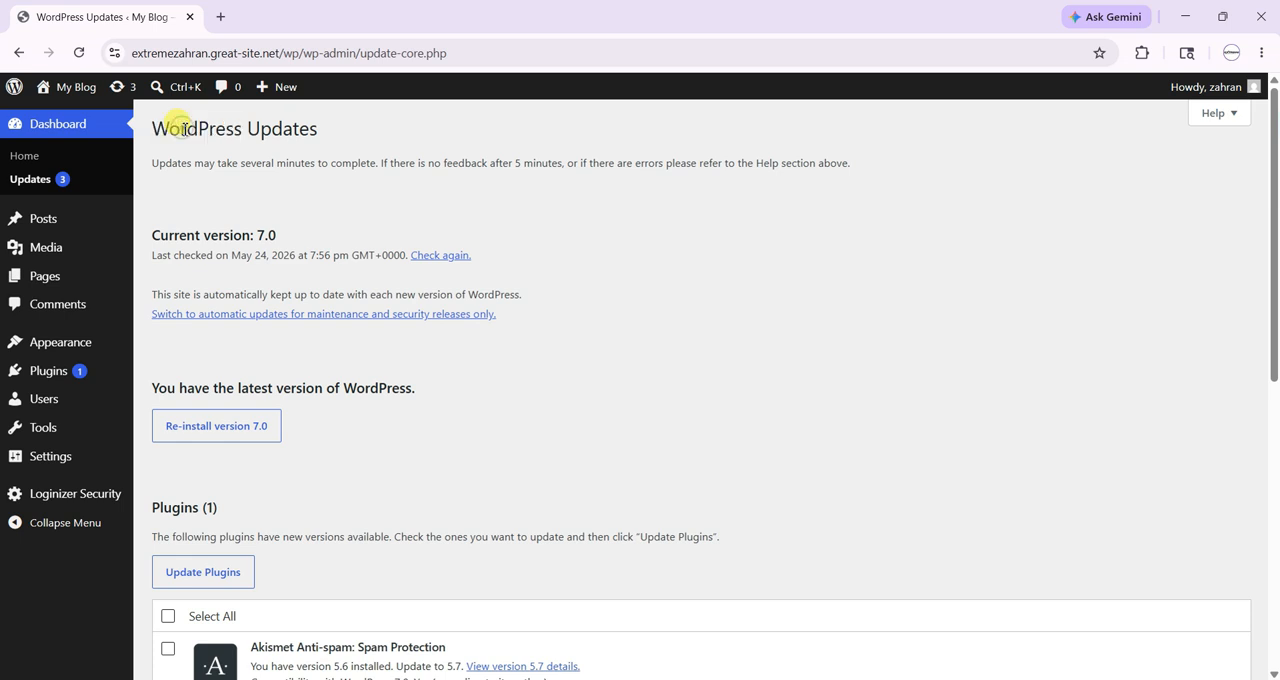
- Check the installed and available versions of the Akismet Anti-spam plugin and the Twenty Twenty-Five and Twenty Twenty-Four themes
{"action": "scroll", "coordinate": [214, 266], "scroll_direction": "down", "scroll_amount": 3}
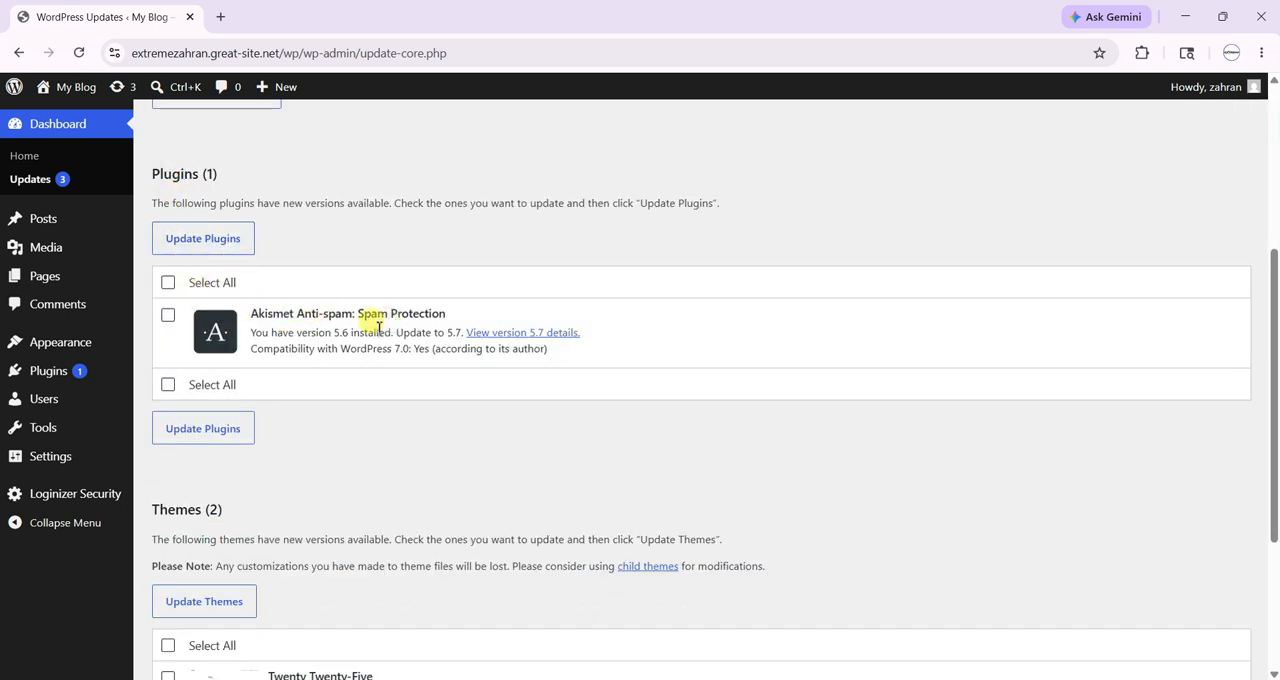
{"action": "double_click", "coordinate": [340, 332]}
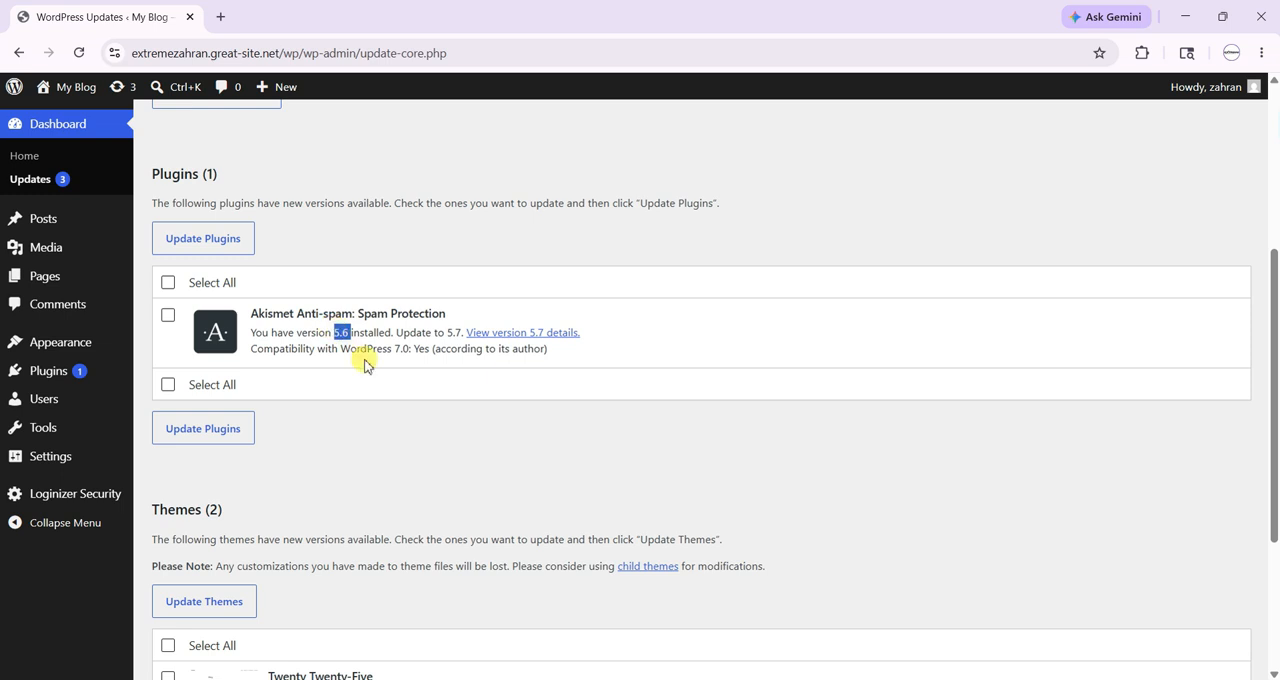
{"action": "left_click", "coordinate": [458, 332]}
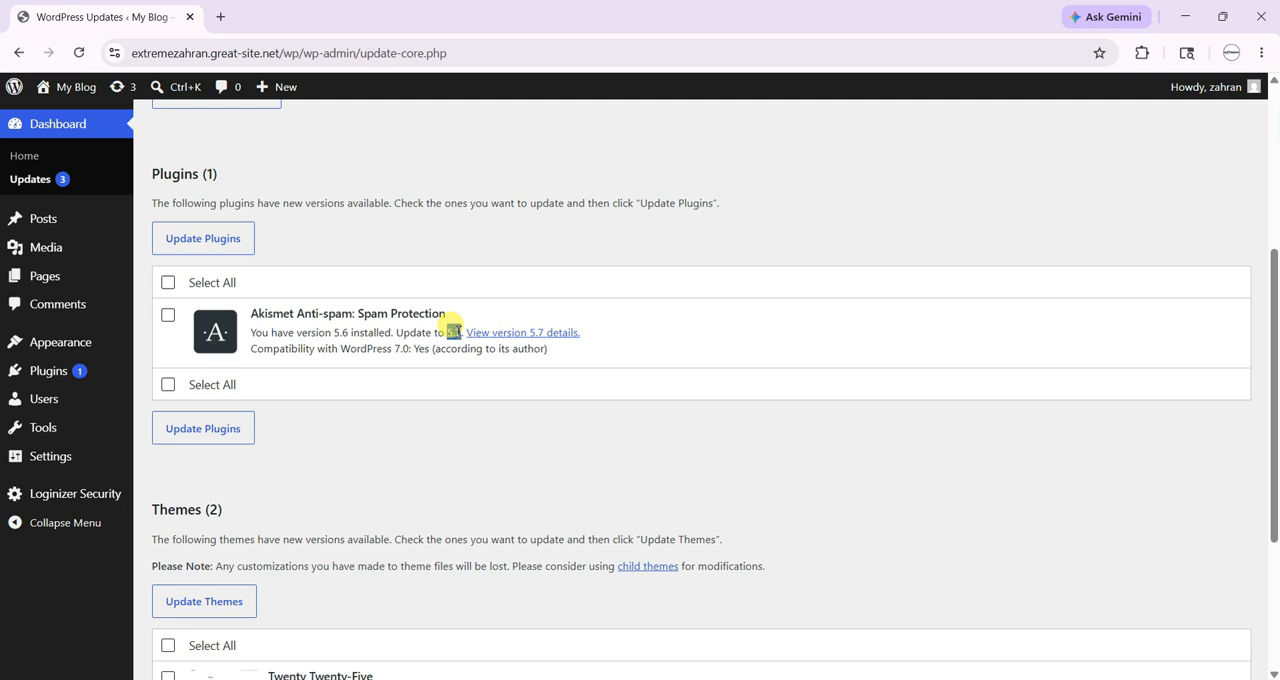
{"action": "scroll", "coordinate": [455, 332], "scroll_direction": "down", "scroll_amount": 3}
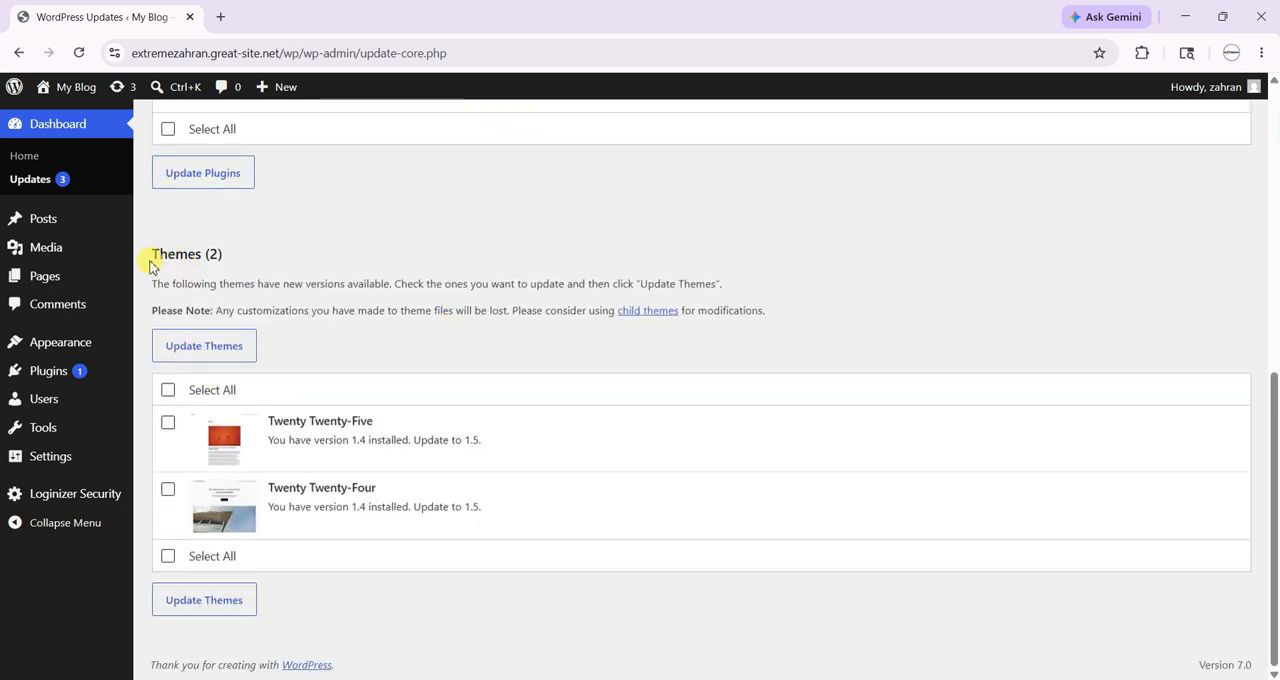
{"action": "double_click", "coordinate": [360, 440]}
{"action": "double_click", "coordinate": [359, 507]}
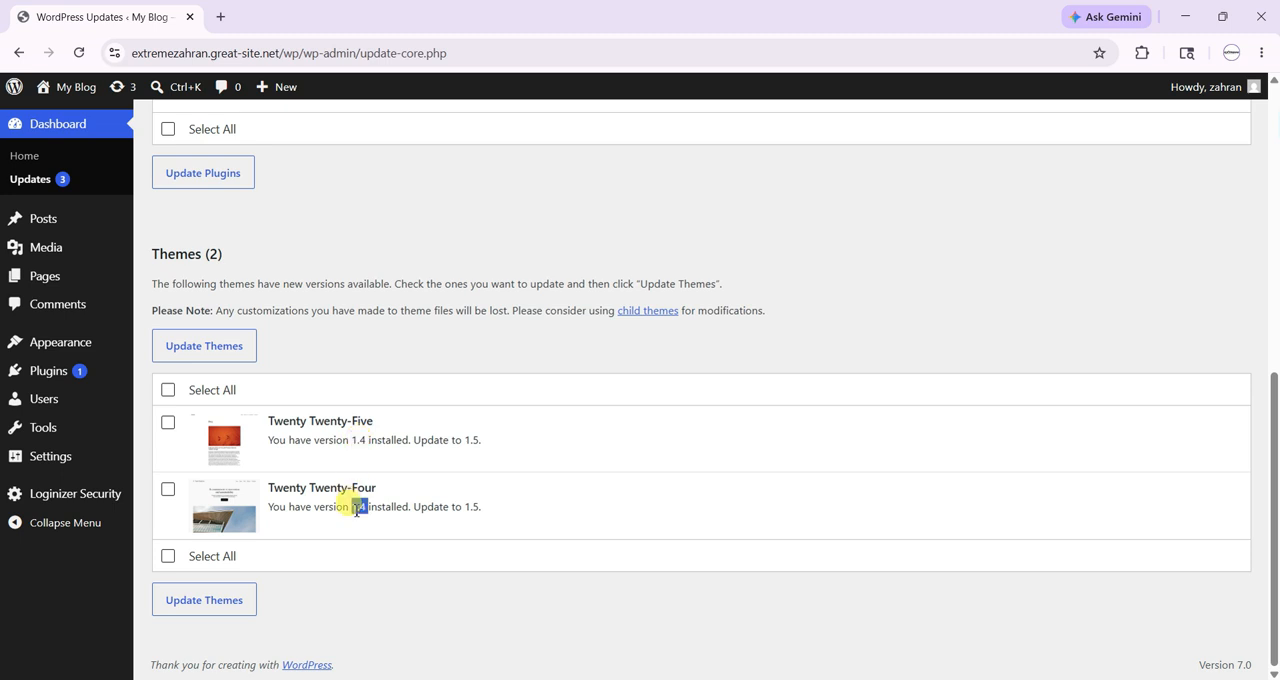
{"action": "double_click", "coordinate": [471, 440]}
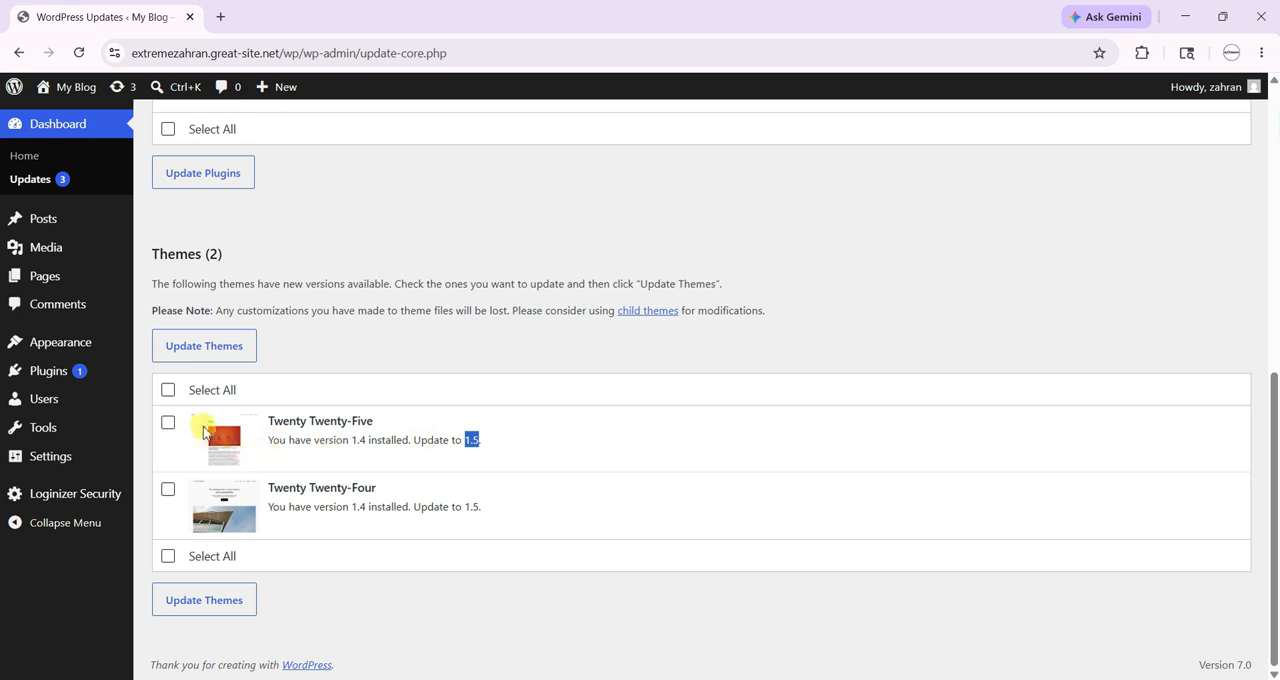
- Try out the update selections for all themes and for Akismet, ending with all plugins selected and the themes unselected
{"action": "left_click", "coordinate": [170, 393]}
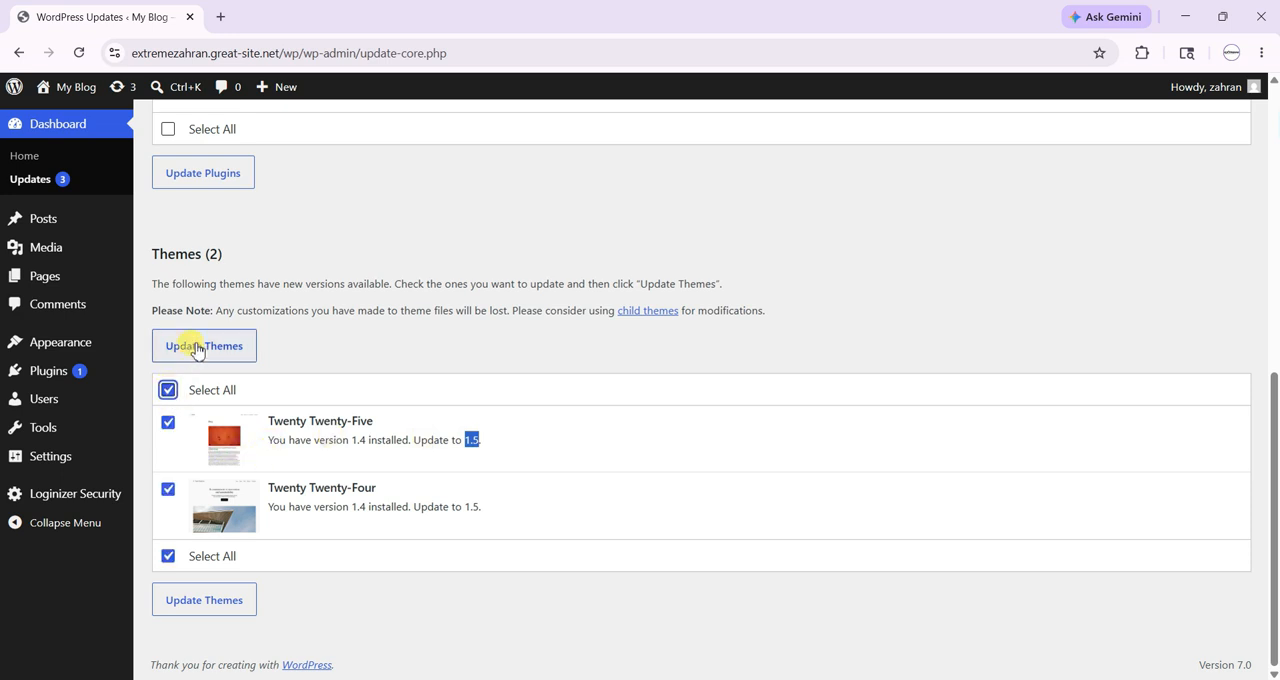
{"action": "left_click", "coordinate": [169, 395]}
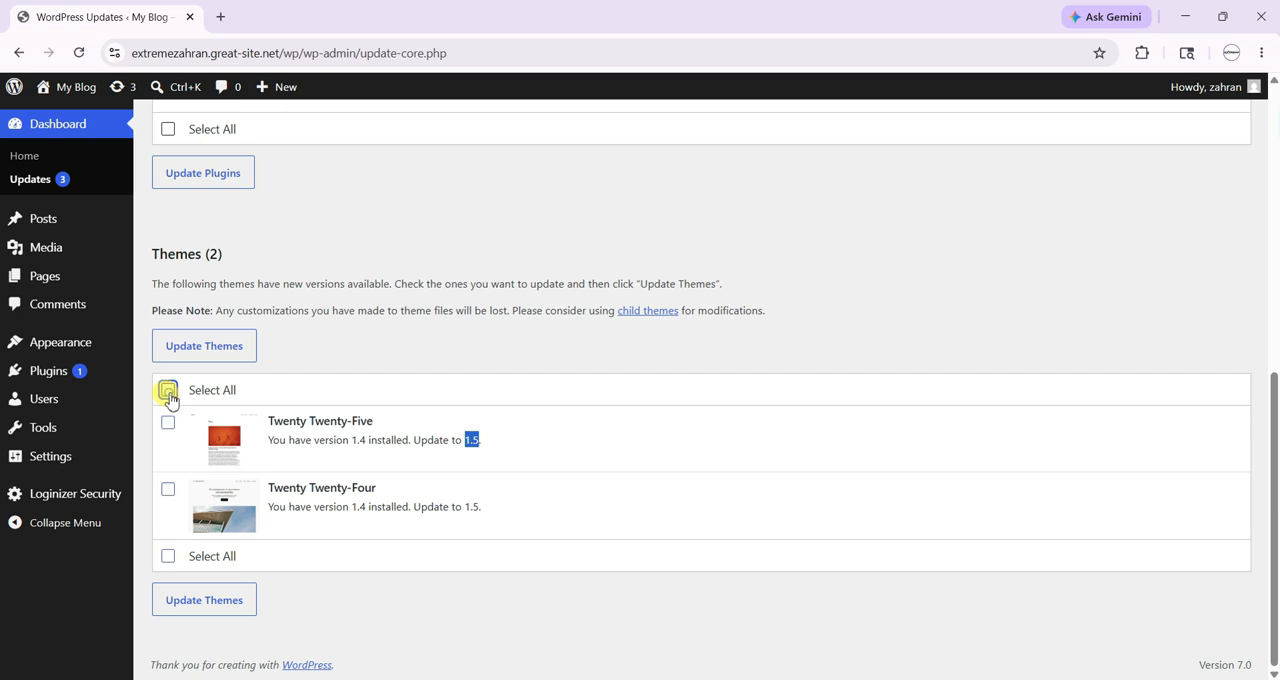
{"action": "scroll", "coordinate": [329, 380], "scroll_direction": "up", "scroll_amount": 3}
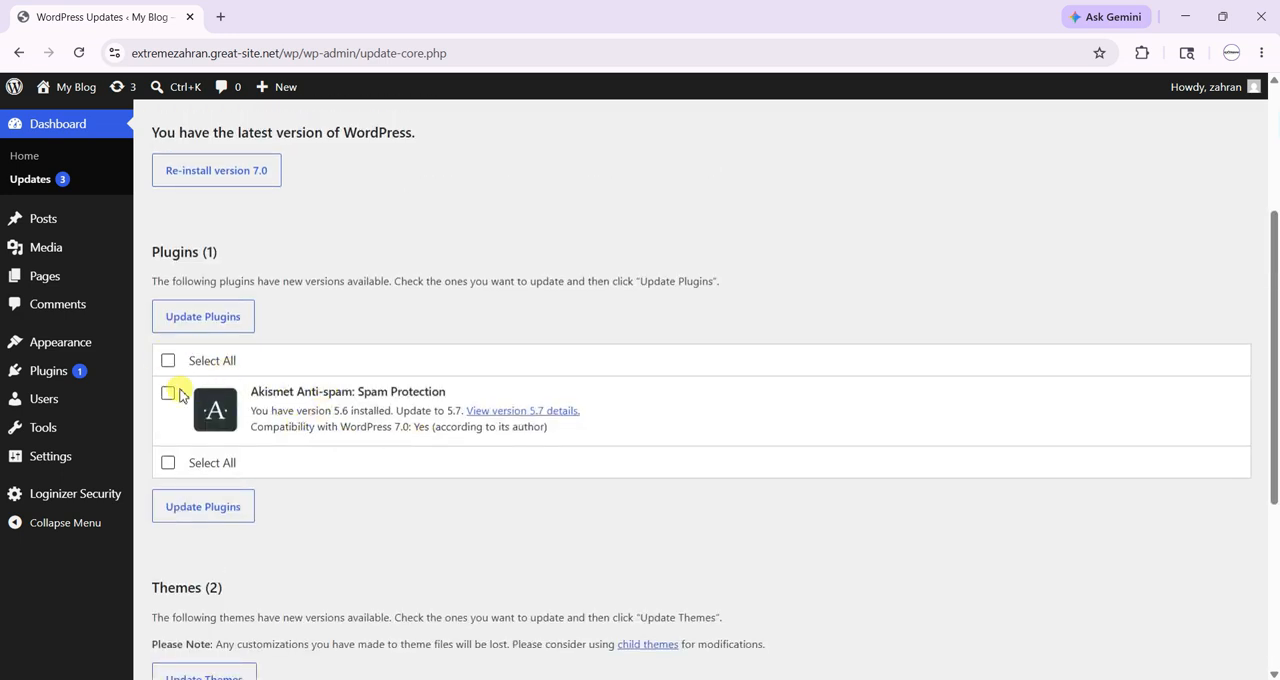
{"action": "left_click", "coordinate": [168, 393]}
{"action": "left_click", "coordinate": [169, 394]}
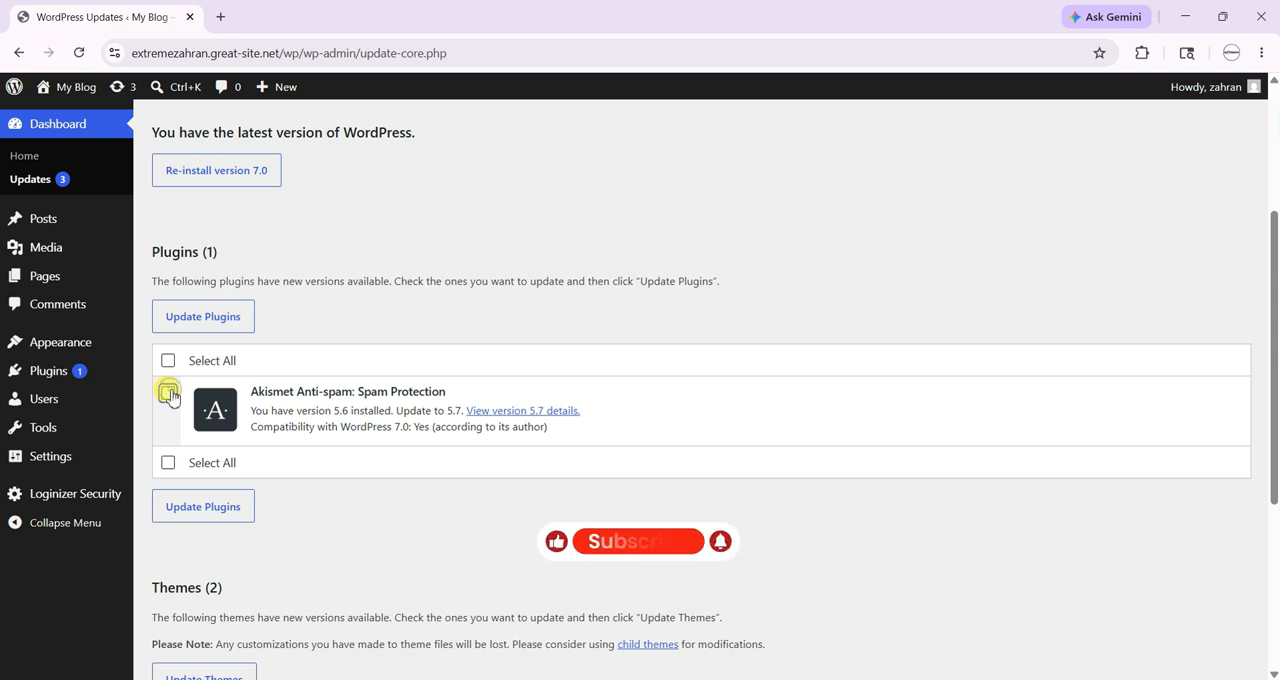
{"action": "left_click", "coordinate": [168, 362]}
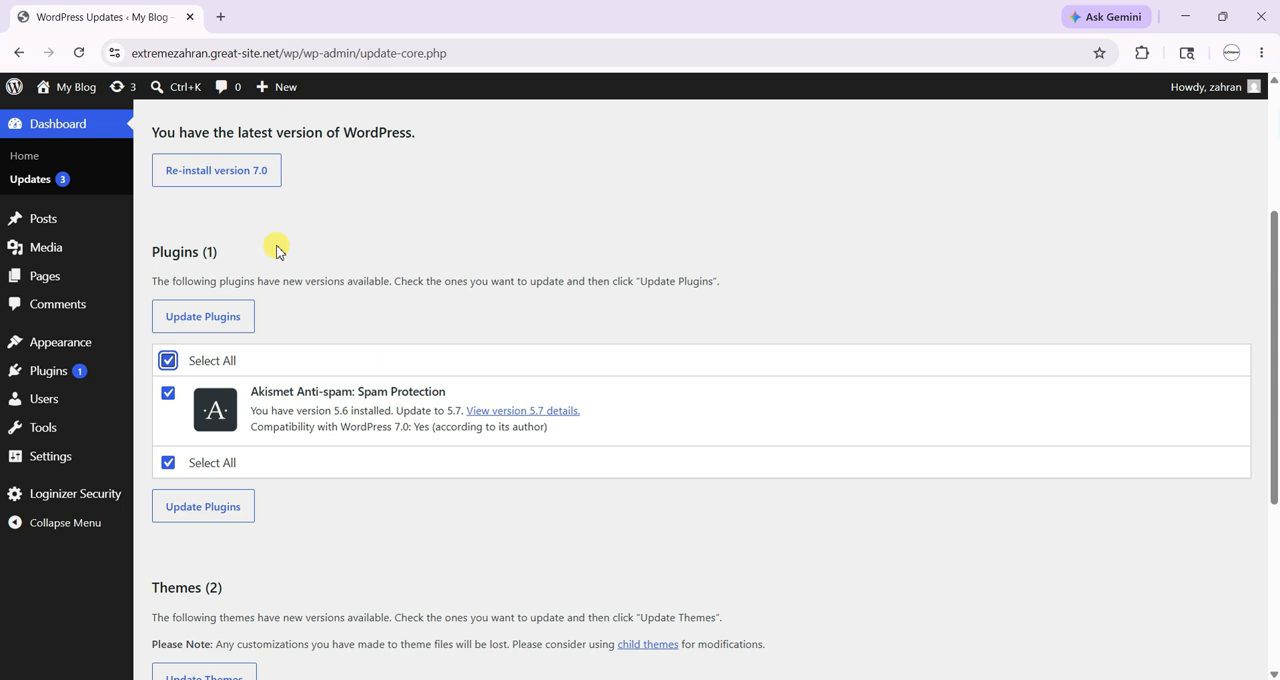
- Open the list of all posts and move the draft "How to Get Monitize on YouTube" to the trash
{"action": "scroll", "coordinate": [280, 270], "scroll_direction": "up", "scroll_amount": 3}
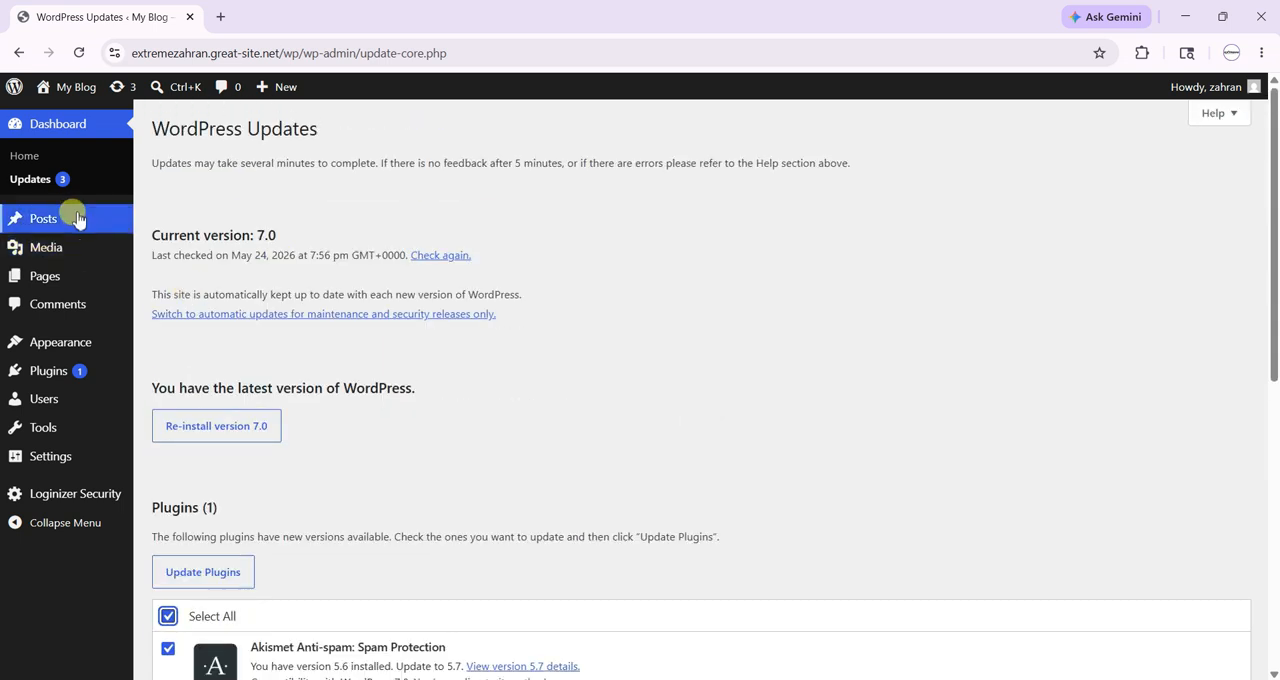
{"action": "mouse_move", "coordinate": [75, 218]}
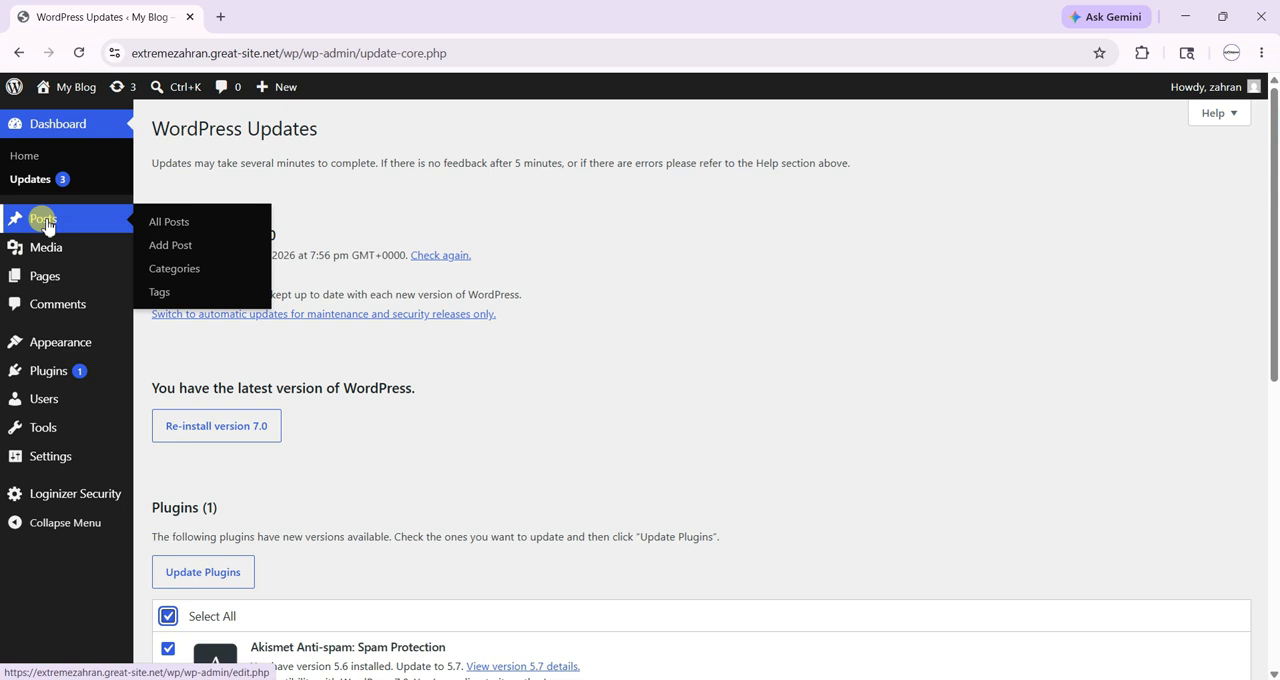
{"action": "left_click", "coordinate": [184, 224]}
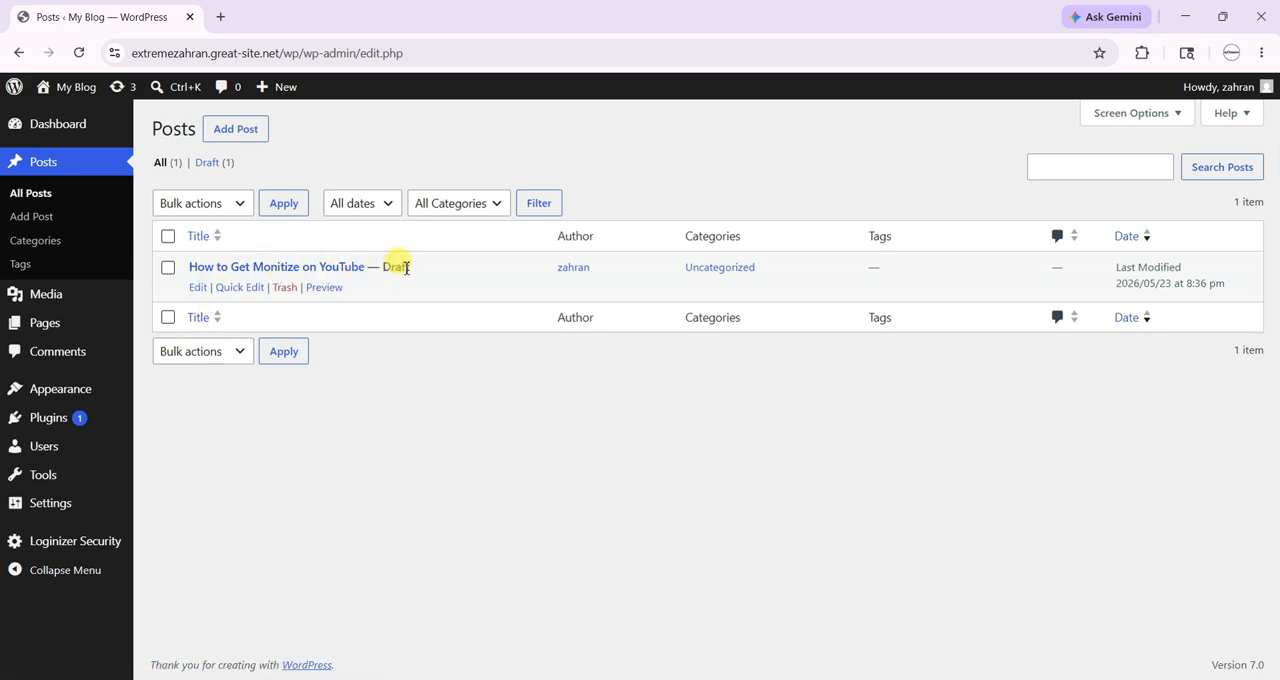
{"action": "left_click", "coordinate": [284, 288]}
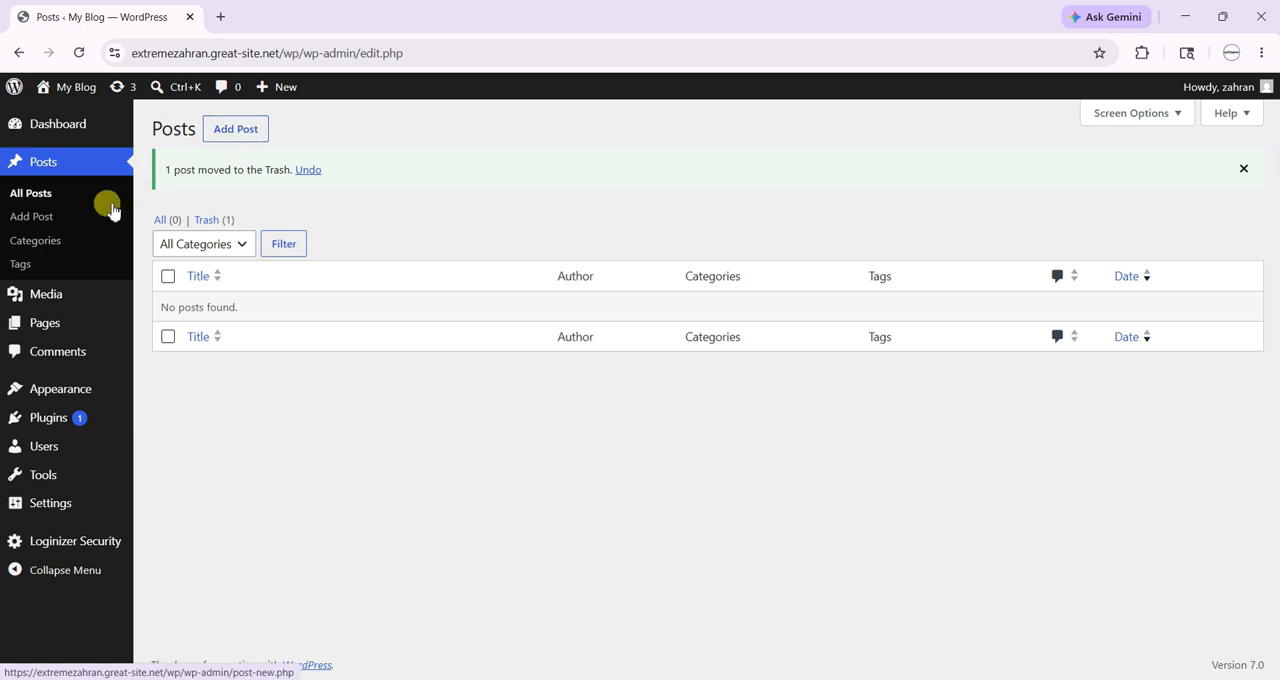
- Start a new post titled "How to Get your First Order on Fiverr"
{"action": "left_click", "coordinate": [45, 220]}
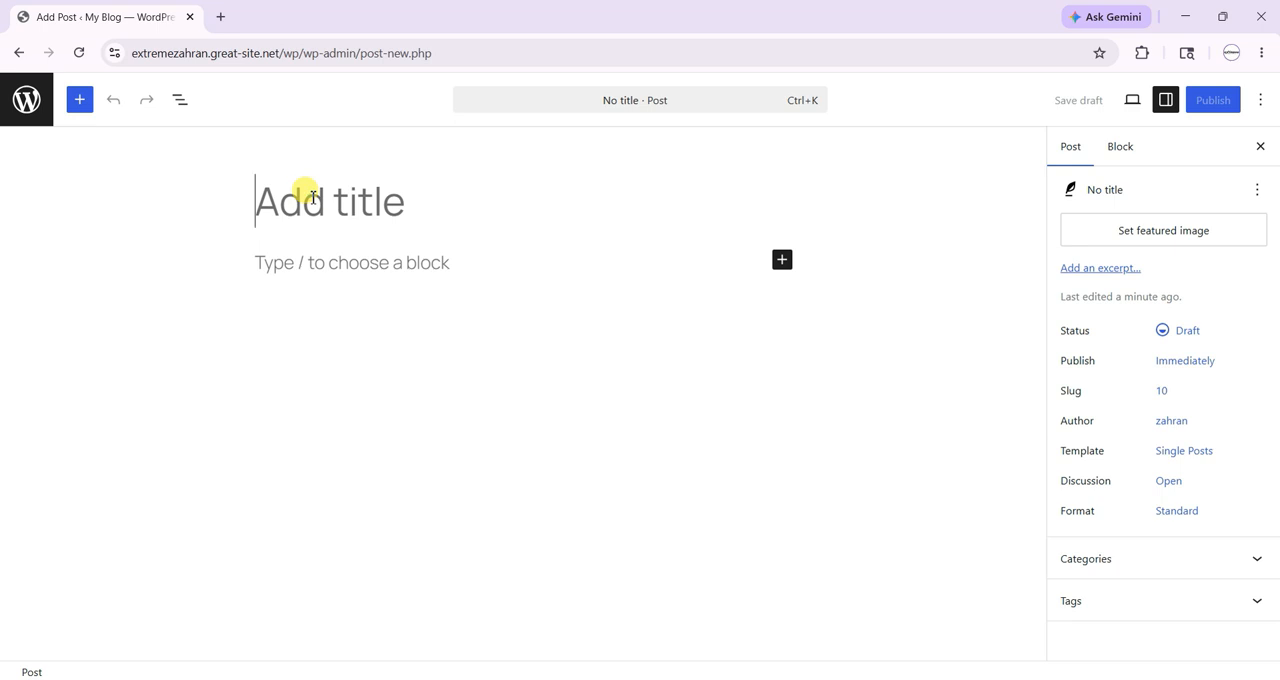
{"action": "type", "text": "How "}
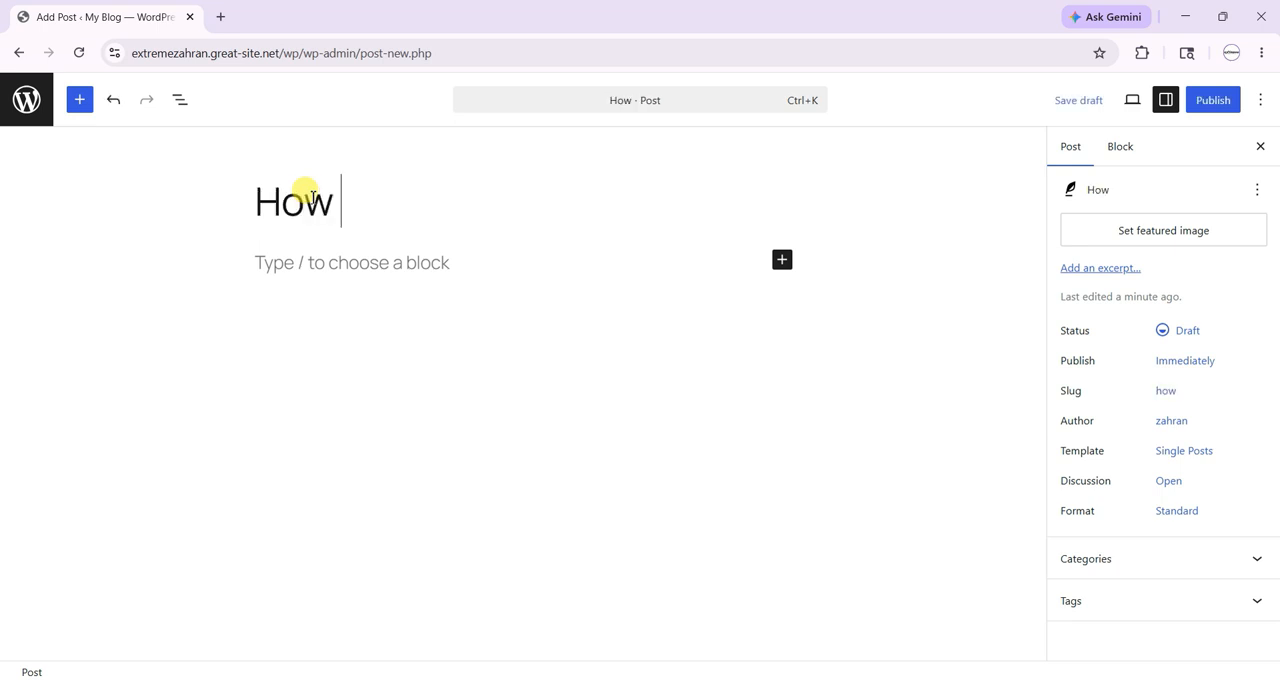
{"action": "type", "text": "to Get y"}
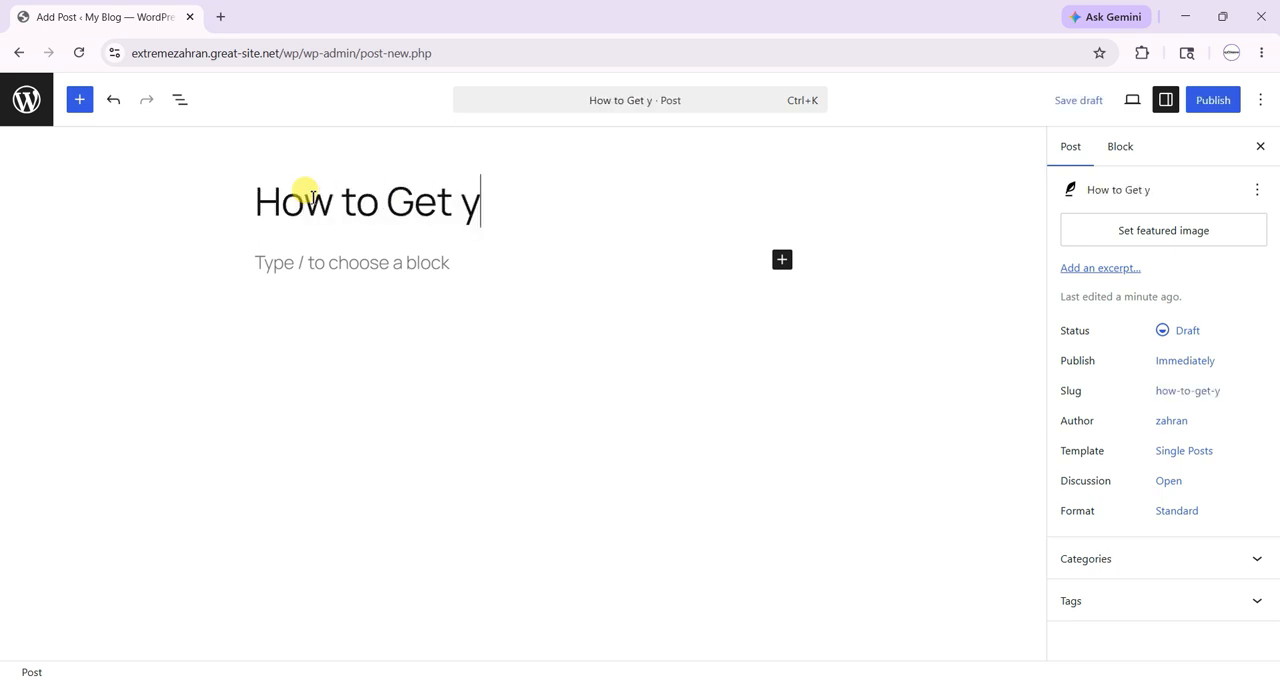
{"action": "type", "text": "our"}
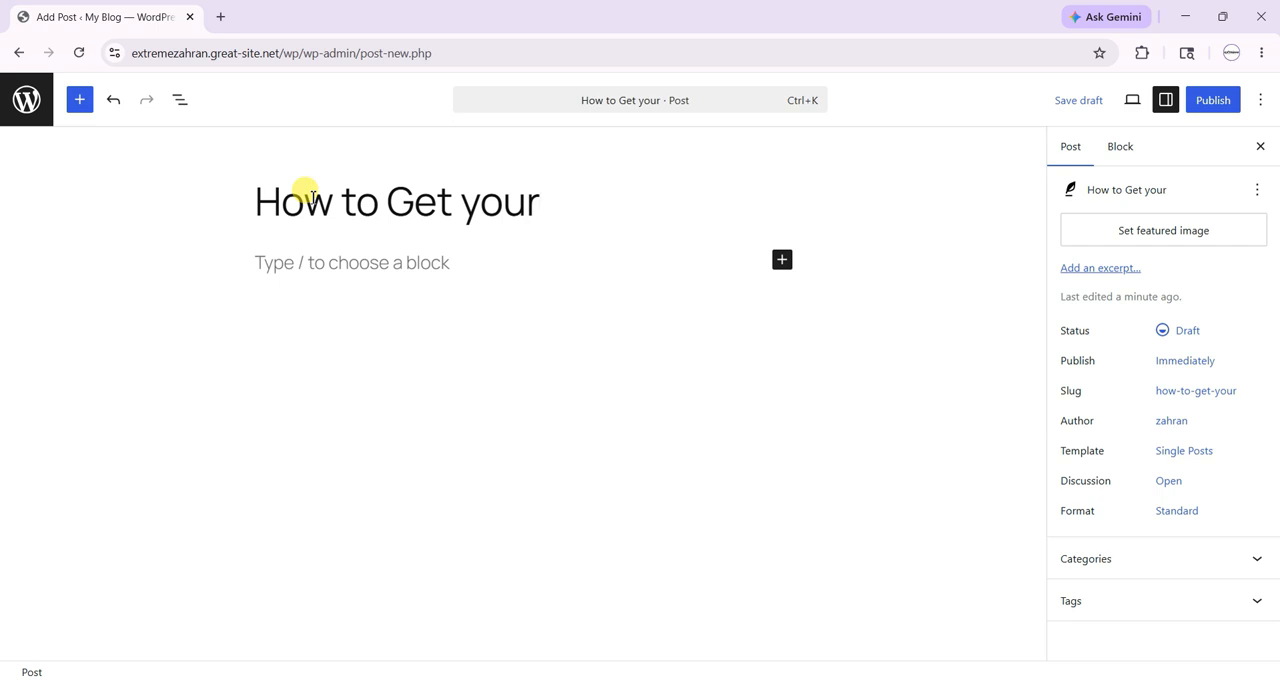
{"action": "type", "text": " First Ord"}
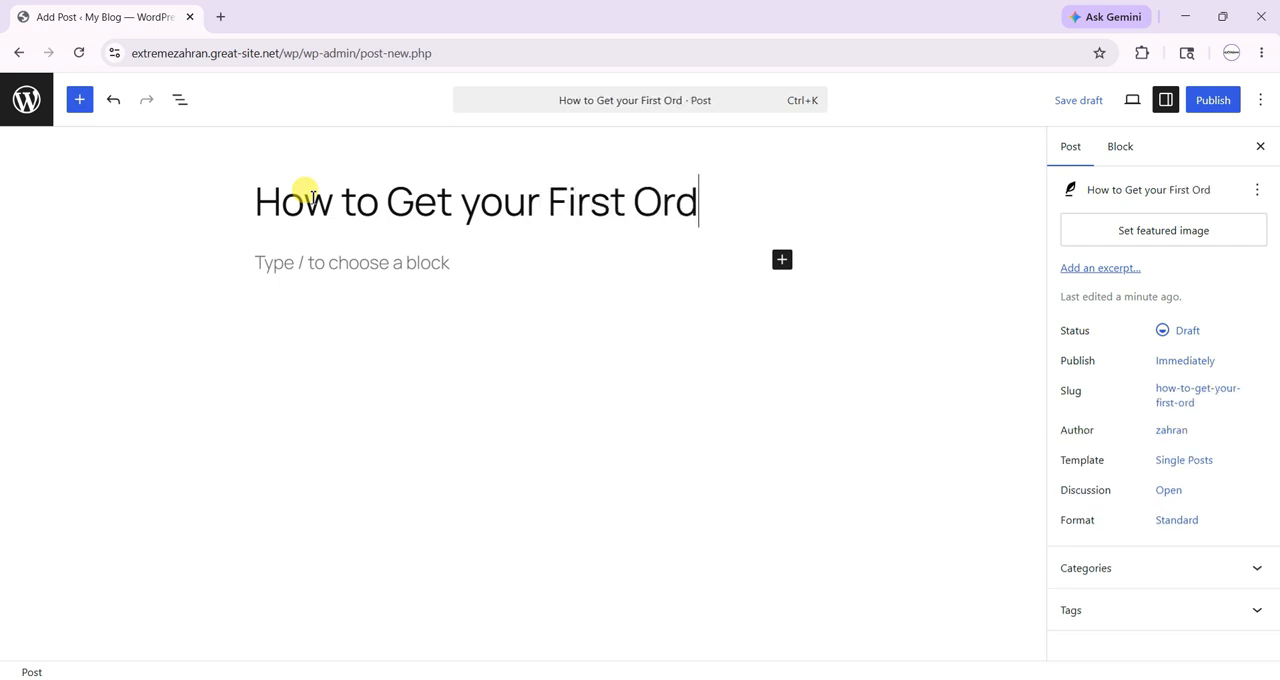
{"action": "type", "text": "er on Fiverr"}
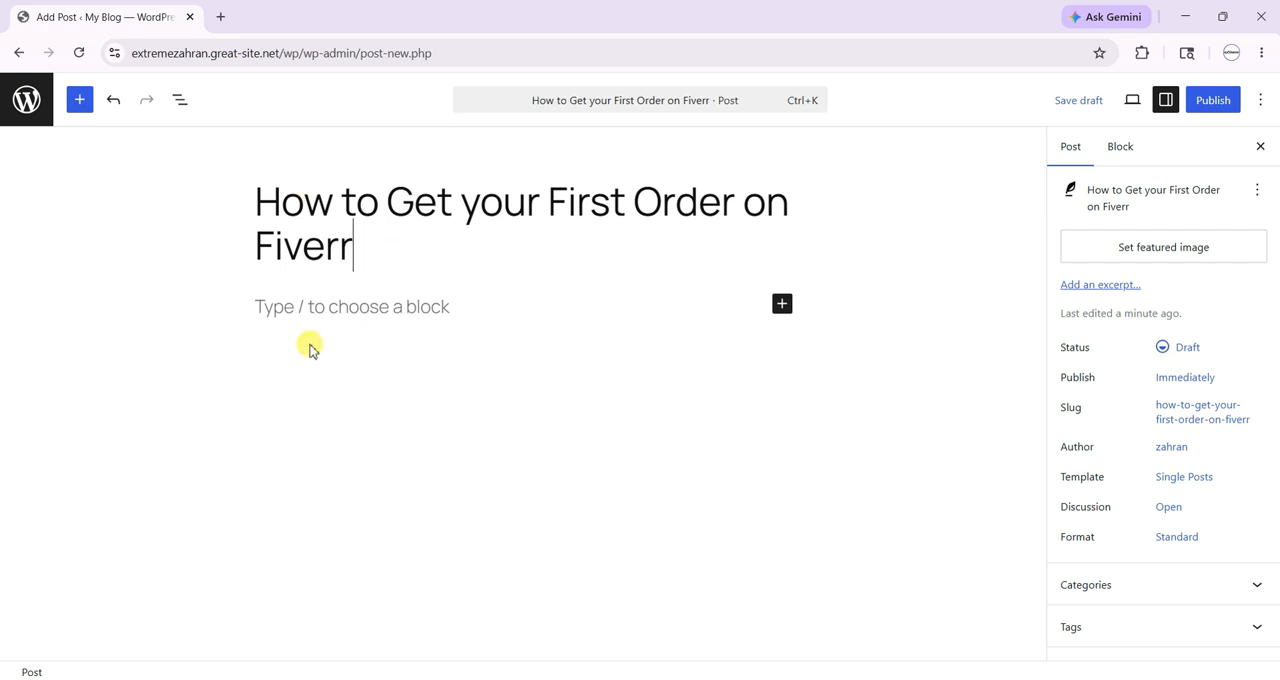
- Fill the post's first paragraph with the placeholder text "inisndinasidniosndionsdin isndnasiodnioasndas"
{"action": "left_click", "coordinate": [353, 318]}
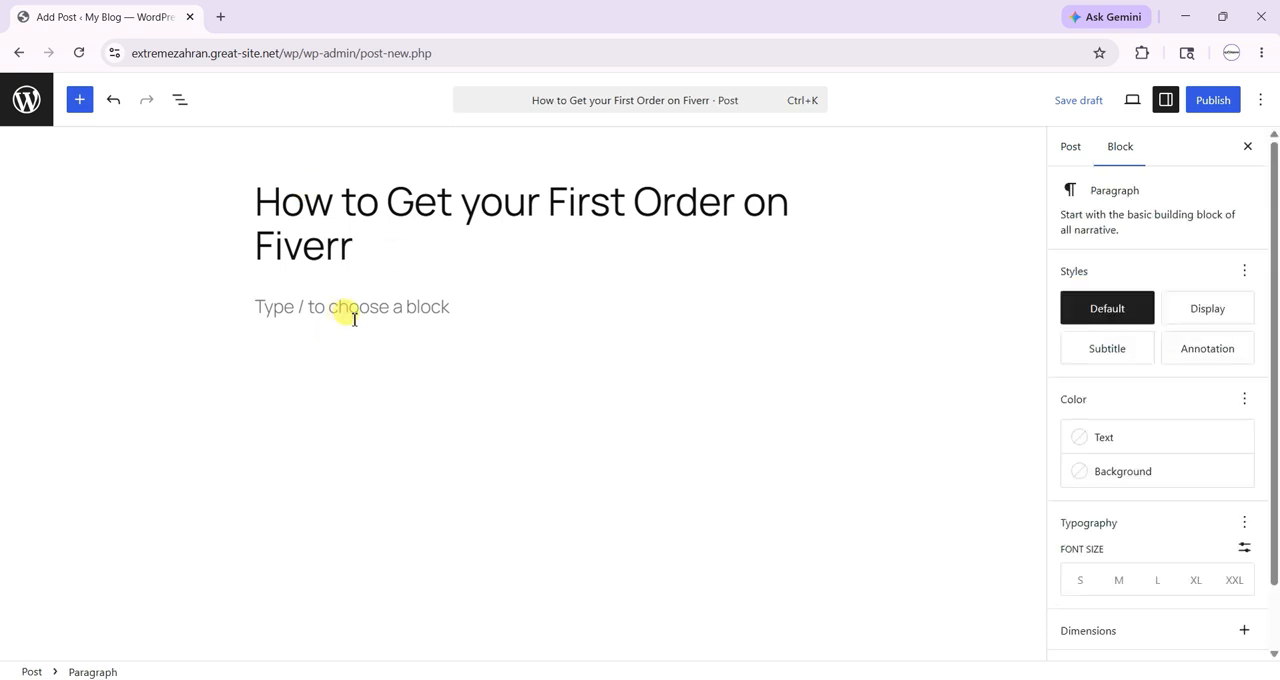
{"action": "type", "text": "inisndinasidpiosndionsdin"}
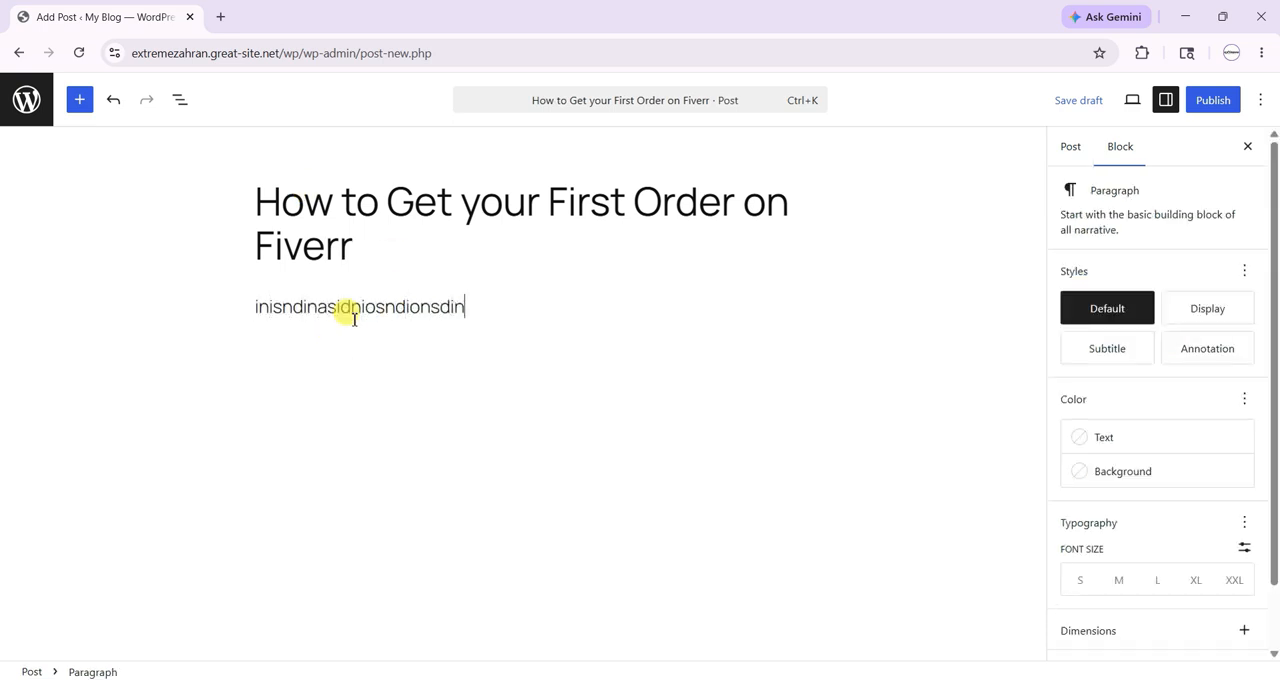
{"action": "type", "text": " isndnasiodnioasndas"}
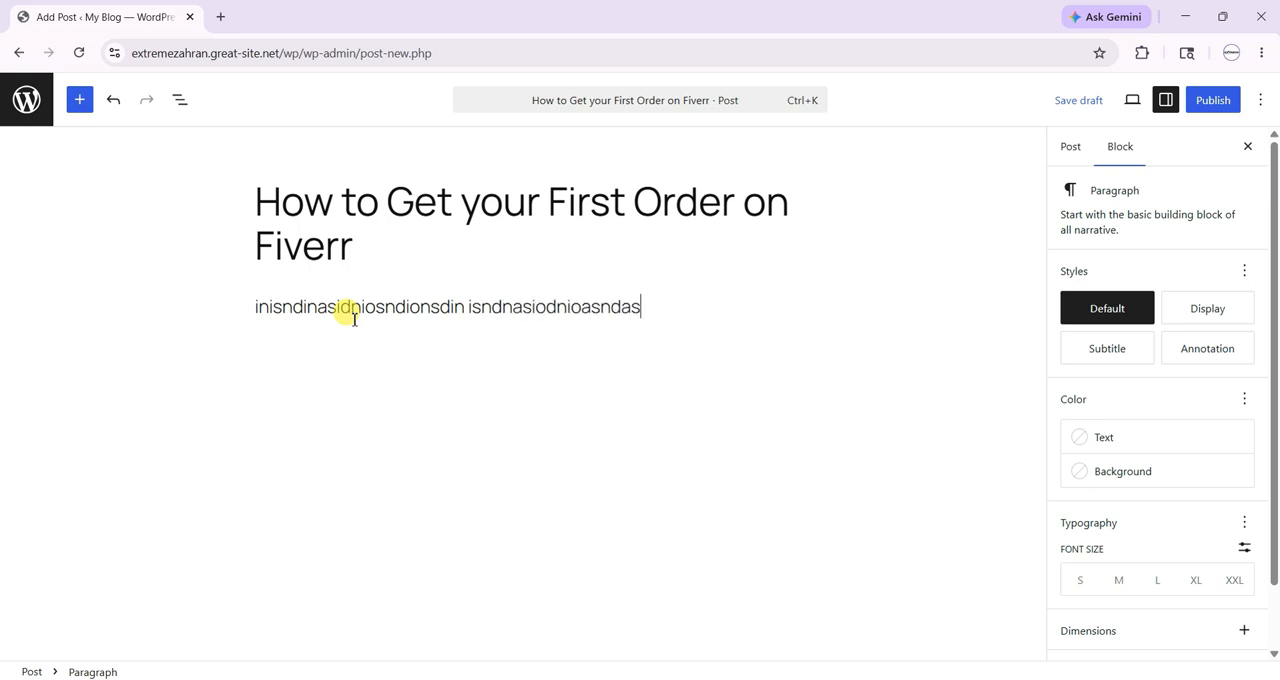
{"action": "type", "text": " oindoinsaiodnasiodniosandio"}
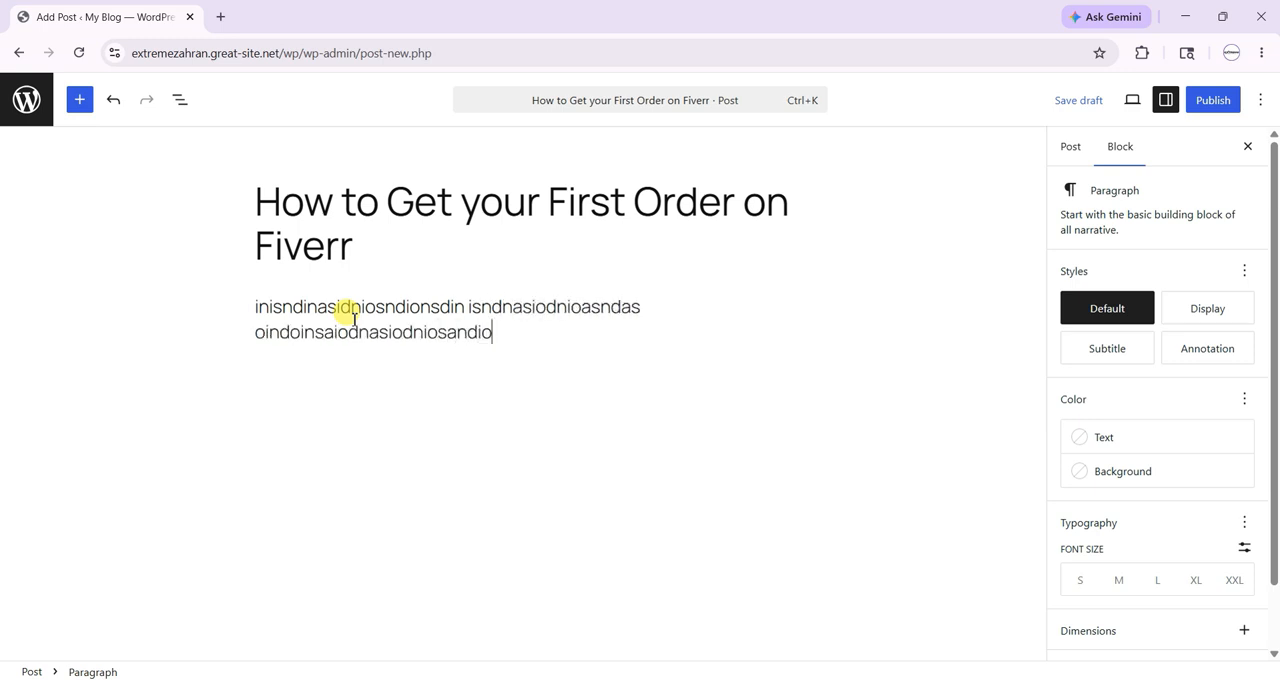
{"action": "type", "text": "asndinsiondioasndionasdionasion"}
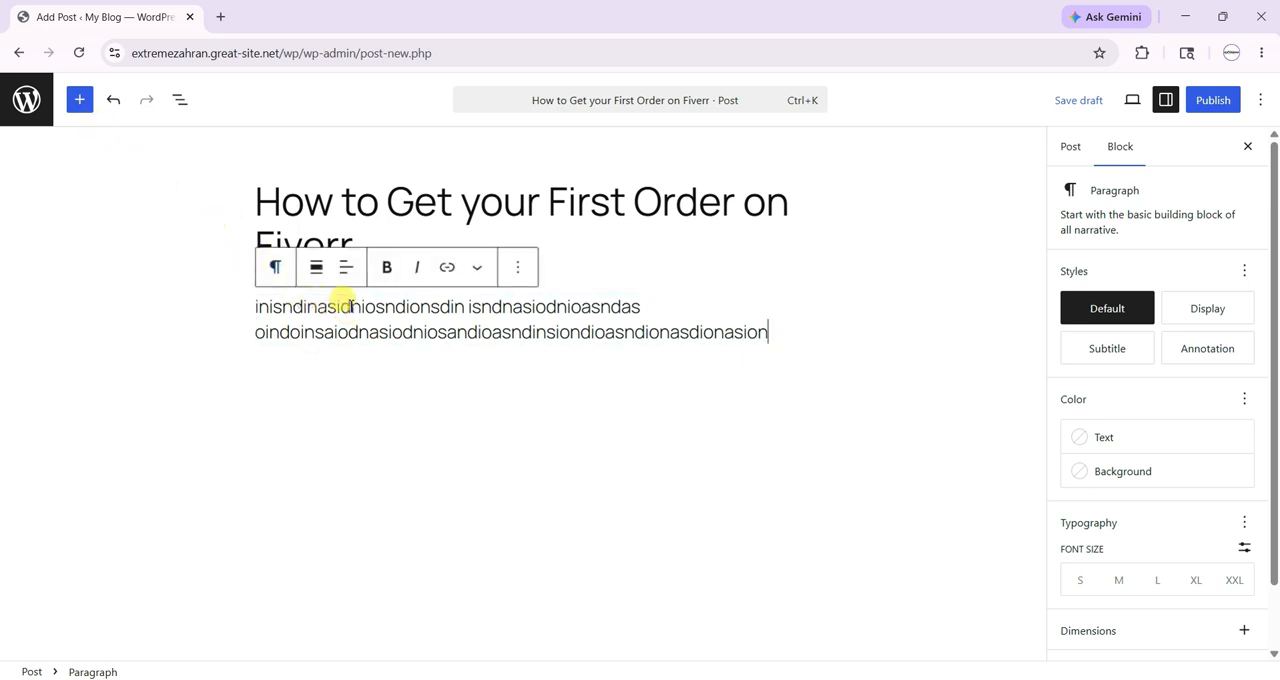
- Extend the paragraph with the placeholder text "oindoinsaiodnasiodniosandioasndinsiondioasndionasdionasion" and make the letters "inasid" bold
{"action": "left_click_drag", "start_coordinate": [351, 307], "coordinate": [303, 307]}
{"action": "left_click", "coordinate": [390, 272]}
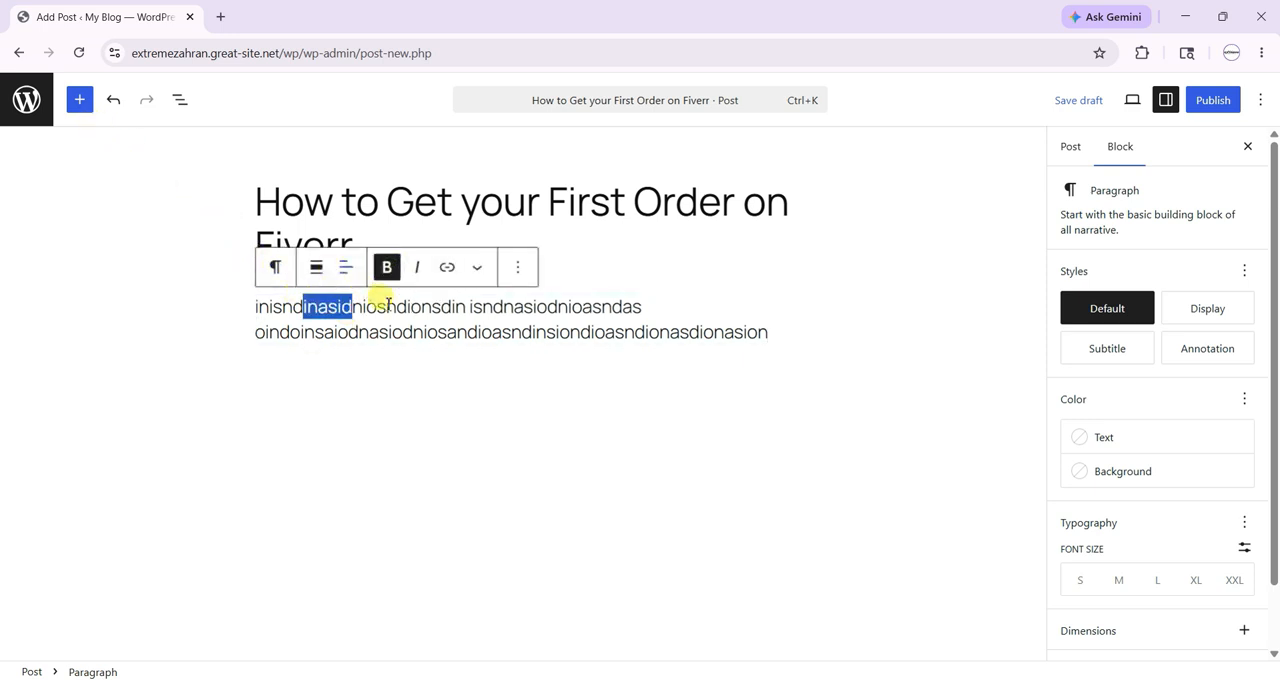
{"action": "left_click", "coordinate": [377, 292]}
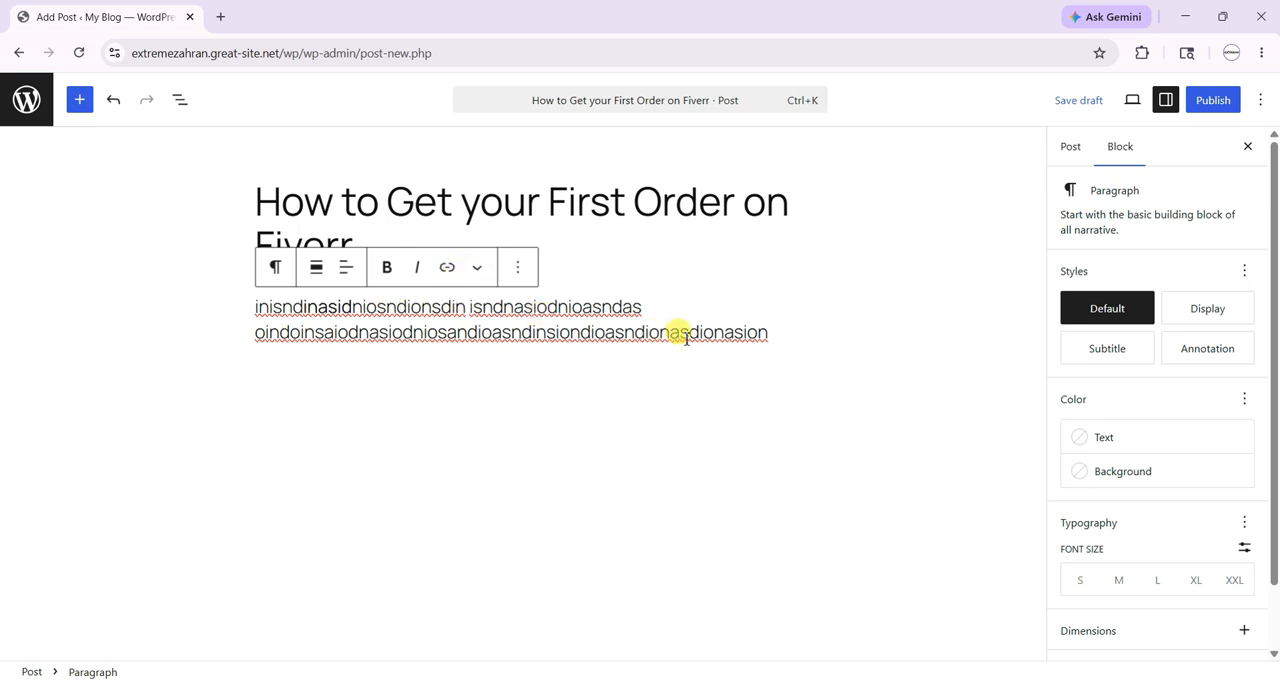
- Insert an empty Image block into the post and move it below the paragraph
{"action": "left_click", "coordinate": [80, 100]}
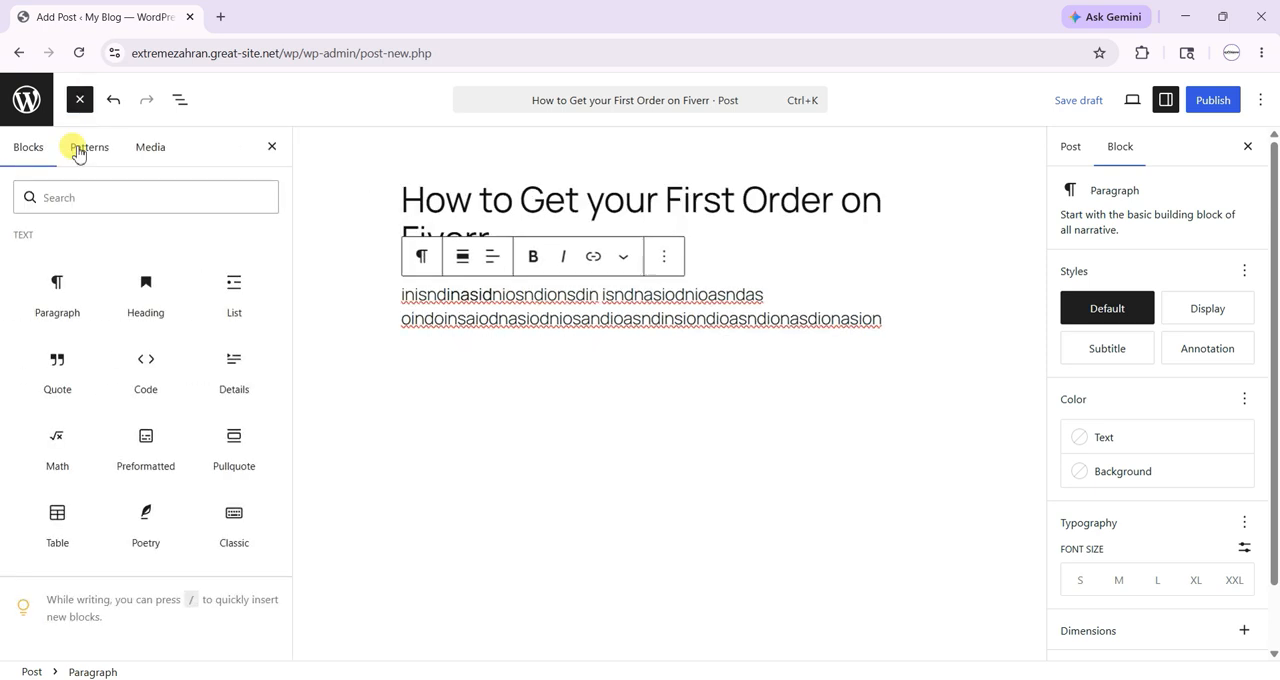
{"action": "scroll", "coordinate": [87, 440], "scroll_direction": "down", "scroll_amount": 2}
{"action": "left_click_drag", "start_coordinate": [55, 485], "coordinate": [608, 360]}
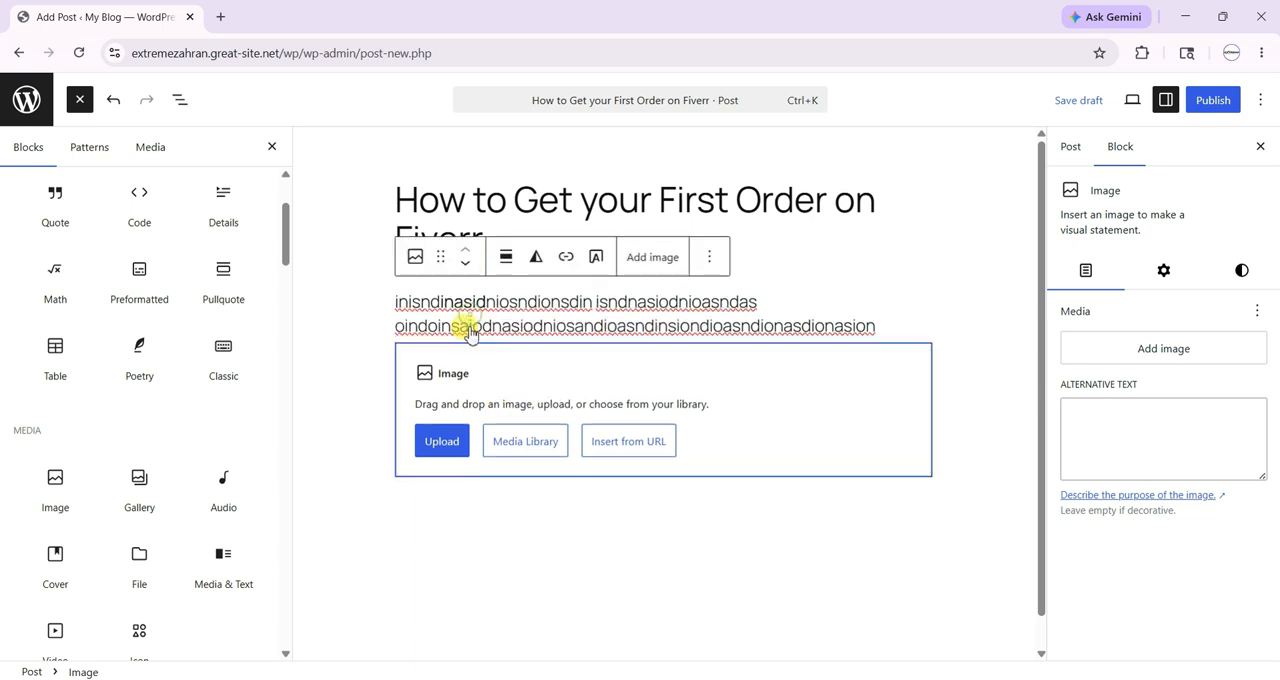
{"action": "left_click", "coordinate": [466, 266]}
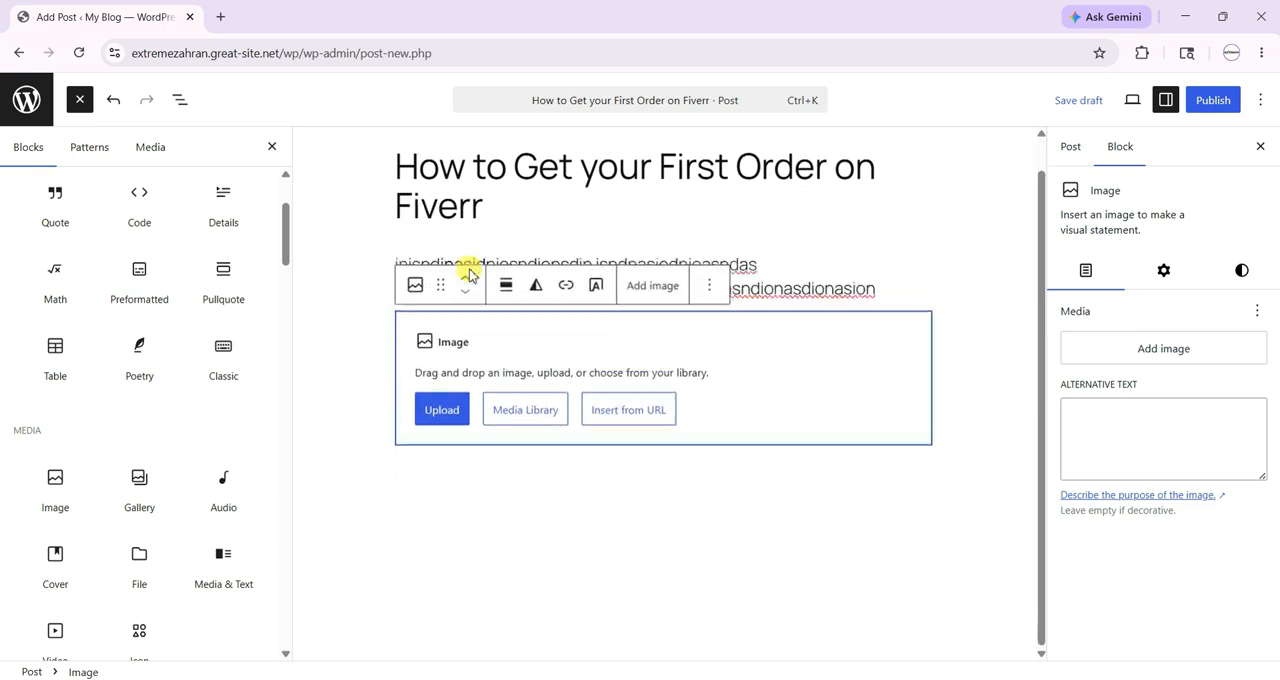
{"action": "left_click", "coordinate": [800, 283]}
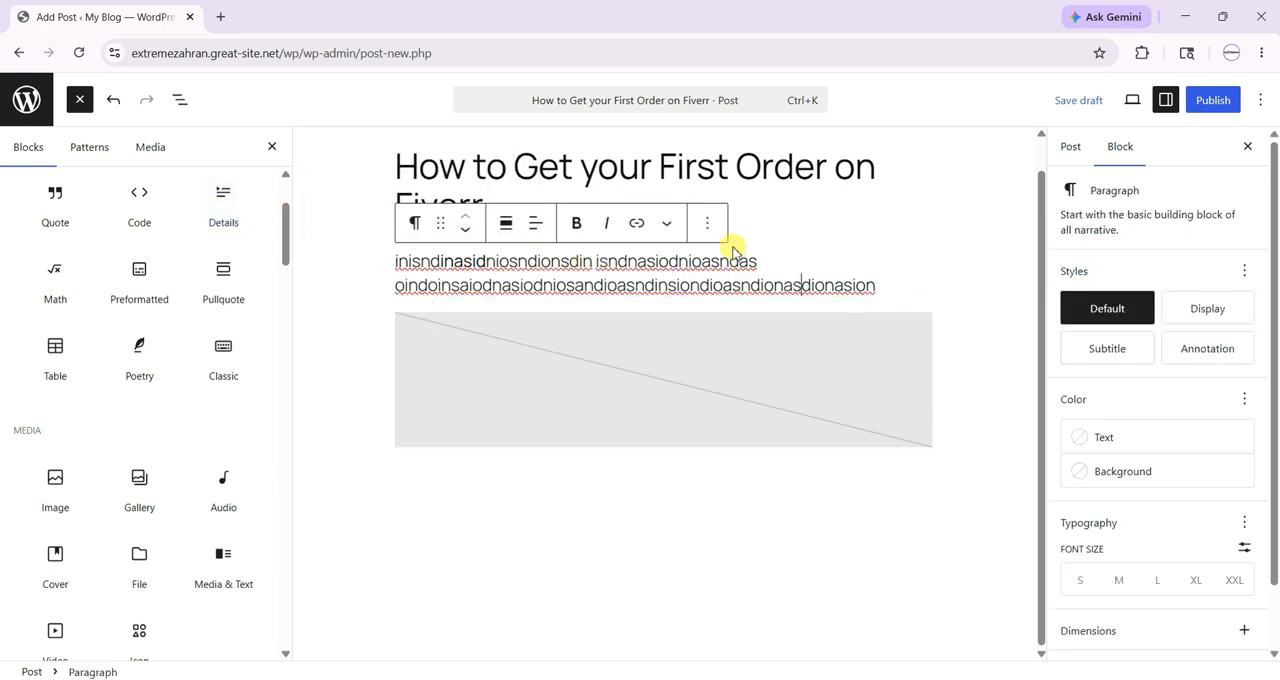
- Expand the post's Categories and Tags settings, then leave the editor for the posts list without saving again
{"action": "left_click", "coordinate": [1066, 148]}
{"action": "scroll", "coordinate": [1135, 480], "scroll_direction": "down", "scroll_amount": 1}
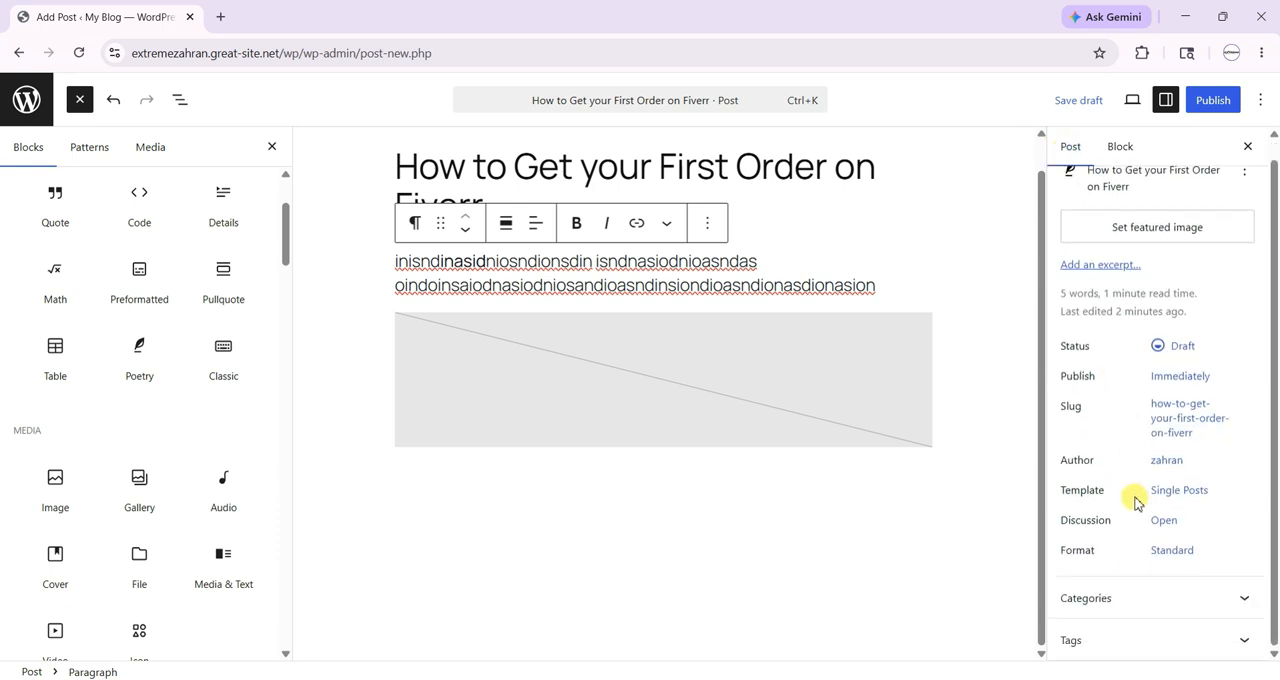
{"action": "left_click", "coordinate": [1140, 596]}
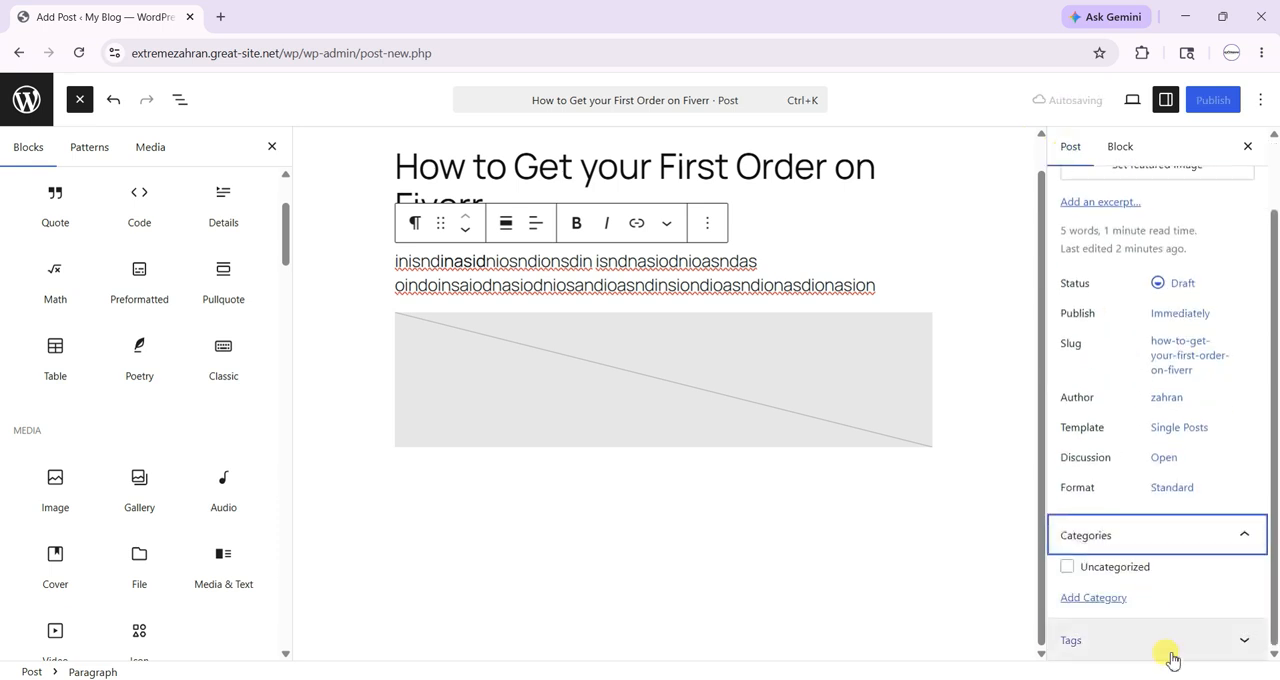
{"action": "left_click", "coordinate": [1172, 650]}
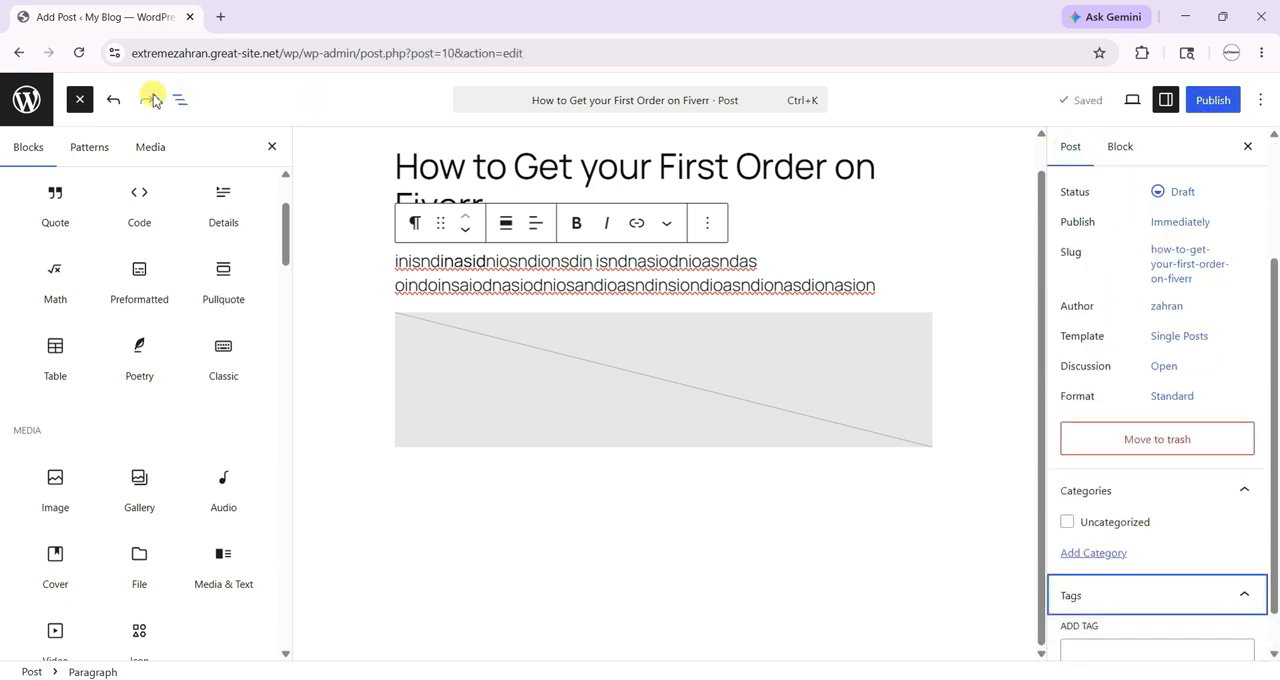
{"action": "left_click", "coordinate": [26, 99]}
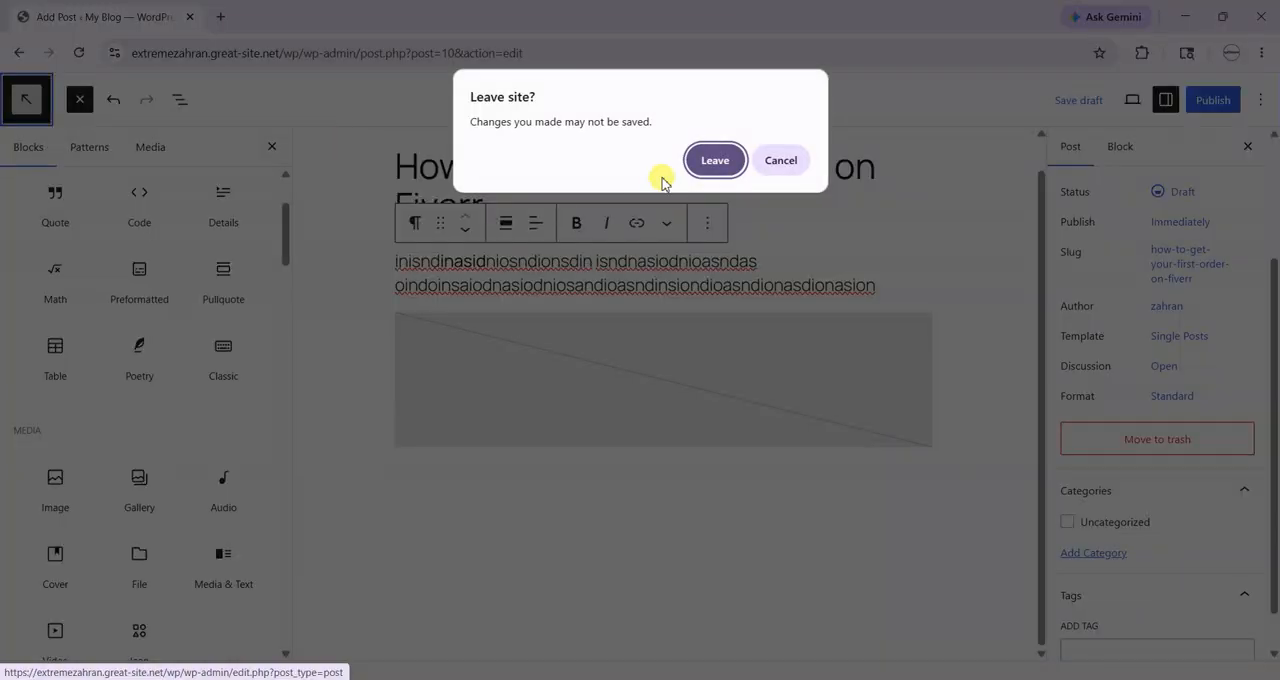
{"action": "left_click", "coordinate": [741, 164]}
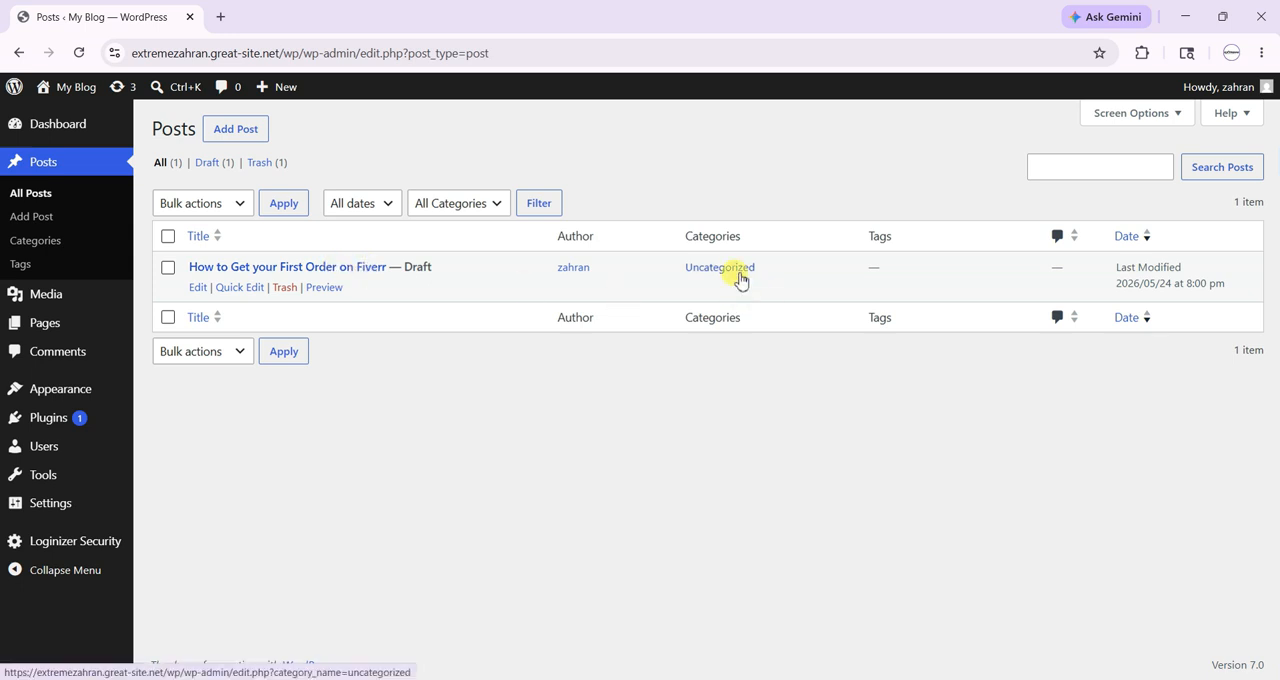
- View the post categories and tags pages, ending at the media library
{"action": "left_click", "coordinate": [64, 244]}
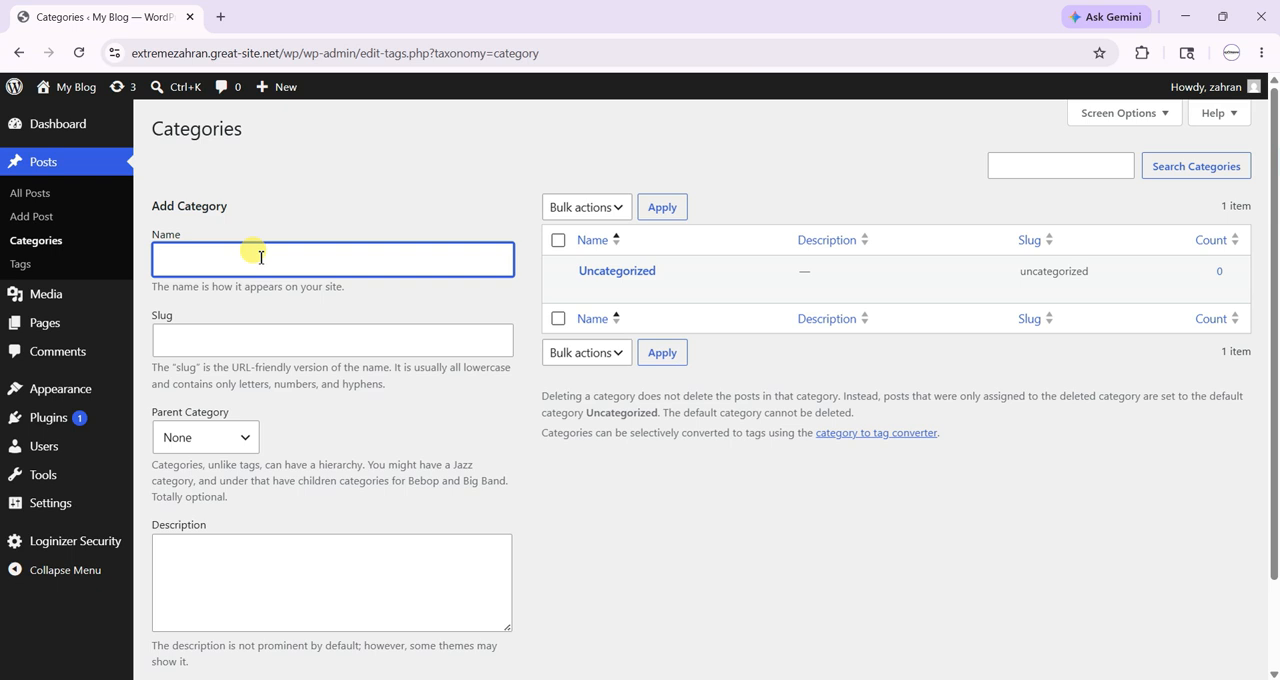
{"action": "left_click", "coordinate": [58, 268]}
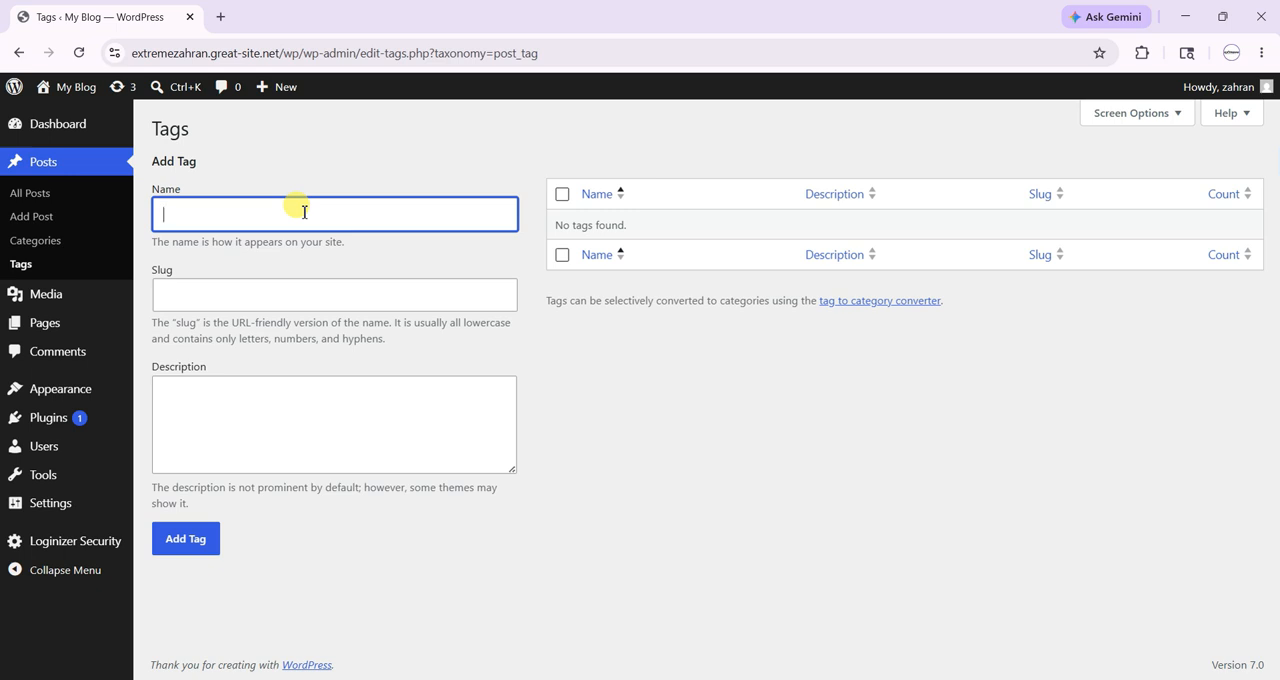
{"action": "mouse_move", "coordinate": [84, 293]}
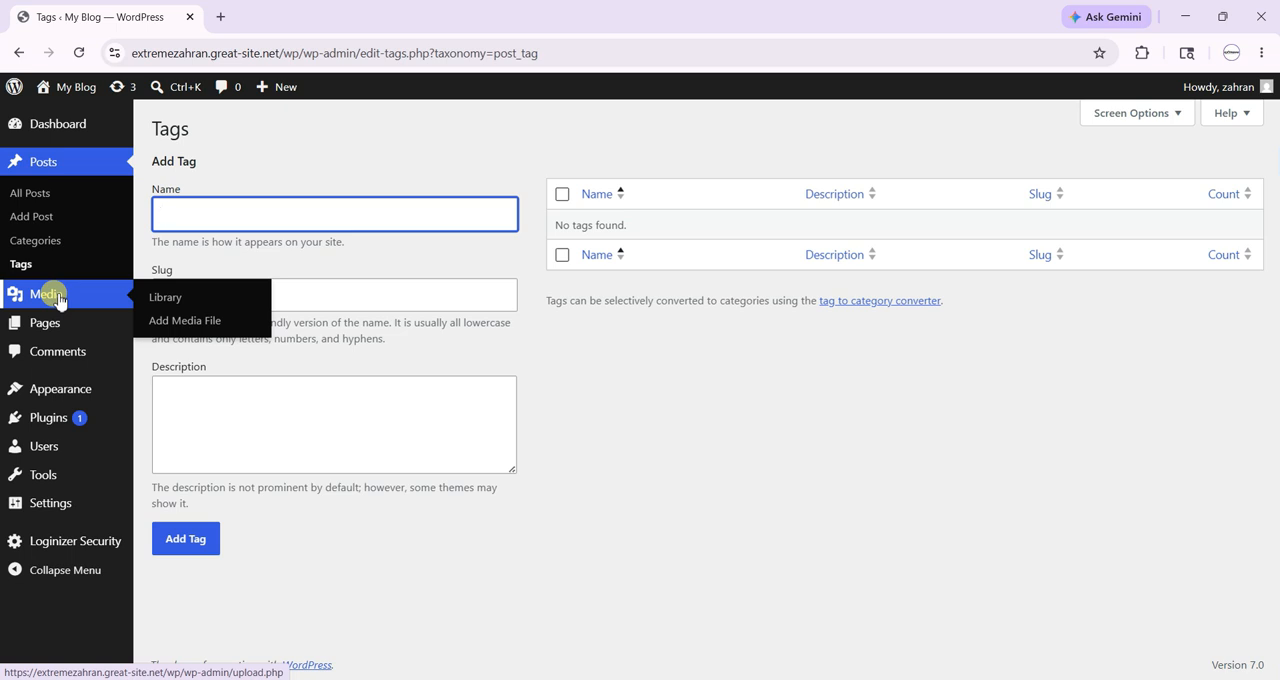
{"action": "left_click", "coordinate": [58, 297]}
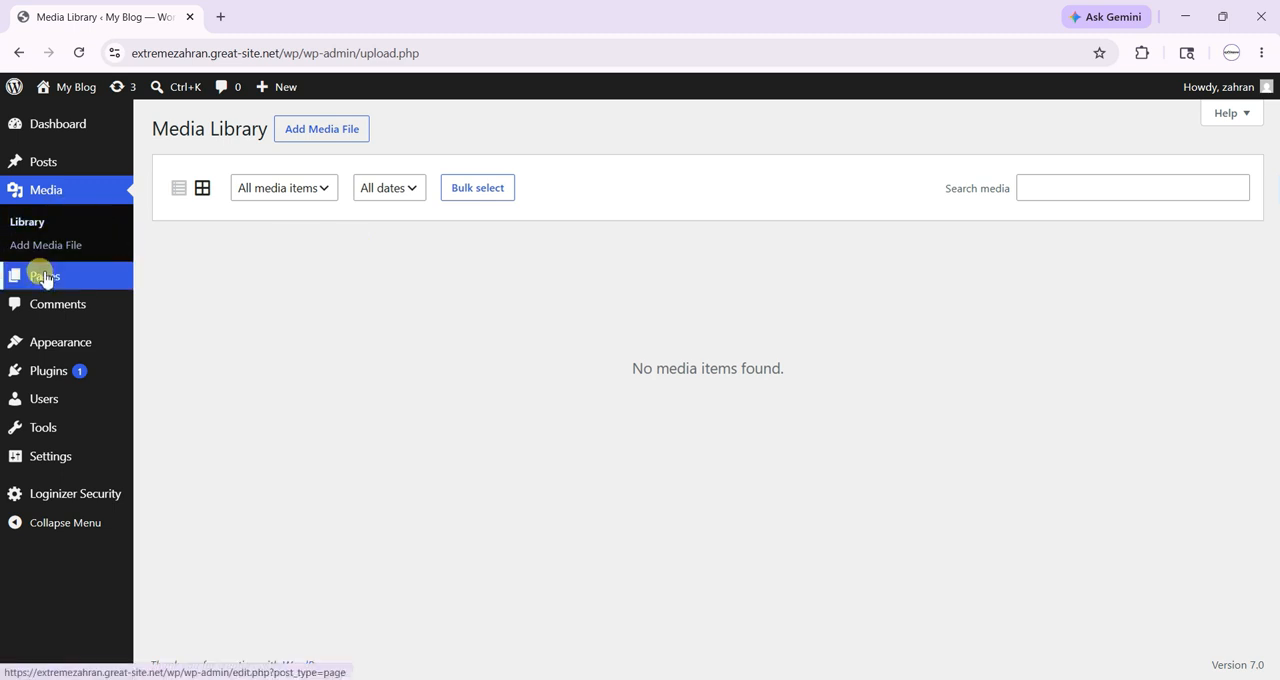
- View the list of all pages, check the starter patterns offered for a new page, and return to the list
{"action": "mouse_move", "coordinate": [45, 280]}
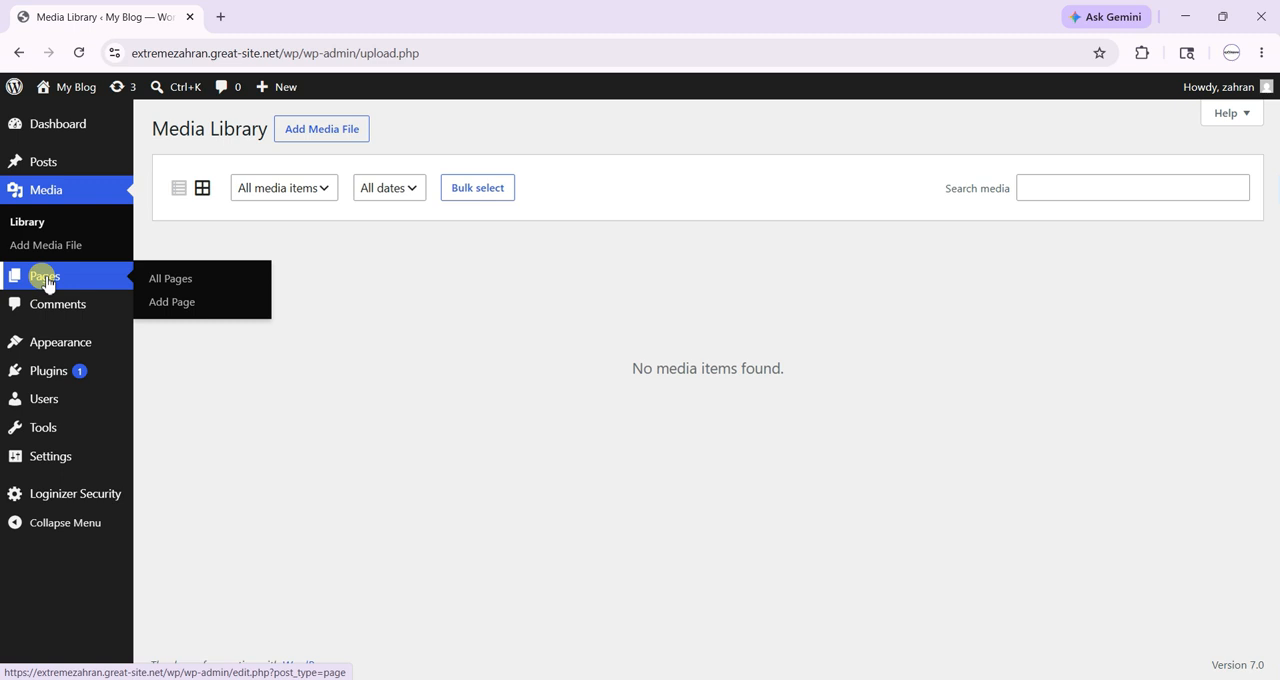
{"action": "left_click", "coordinate": [178, 281]}
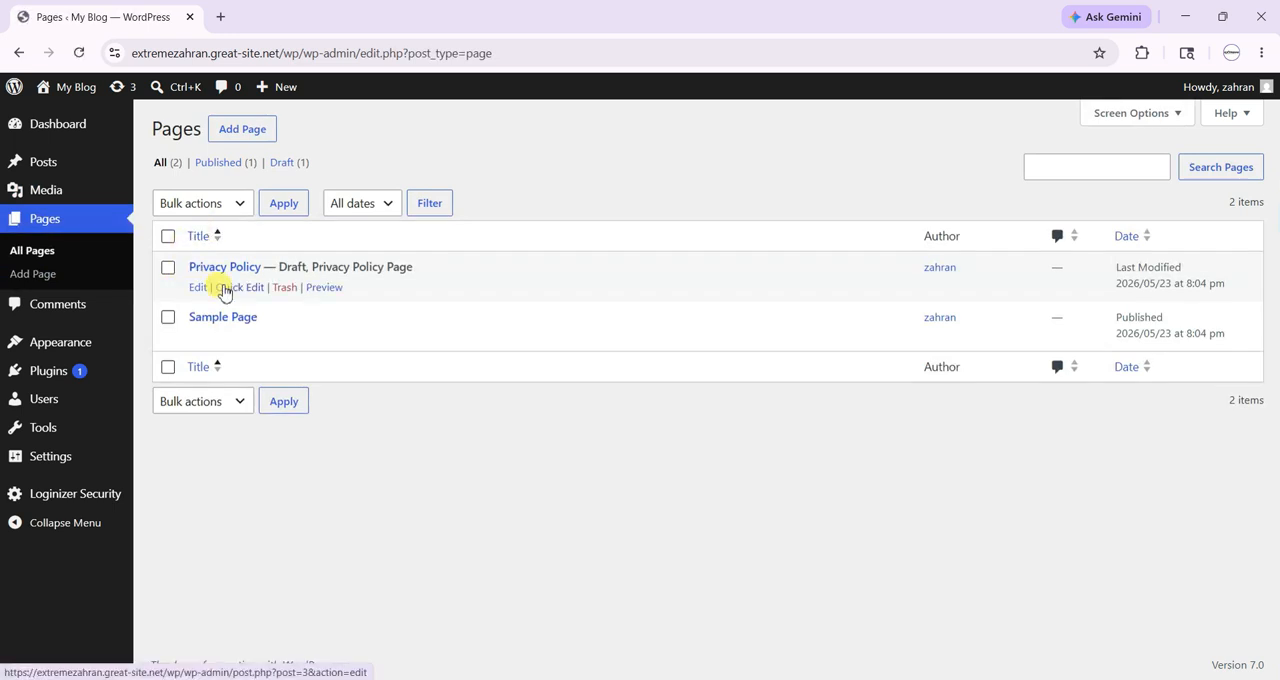
{"action": "mouse_move", "coordinate": [195, 335]}
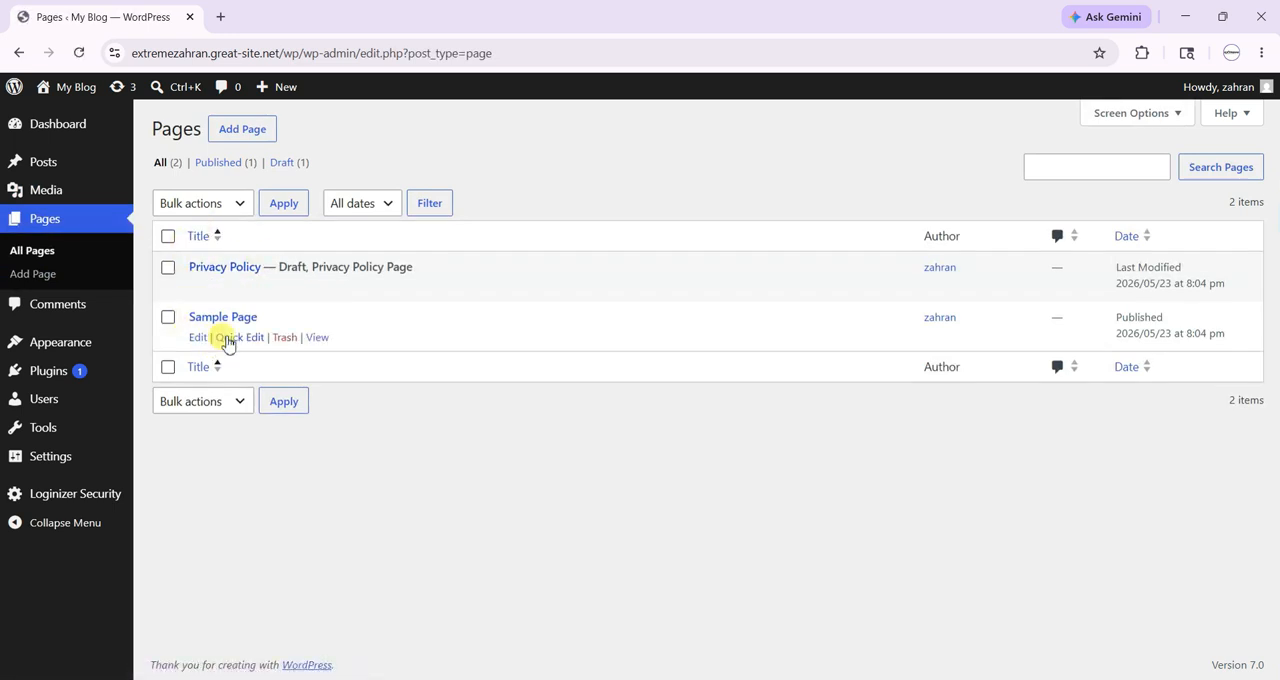
{"action": "mouse_move", "coordinate": [263, 266]}
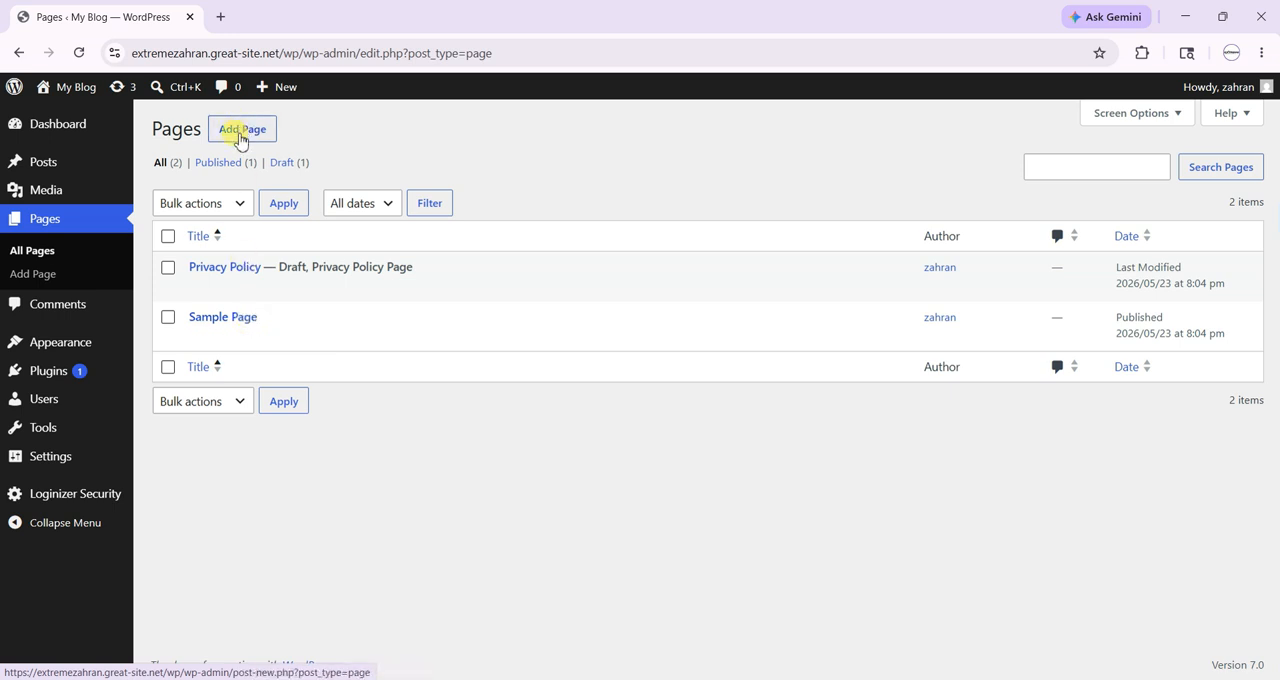
{"action": "left_click", "coordinate": [240, 139]}
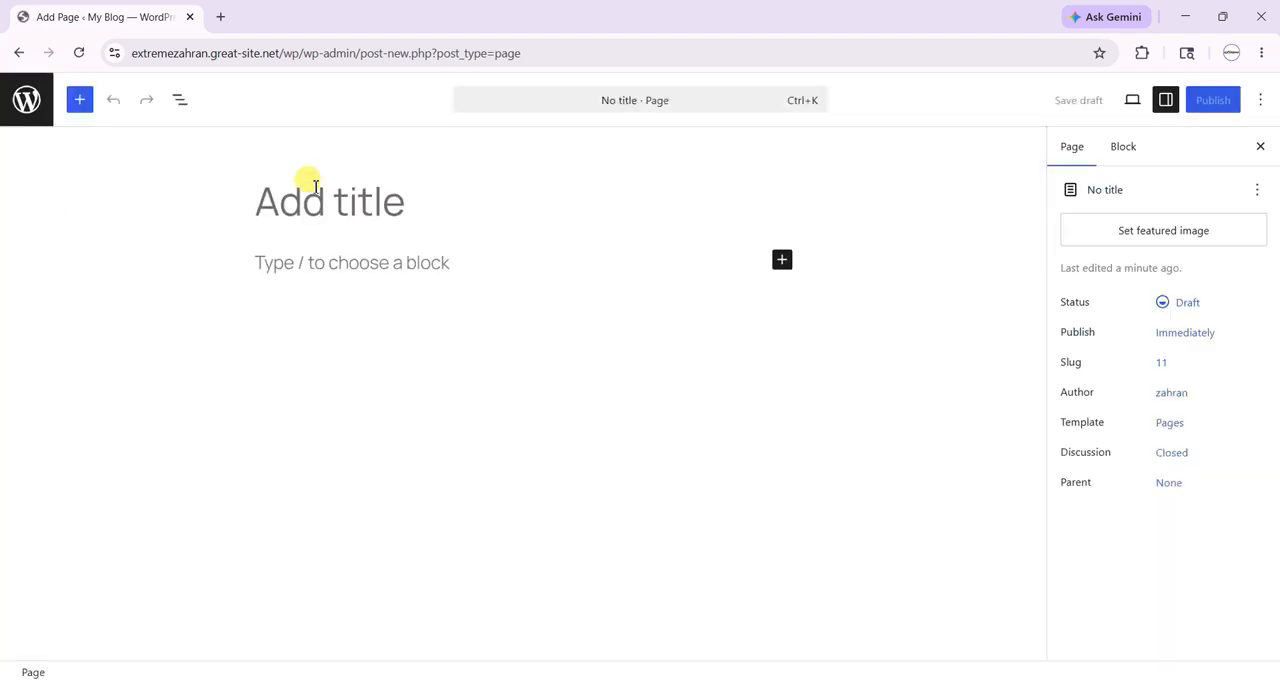
{"action": "left_click", "coordinate": [16, 53]}
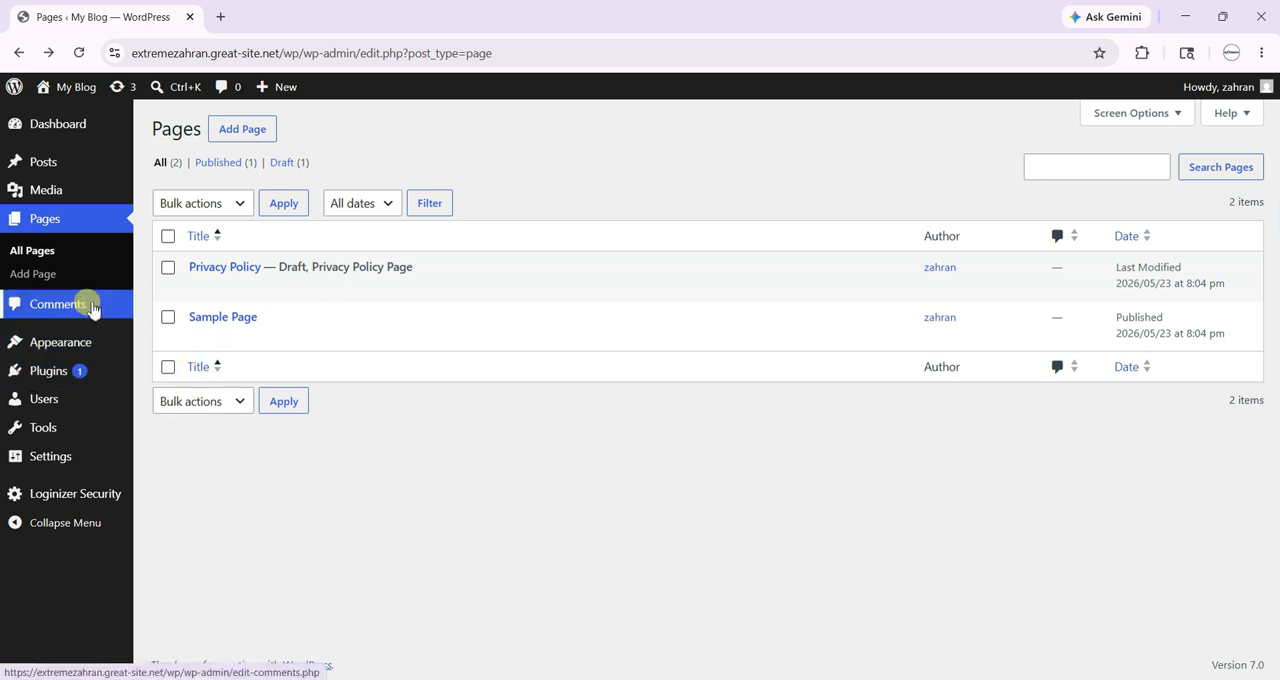
- Open the comments page and show the Appearance options for themes, editor and fonts
{"action": "left_click", "coordinate": [79, 312]}
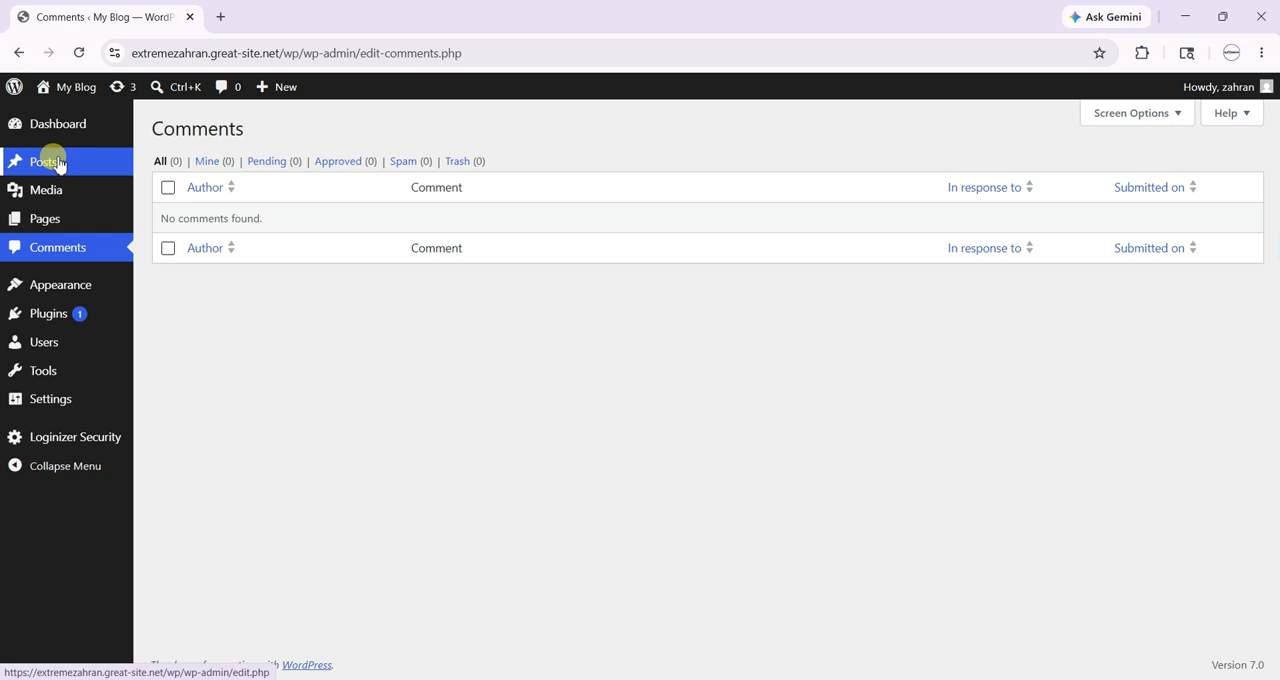
{"action": "left_click", "coordinate": [65, 250]}
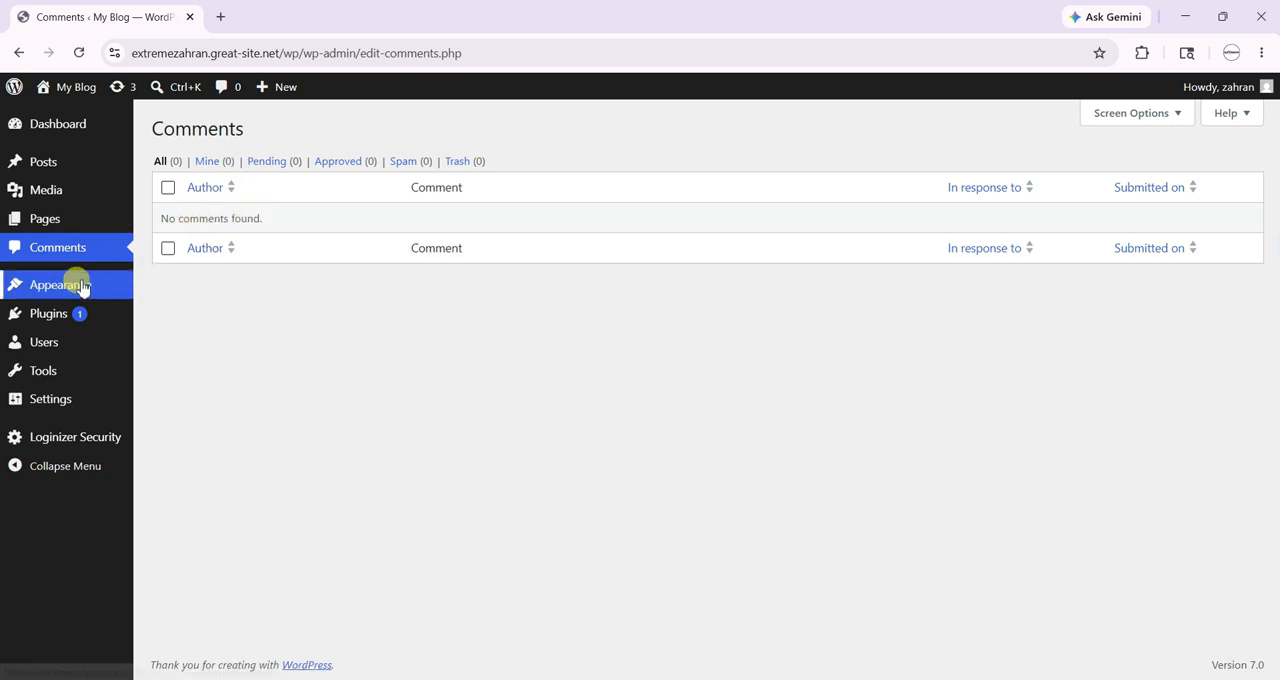
{"action": "mouse_move", "coordinate": [84, 287]}
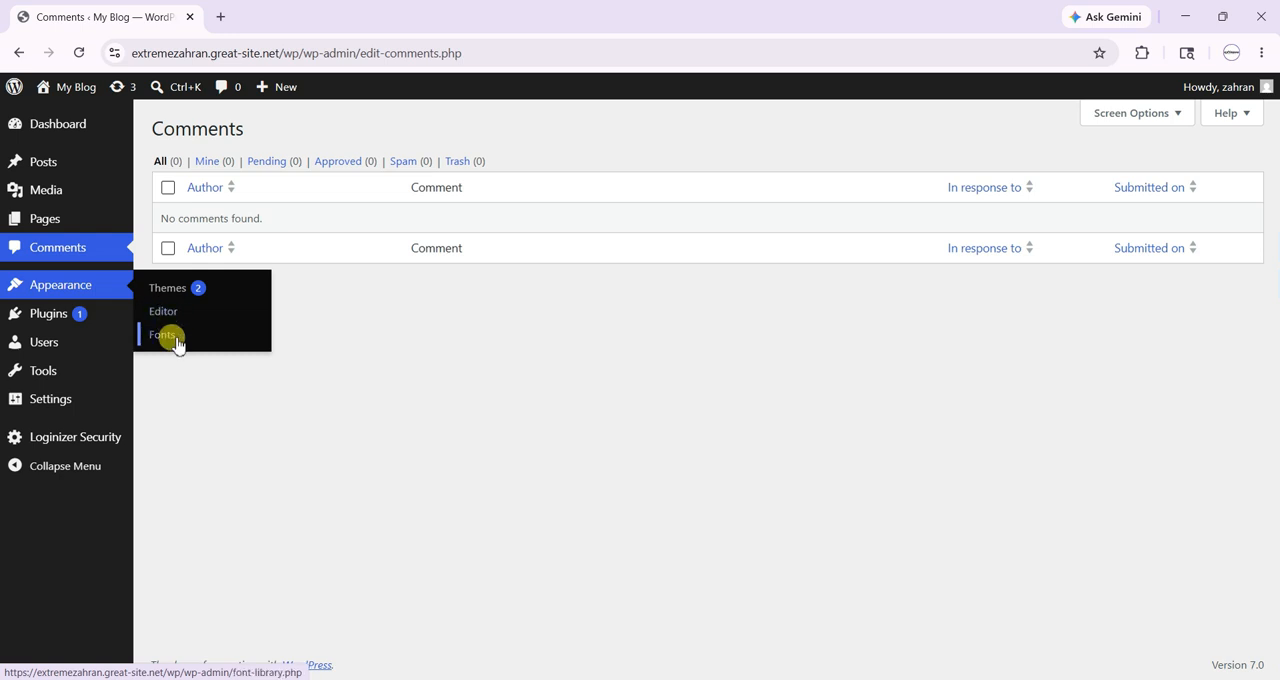
{"action": "left_click_drag", "start_coordinate": [151, 129], "coordinate": [332, 135]}
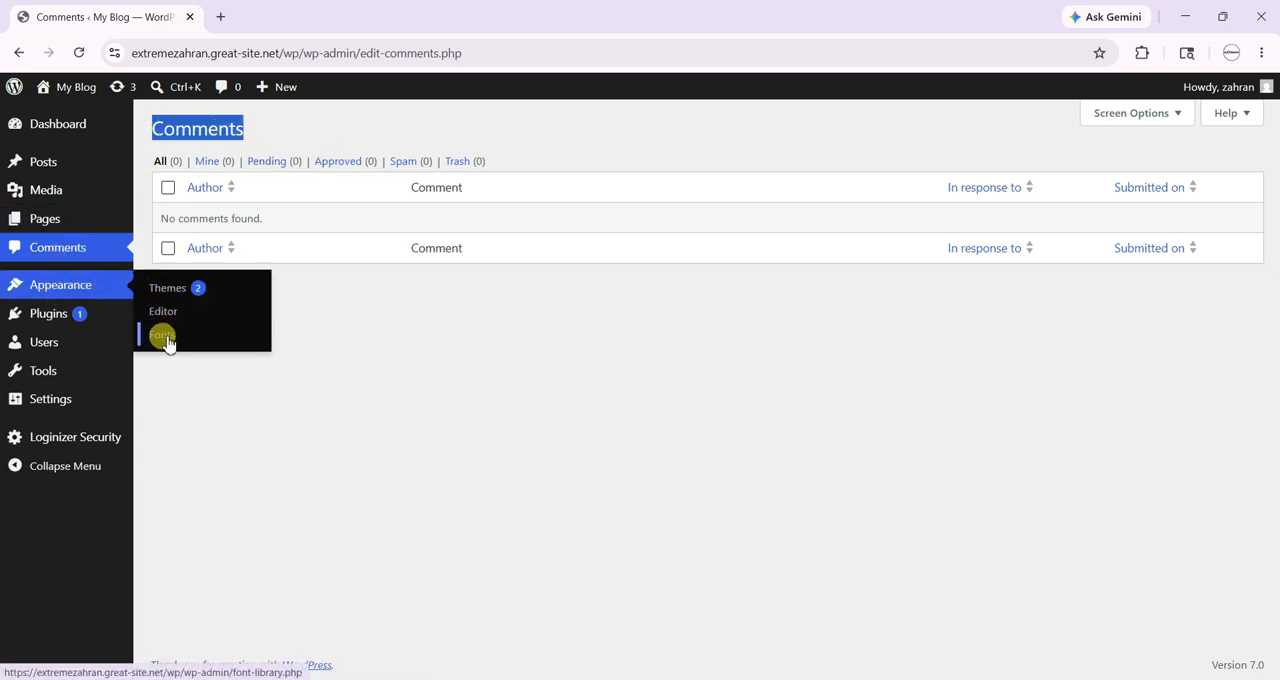
- Review the installed plugins, highlighting the names and descriptions of Akismet Anti-spam and Hello Dolly
{"action": "mouse_move", "coordinate": [68, 320]}
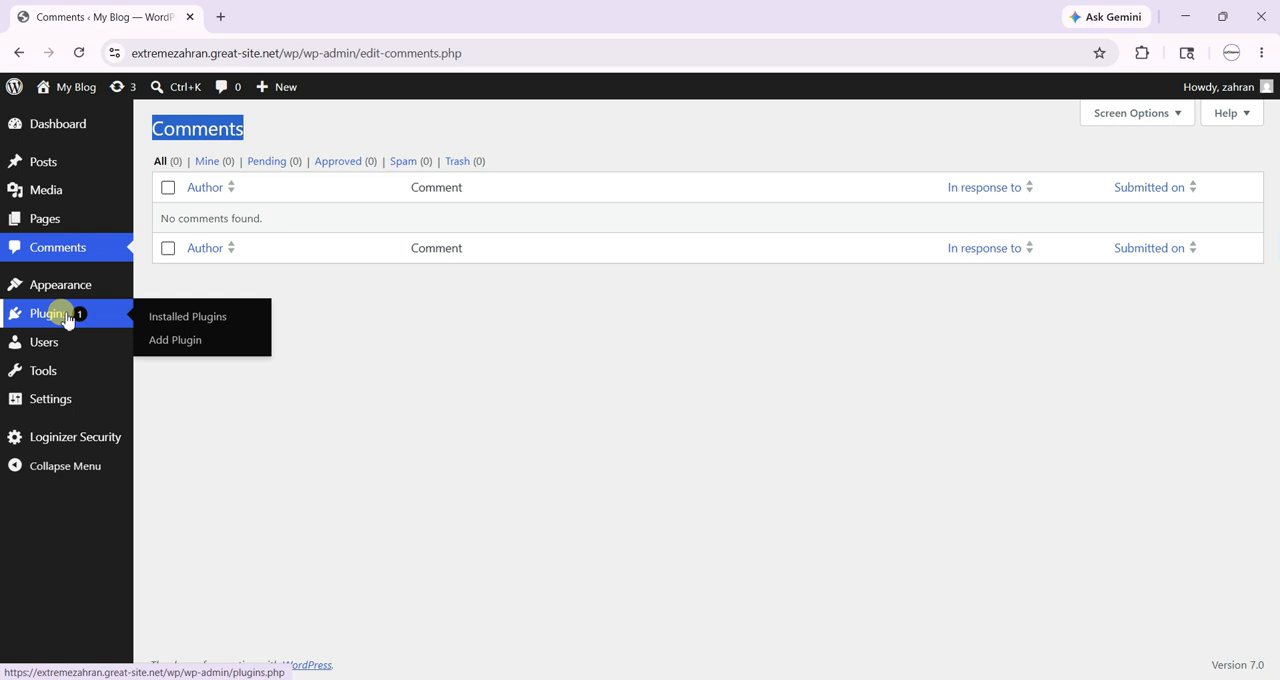
{"action": "left_click", "coordinate": [66, 318]}
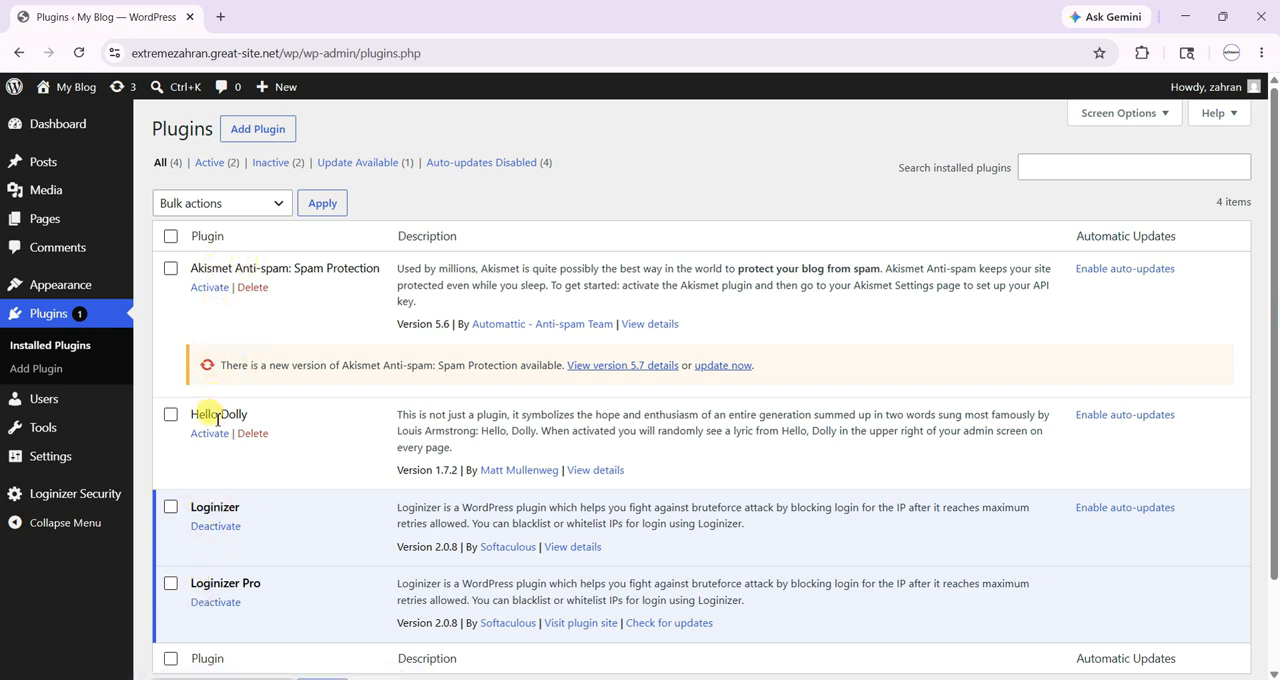
{"action": "left_click_drag", "start_coordinate": [397, 268], "coordinate": [872, 267]}
{"action": "left_click", "coordinate": [690, 277]}
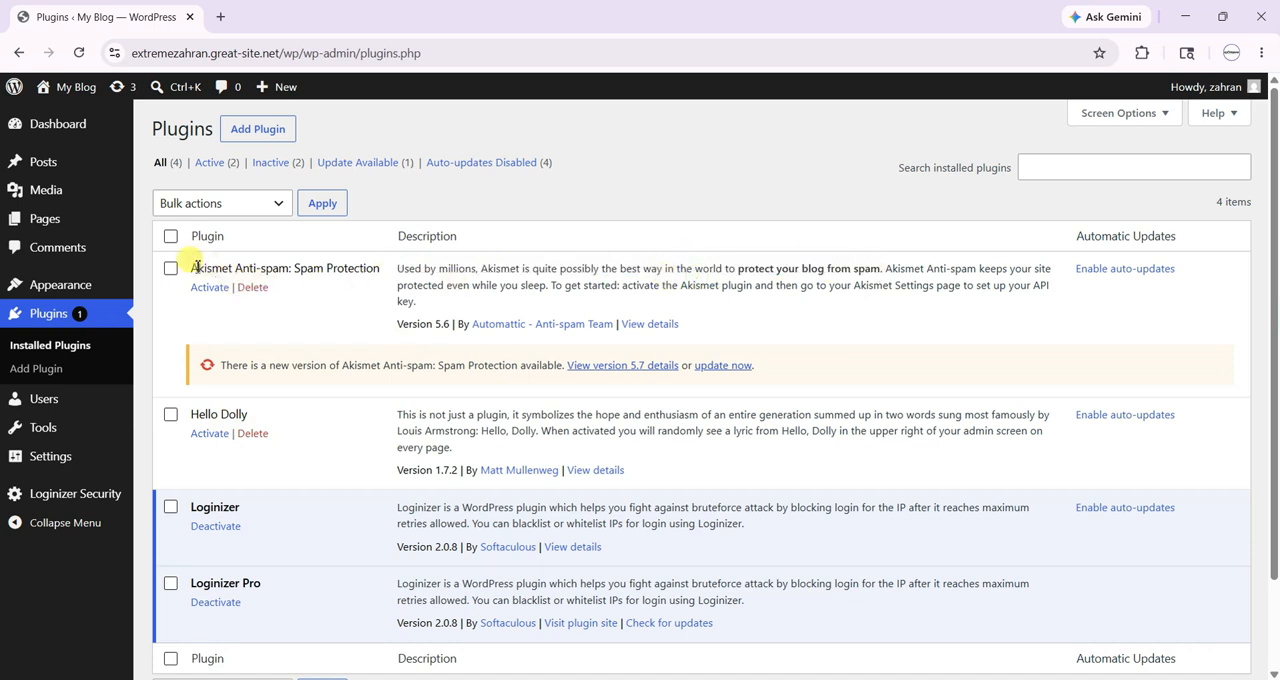
{"action": "left_click_drag", "start_coordinate": [180, 265], "coordinate": [379, 262]}
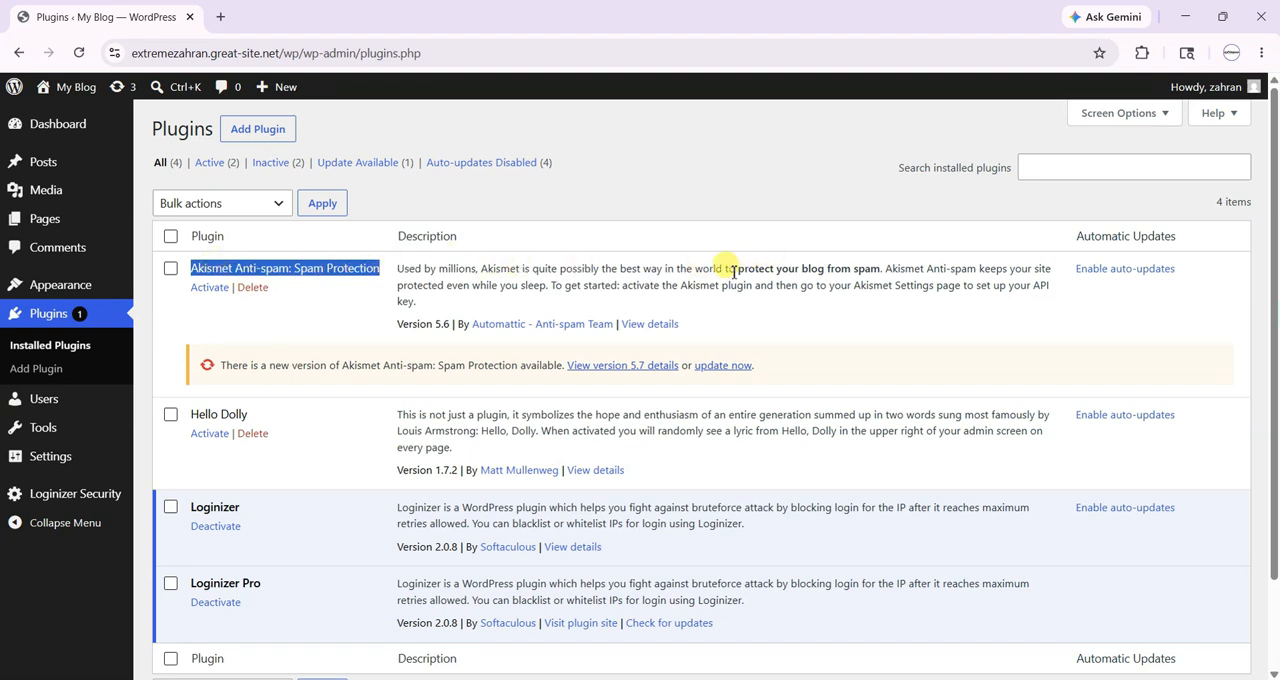
{"action": "left_click_drag", "start_coordinate": [728, 270], "coordinate": [921, 268]}
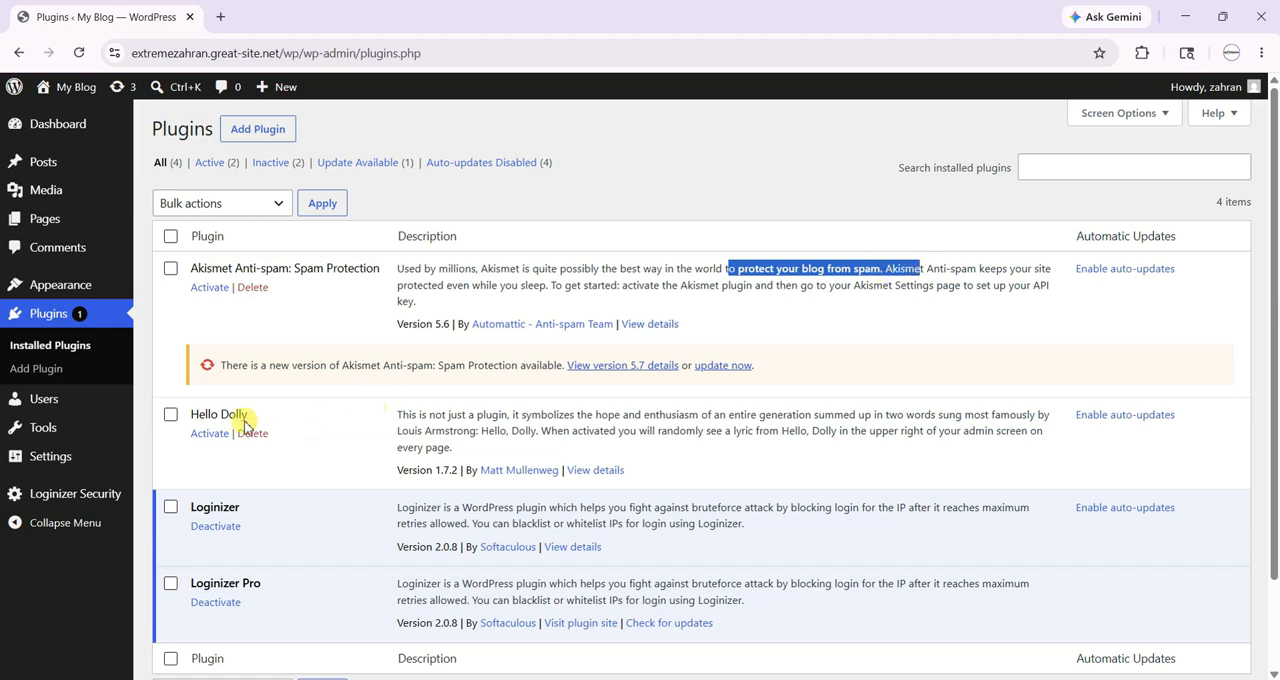
{"action": "left_click_drag", "start_coordinate": [190, 416], "coordinate": [246, 414]}
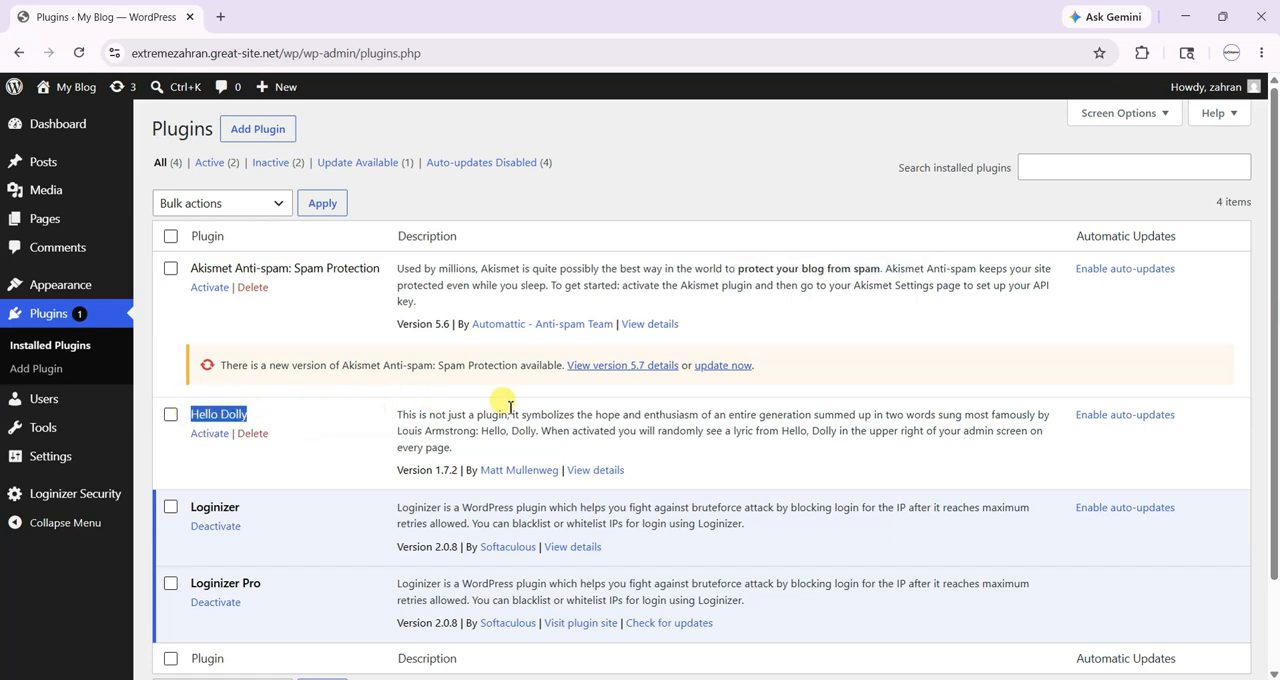
{"action": "left_click_drag", "start_coordinate": [599, 414], "coordinate": [1010, 414]}
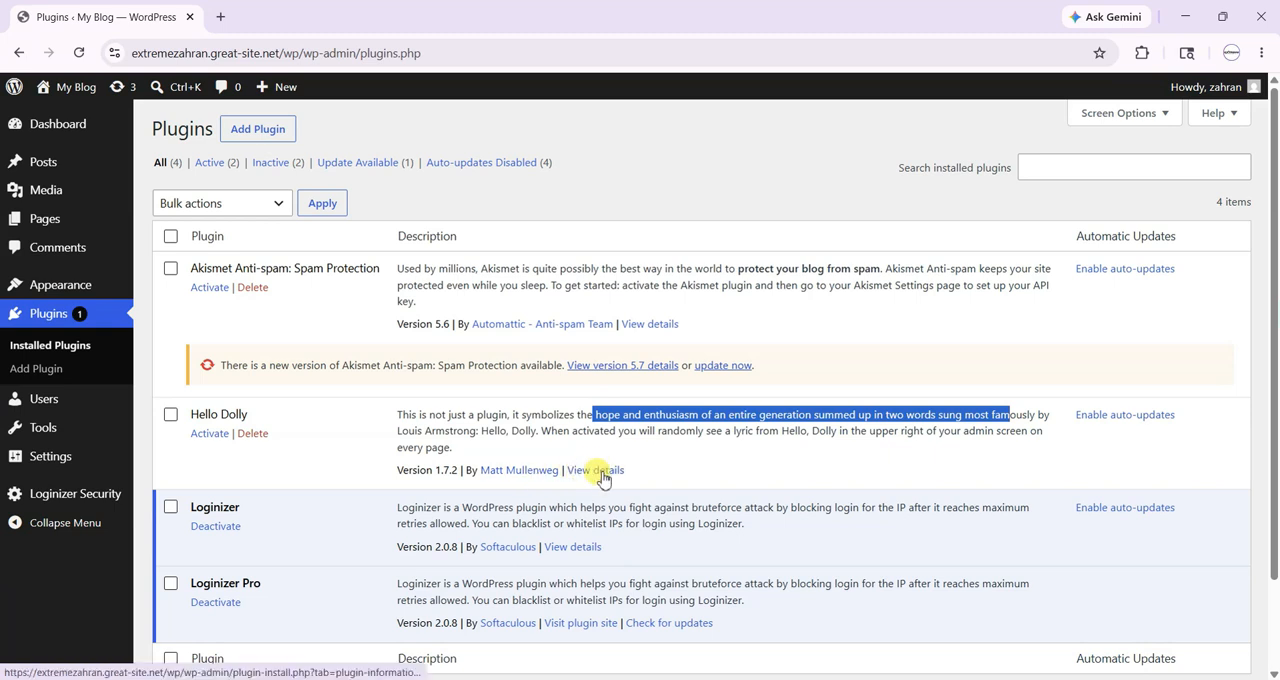
- Open the page for adding plugins and browse the featured plugins
{"action": "left_click", "coordinate": [73, 372]}
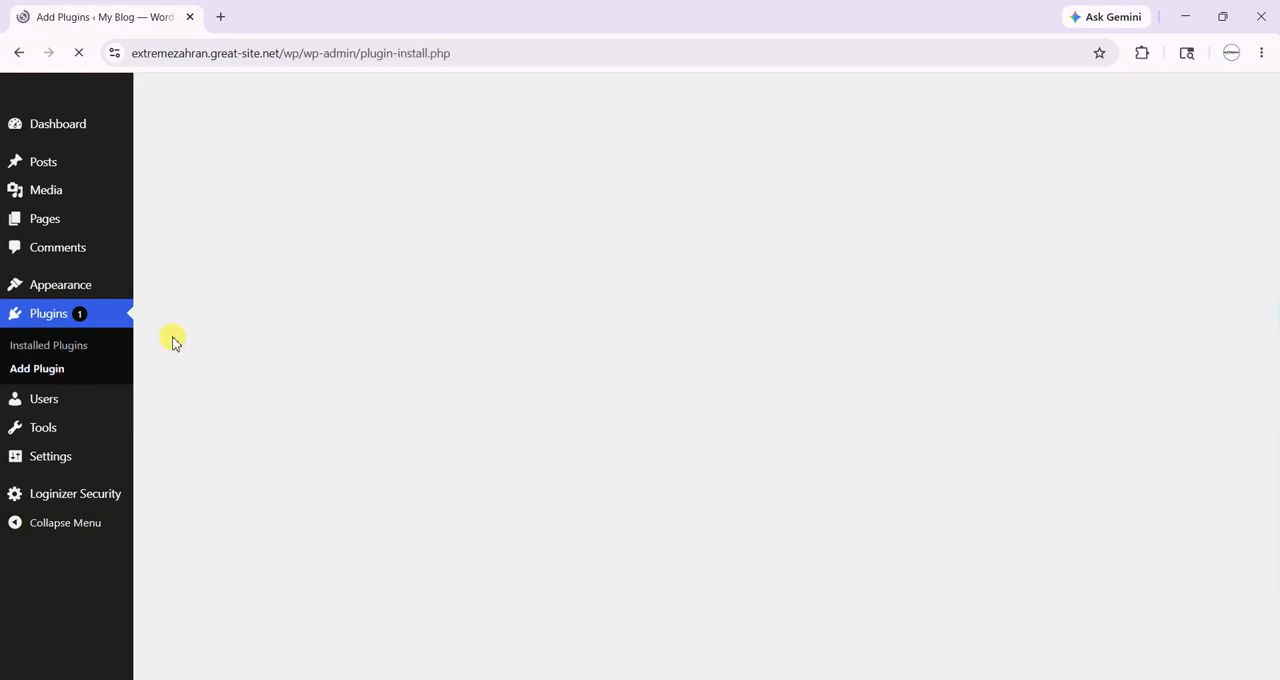
{"action": "scroll", "coordinate": [700, 455], "scroll_direction": "down", "scroll_amount": 1}
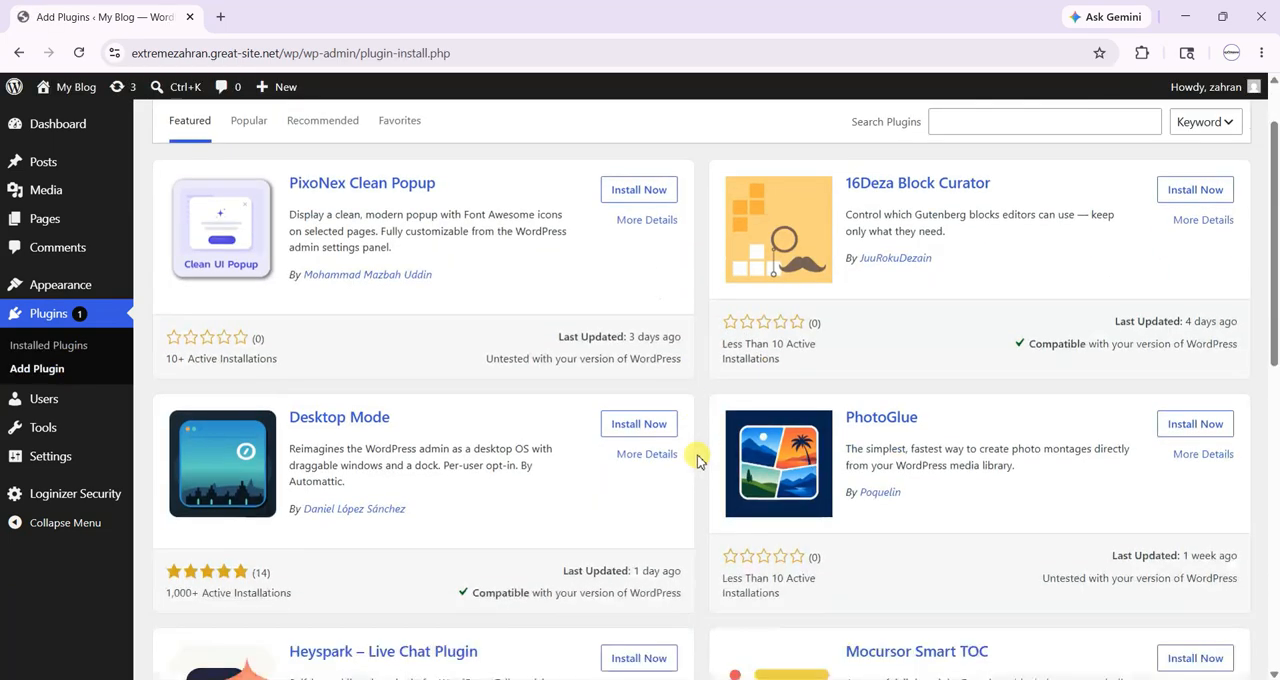
{"action": "scroll", "coordinate": [698, 460], "scroll_direction": "down", "scroll_amount": 1}
{"action": "scroll", "coordinate": [698, 460], "scroll_direction": "down", "scroll_amount": 4}
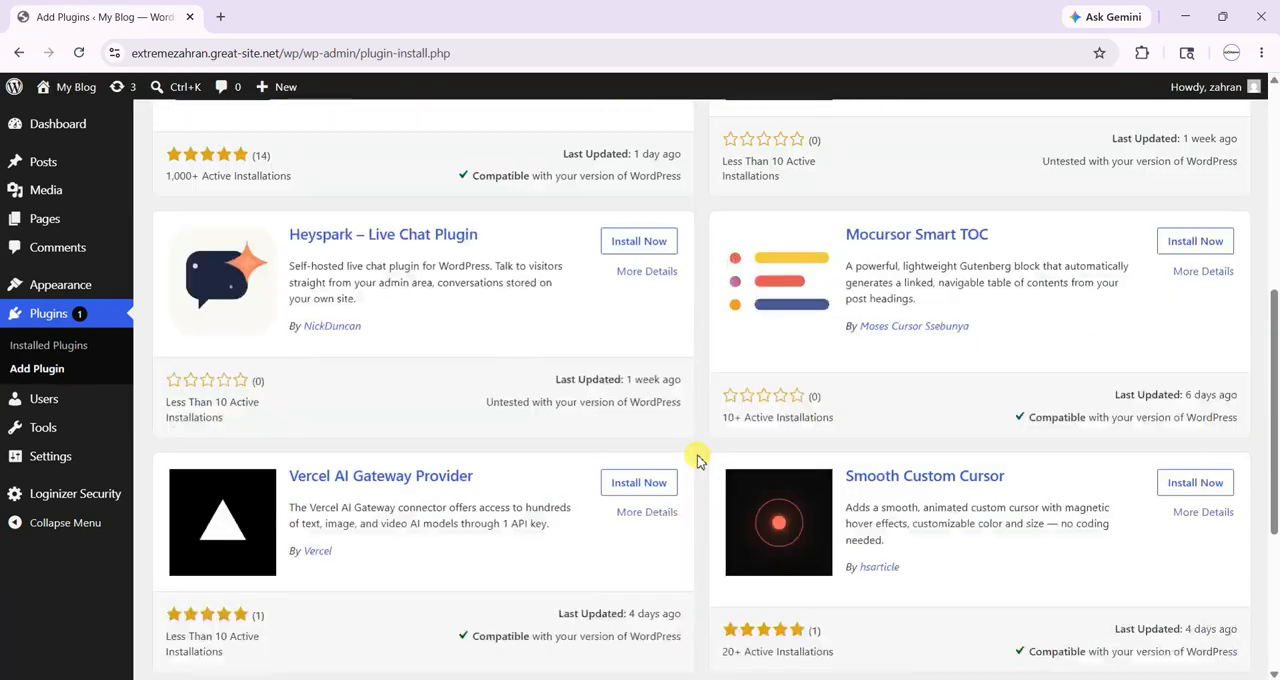
- Read the details of the Heyspark – Live Chat Plugin, close them, and browse the remaining featured plugins and popular tags
{"action": "left_click", "coordinate": [401, 241]}
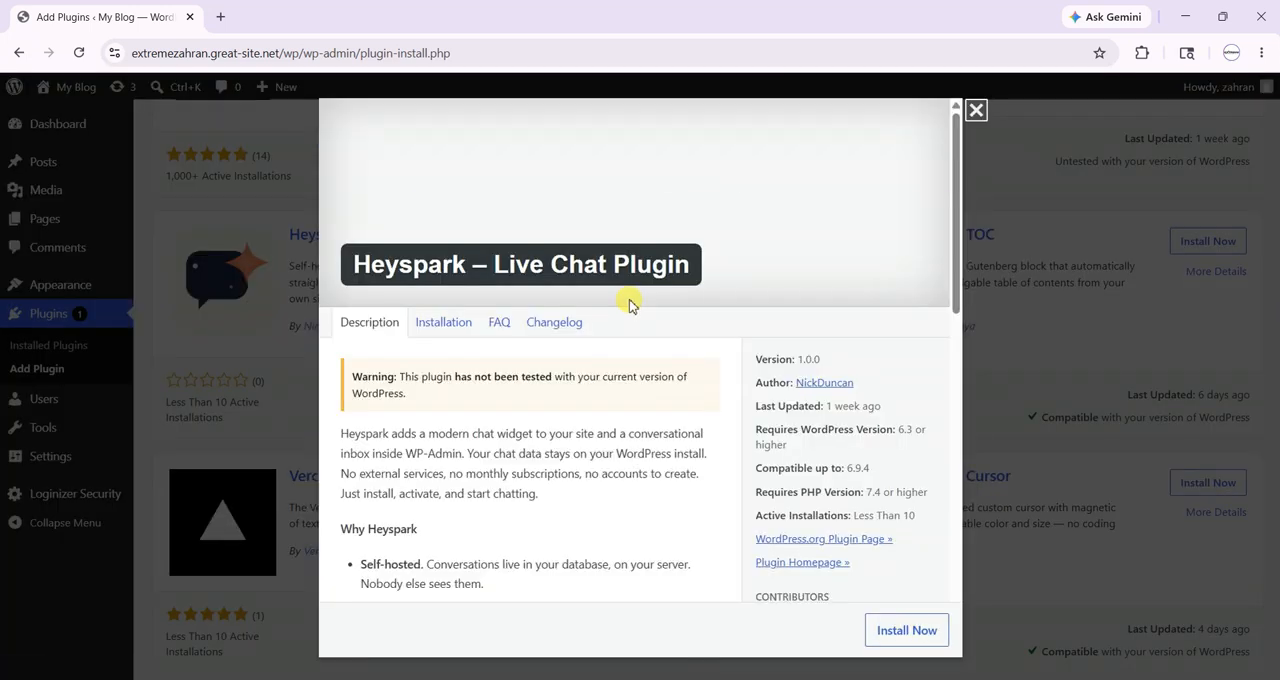
{"action": "scroll", "coordinate": [612, 358], "scroll_direction": "down", "scroll_amount": 4}
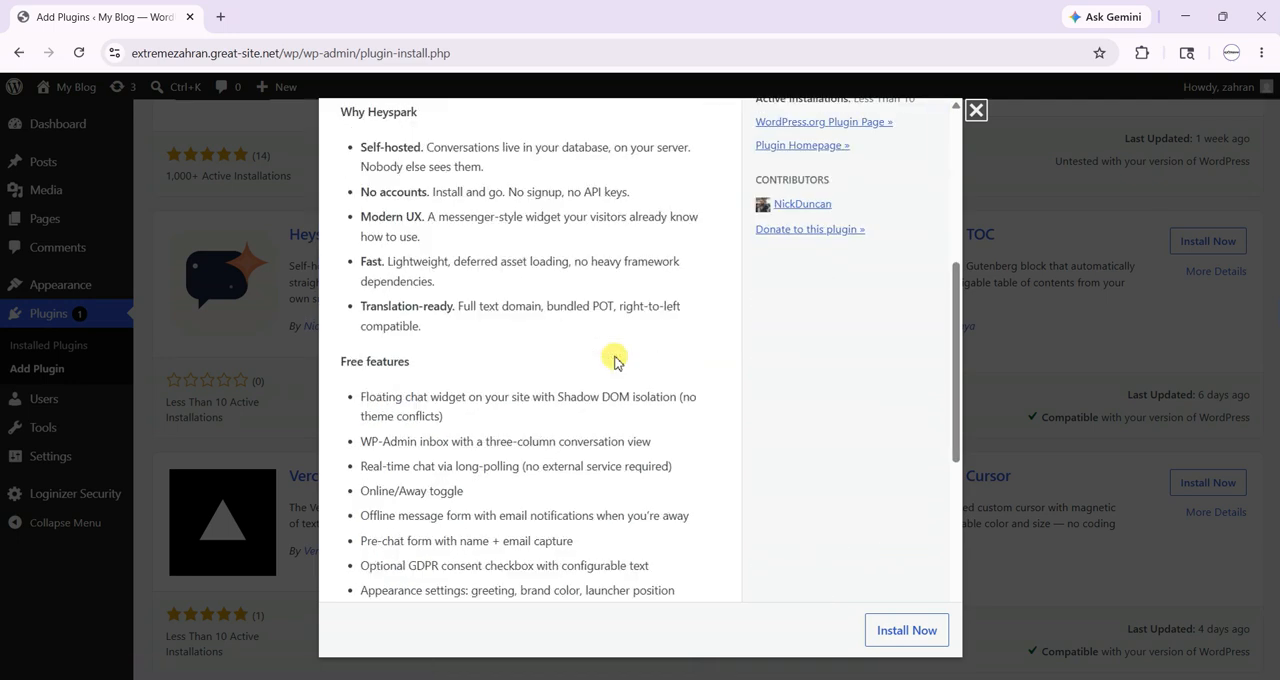
{"action": "scroll", "coordinate": [612, 357], "scroll_direction": "down", "scroll_amount": 5}
{"action": "scroll", "coordinate": [611, 354], "scroll_direction": "up", "scroll_amount": 15}
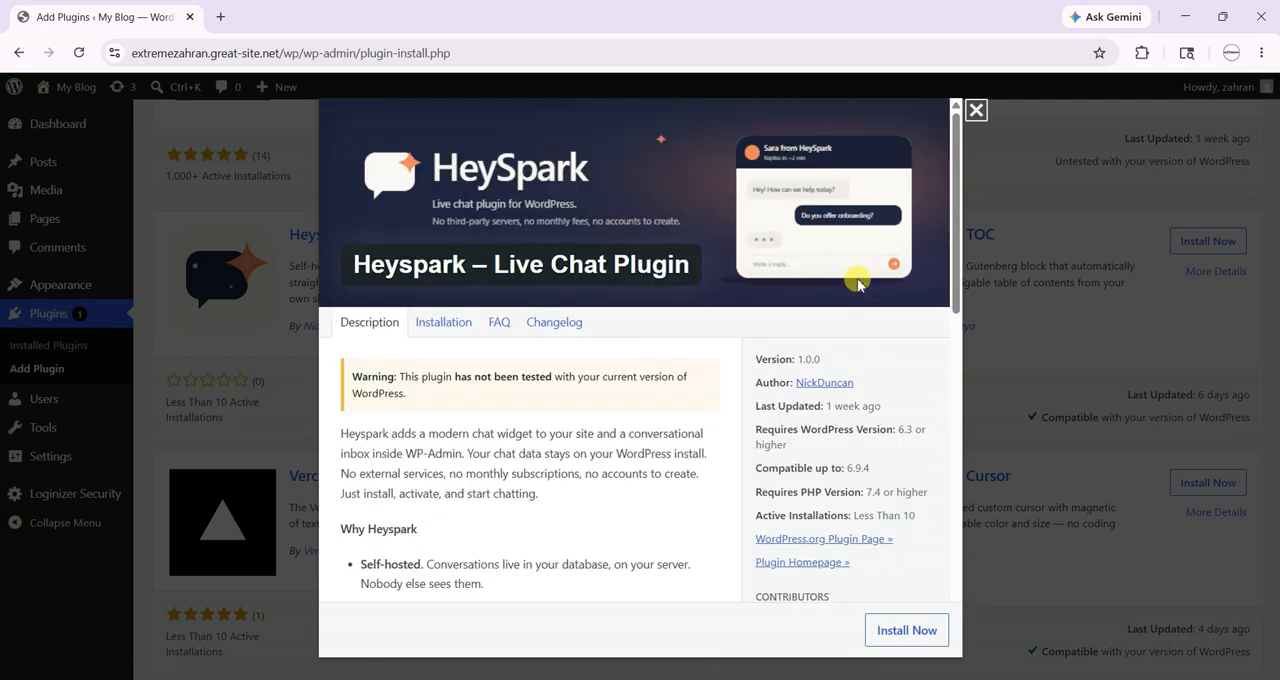
{"action": "left_click", "coordinate": [973, 112]}
{"action": "scroll", "coordinate": [600, 349], "scroll_direction": "down", "scroll_amount": 5}
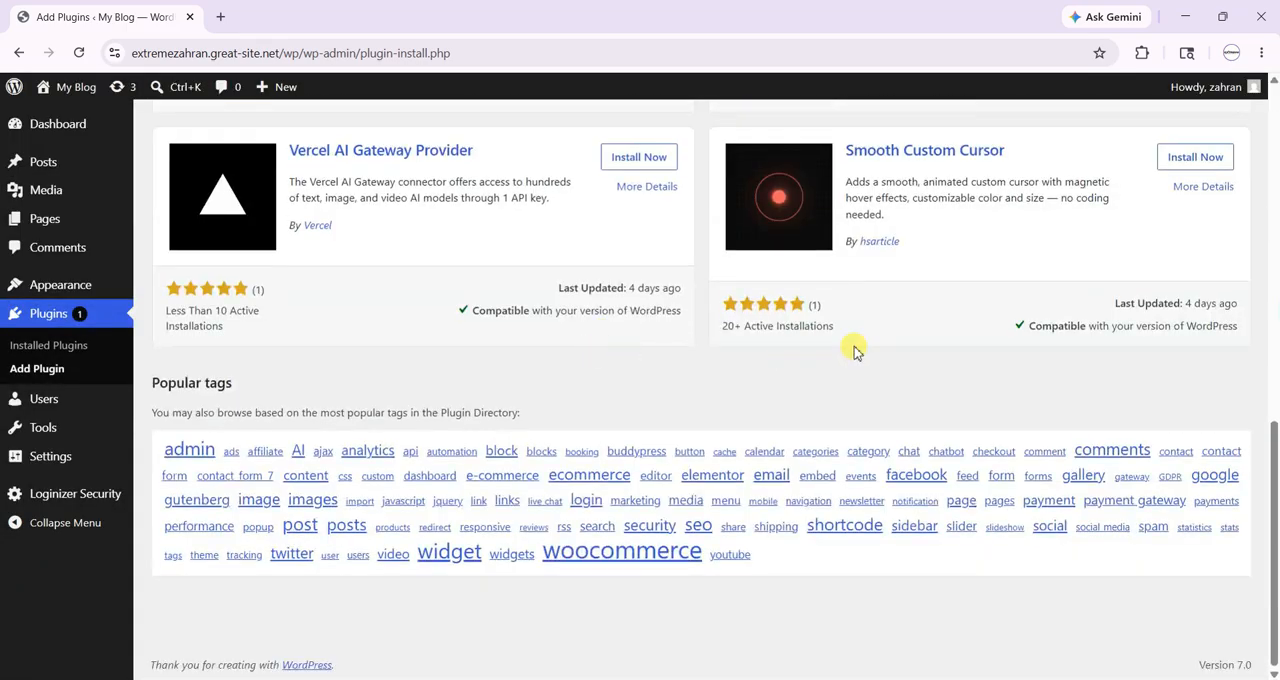
{"action": "scroll", "coordinate": [723, 395], "scroll_direction": "up", "scroll_amount": 15}
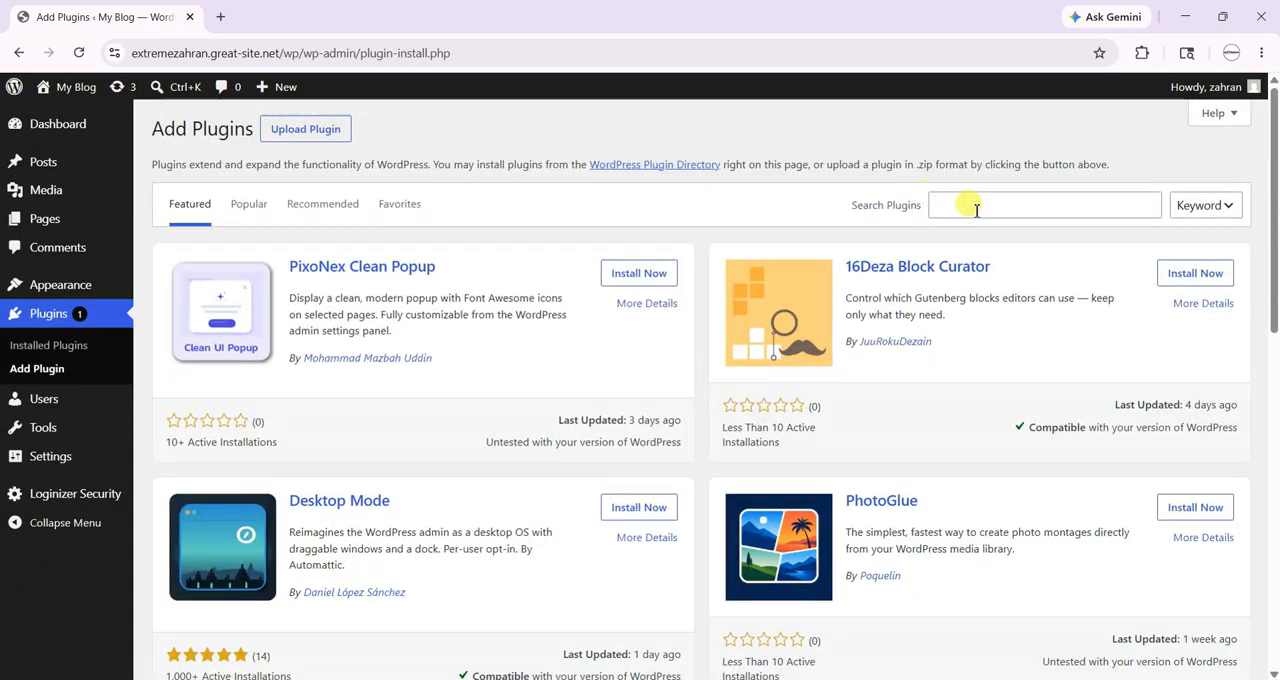
- Search the plugin directory for "assistant" and look through the results
{"action": "left_click", "coordinate": [975, 207]}
{"action": "type", "text": "assista"}
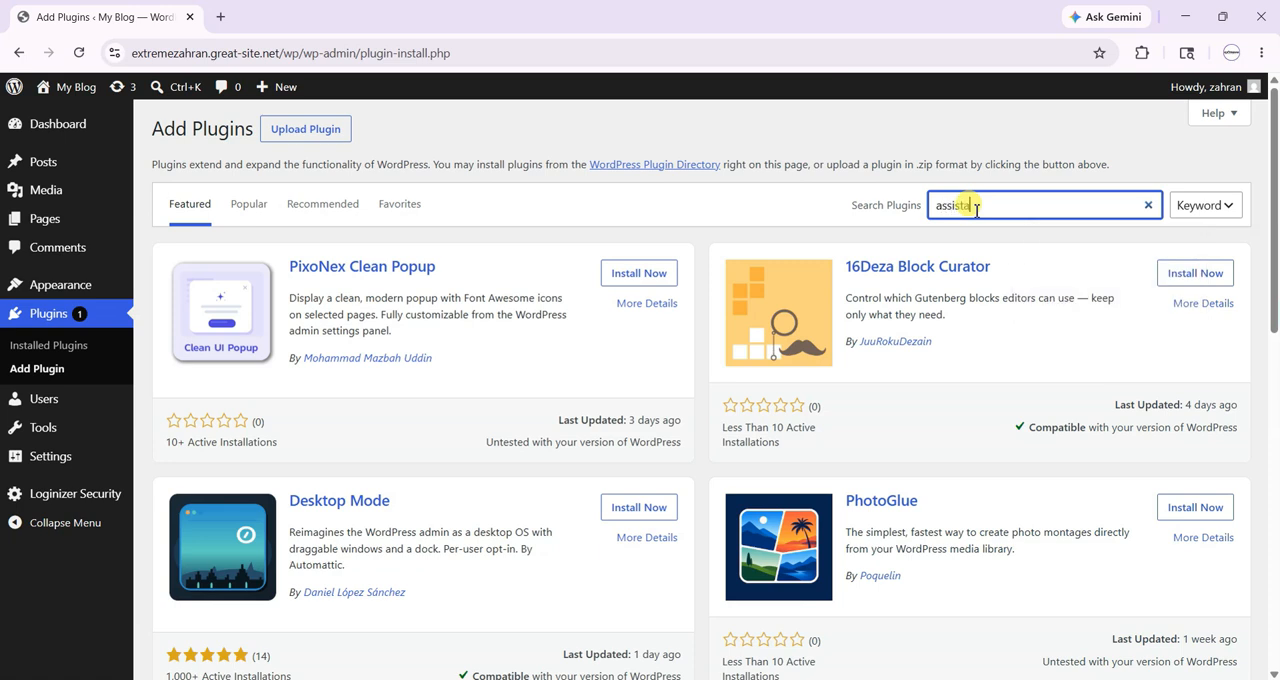
{"action": "type", "text": "nt"}
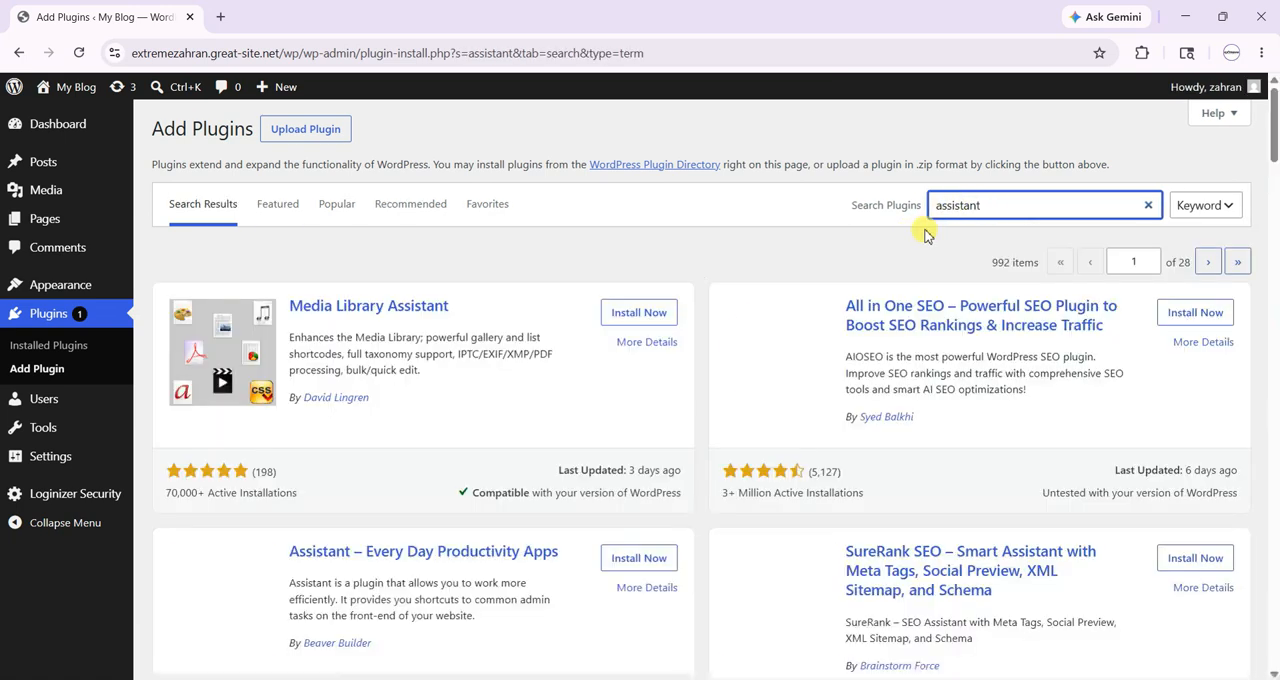
{"action": "scroll", "coordinate": [890, 272], "scroll_direction": "down", "scroll_amount": 4}
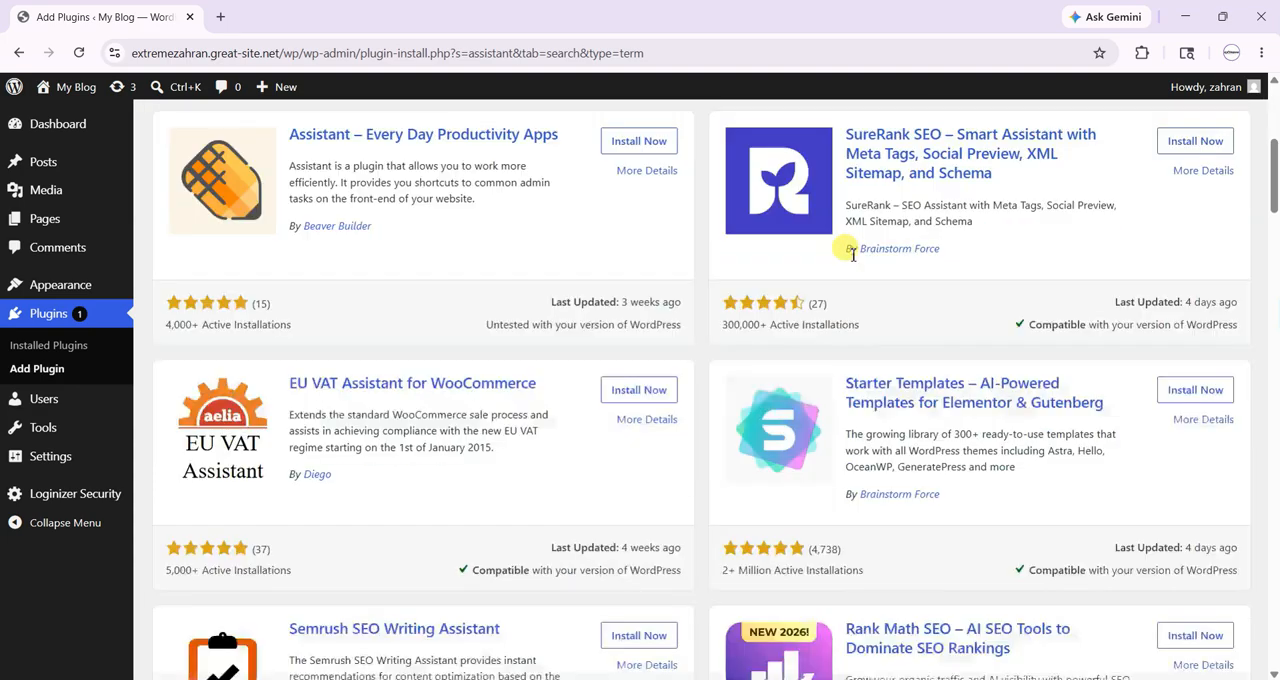
{"action": "scroll", "coordinate": [777, 285], "scroll_direction": "down", "scroll_amount": 3}
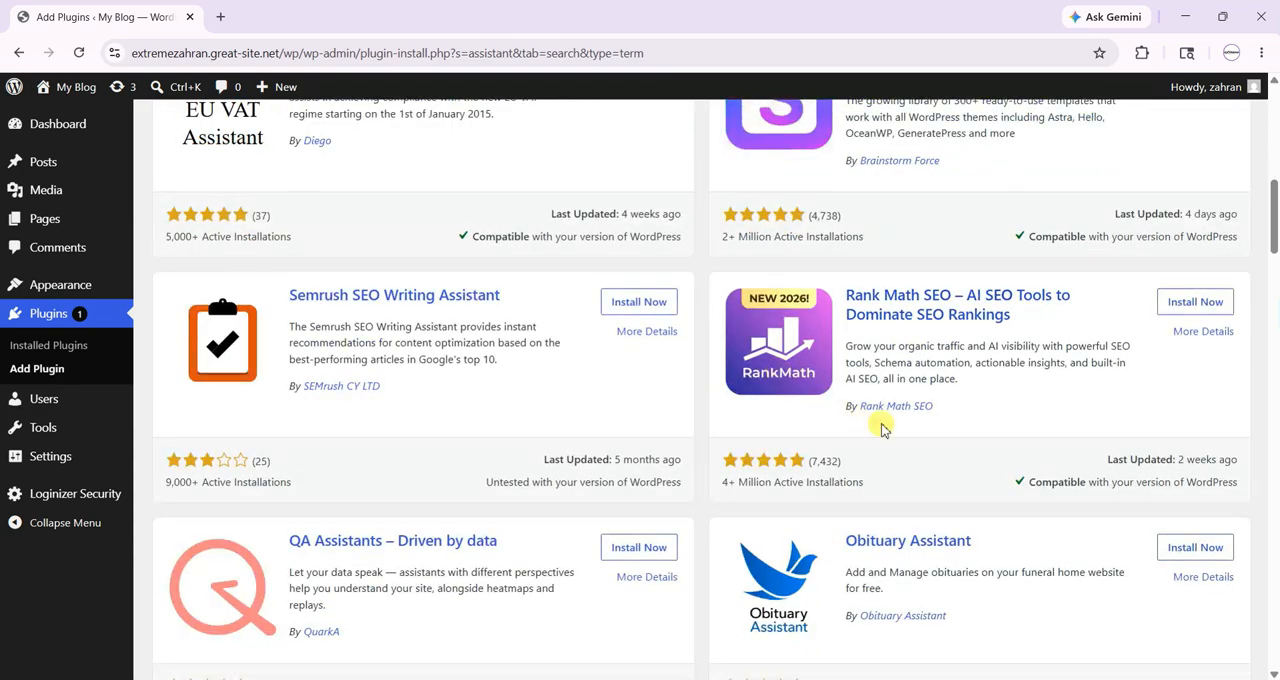
{"action": "scroll", "coordinate": [890, 400], "scroll_direction": "up", "scroll_amount": 8}
- Replace the plugin search term with "live chat"
{"action": "double_click", "coordinate": [1003, 211]}
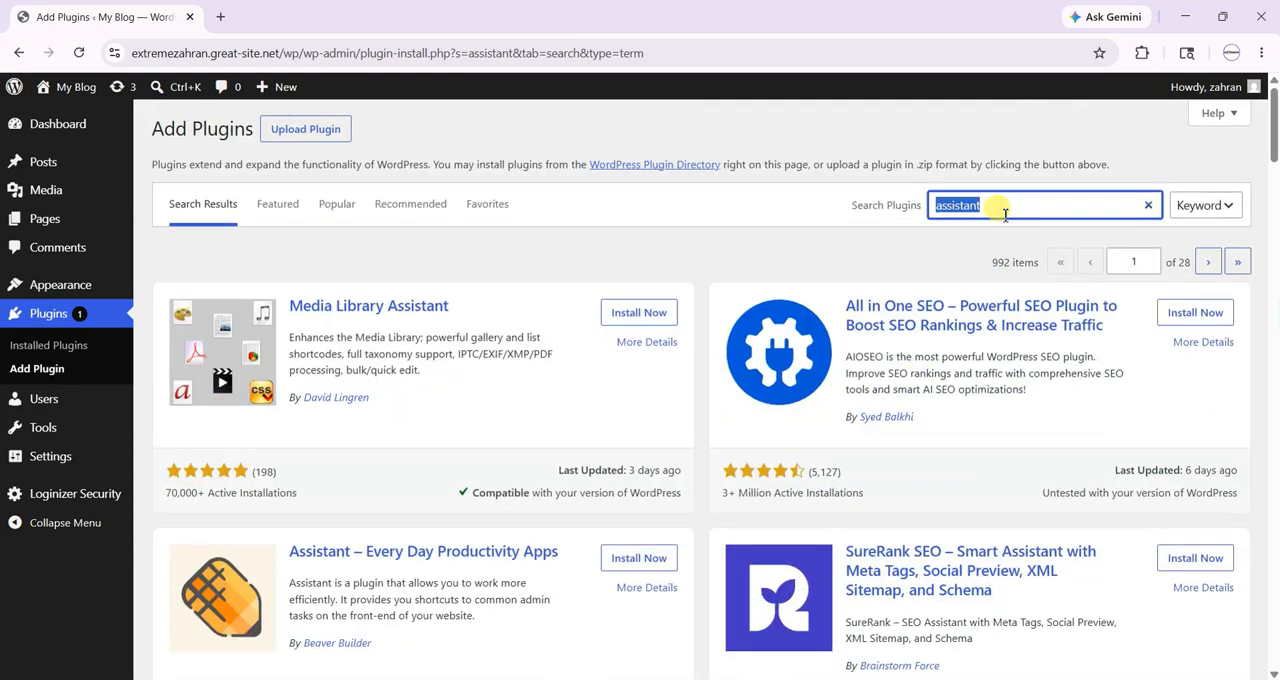
{"action": "key", "text": "BackSpace"}
{"action": "type", "text": "live chat"}
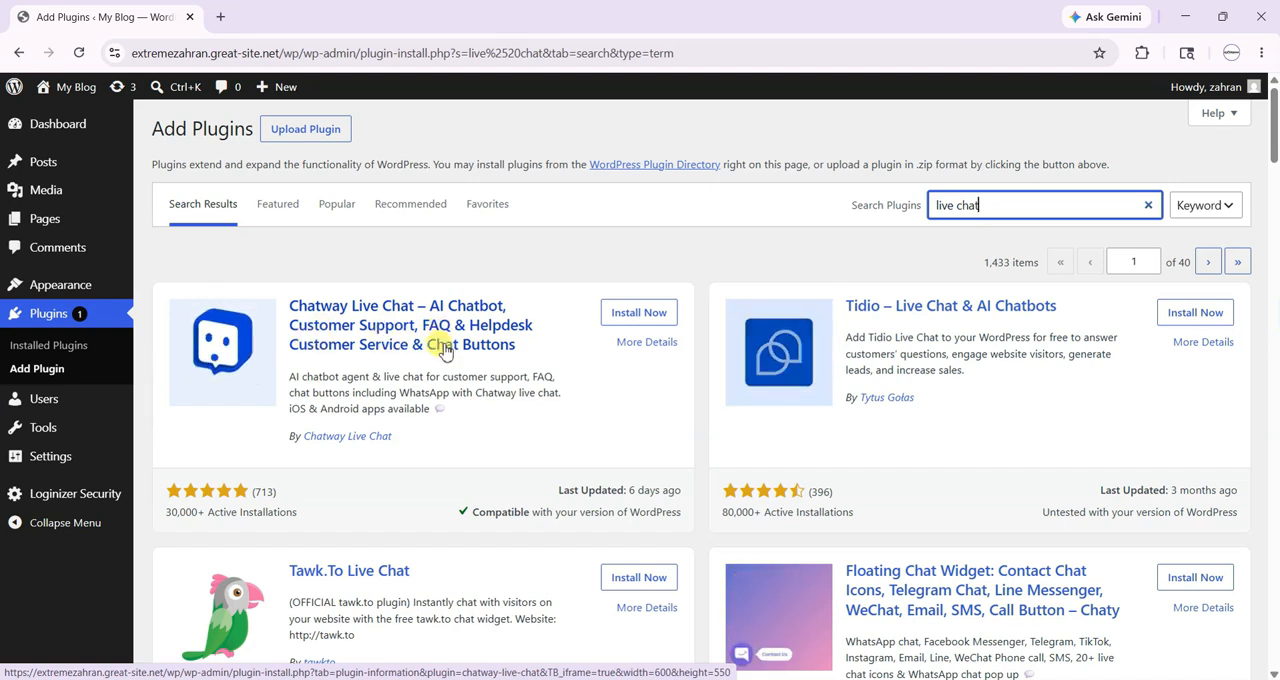
- Review the screenshots in the Chatway Live Chat plugin details, close them, and browse the other live chat plugins
{"action": "left_click", "coordinate": [410, 343]}
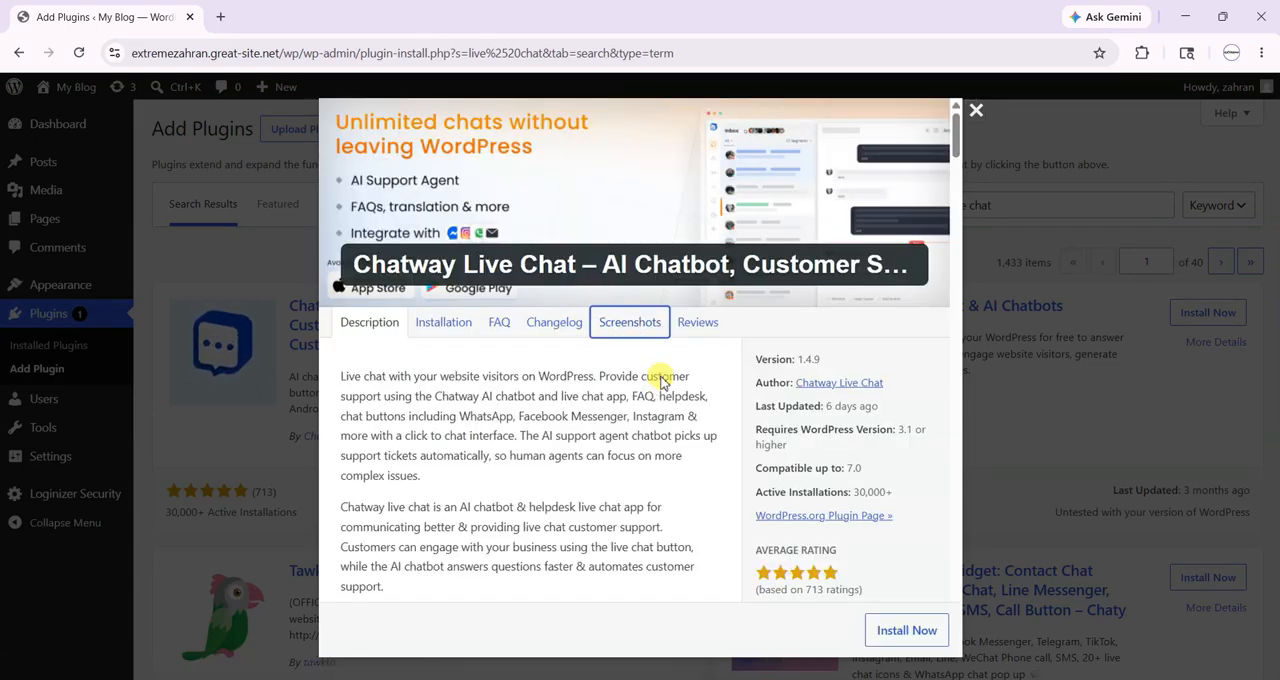
{"action": "left_click", "coordinate": [630, 323]}
{"action": "scroll", "coordinate": [614, 405], "scroll_direction": "down", "scroll_amount": 7}
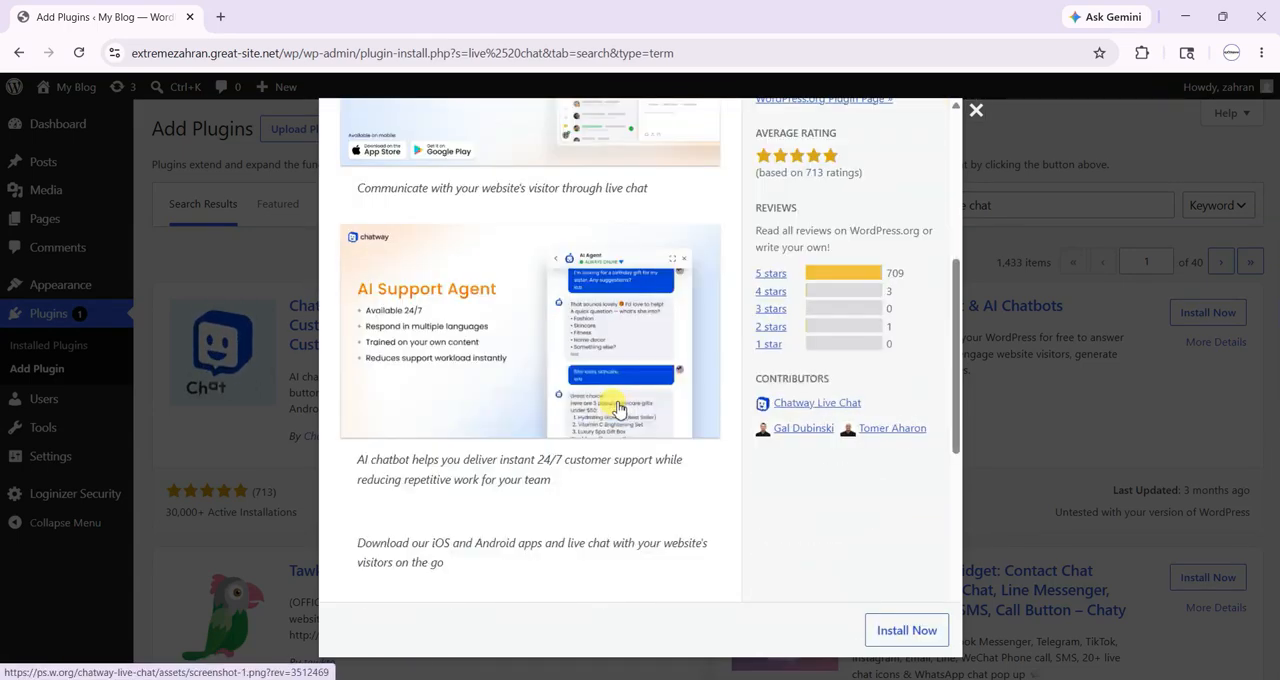
{"action": "scroll", "coordinate": [614, 400], "scroll_direction": "up", "scroll_amount": 4}
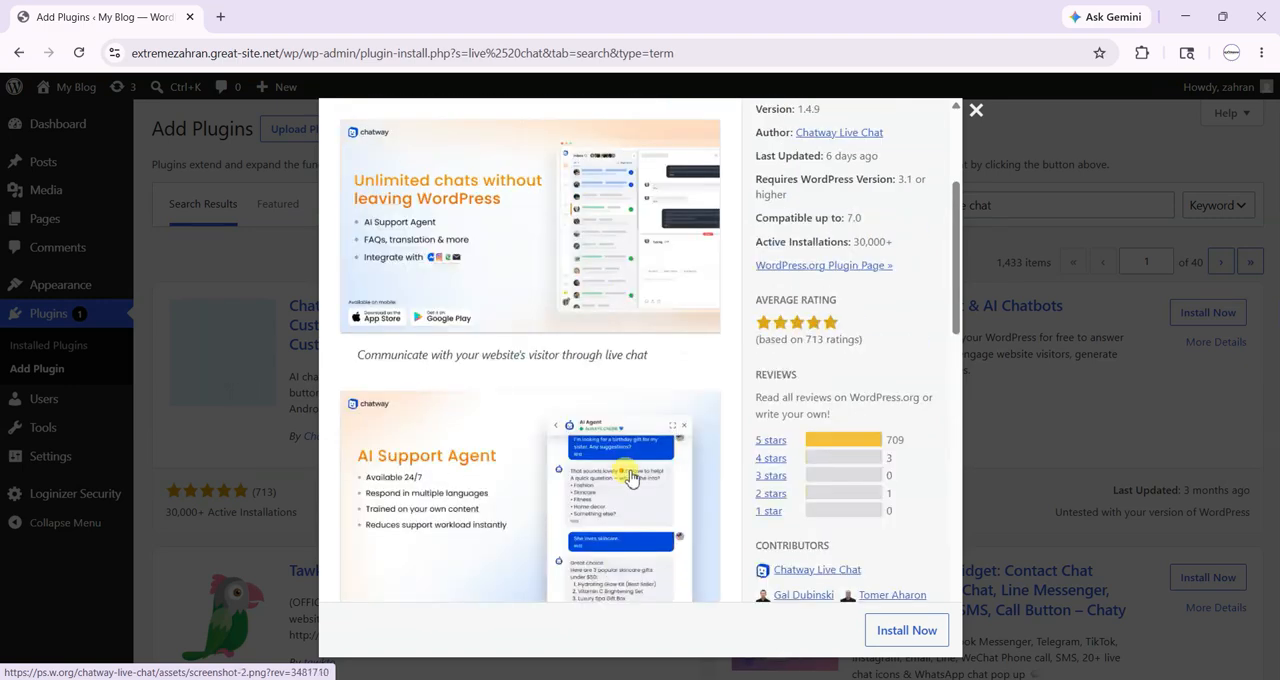
{"action": "scroll", "coordinate": [623, 470], "scroll_direction": "down", "scroll_amount": 2}
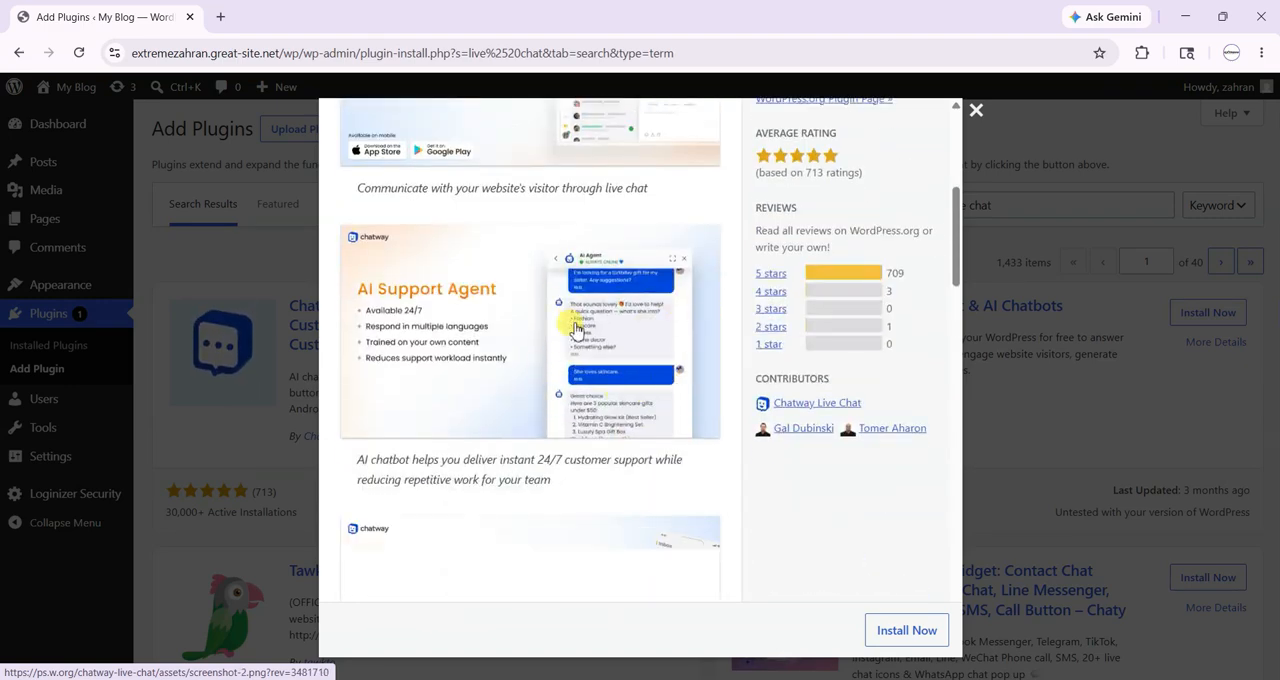
{"action": "scroll", "coordinate": [571, 320], "scroll_direction": "down", "scroll_amount": 4}
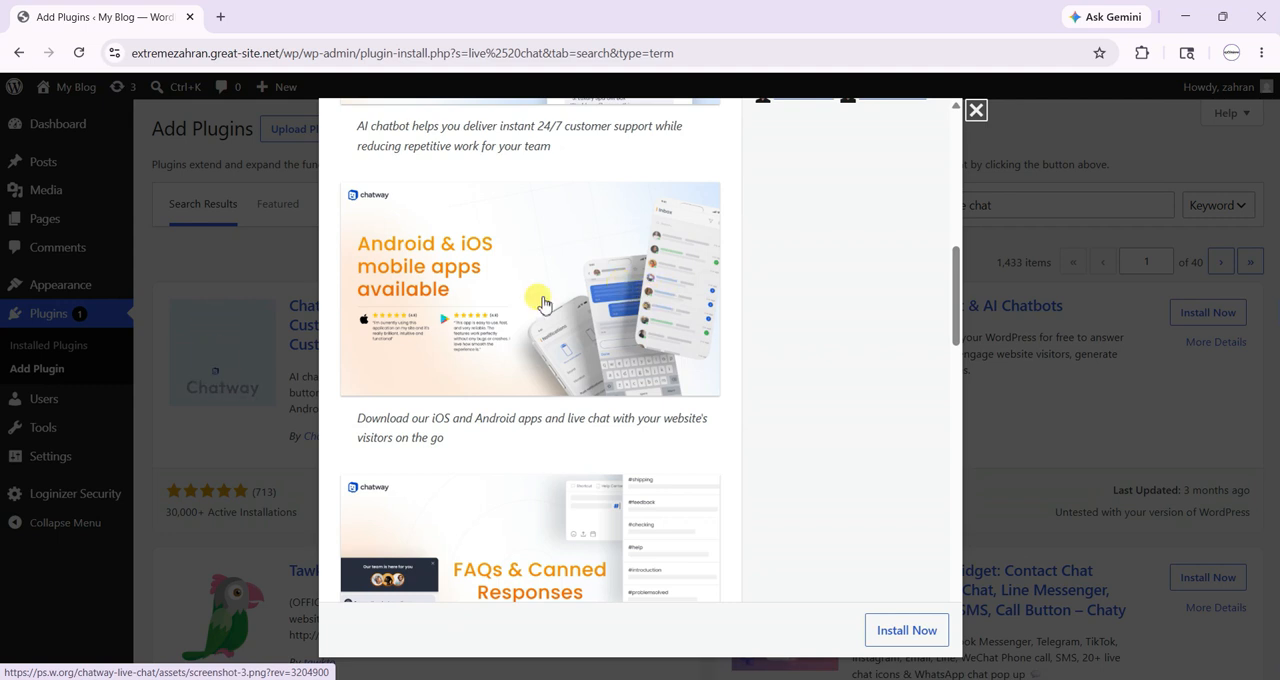
{"action": "scroll", "coordinate": [700, 275], "scroll_direction": "down", "scroll_amount": 3}
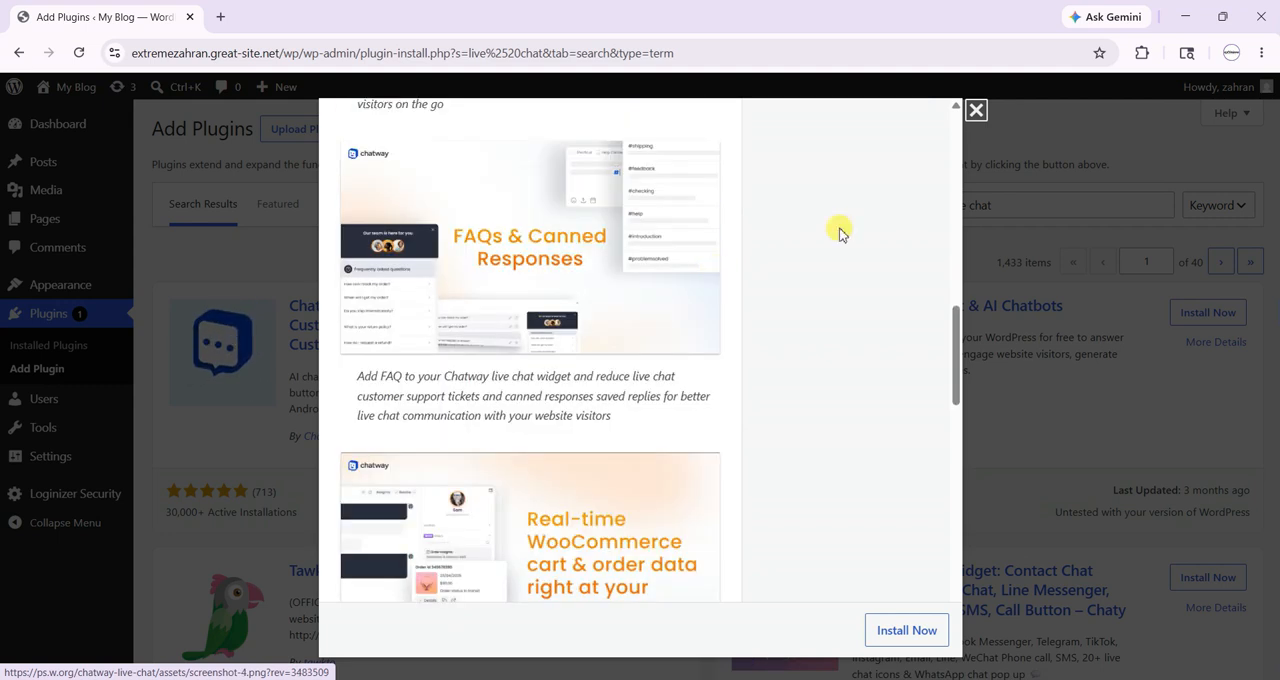
{"action": "scroll", "coordinate": [700, 278], "scroll_direction": "down", "scroll_amount": 8}
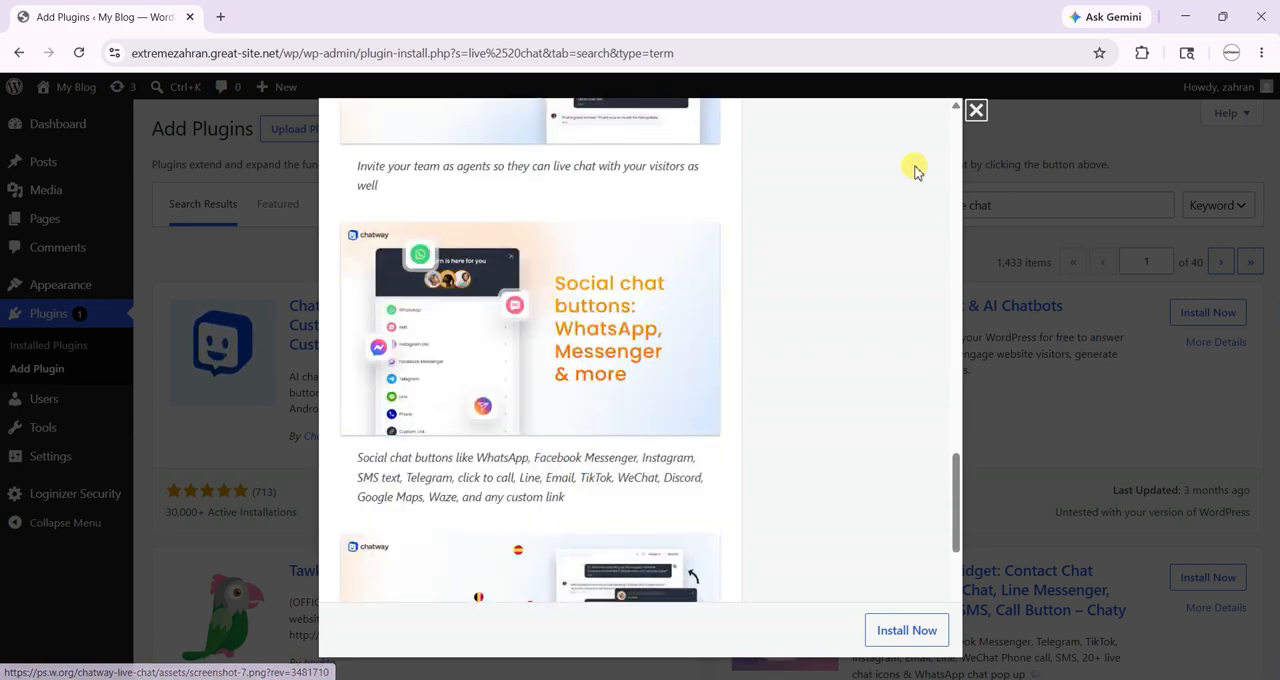
{"action": "left_click", "coordinate": [973, 112]}
{"action": "scroll", "coordinate": [900, 345], "scroll_direction": "down", "scroll_amount": 3}
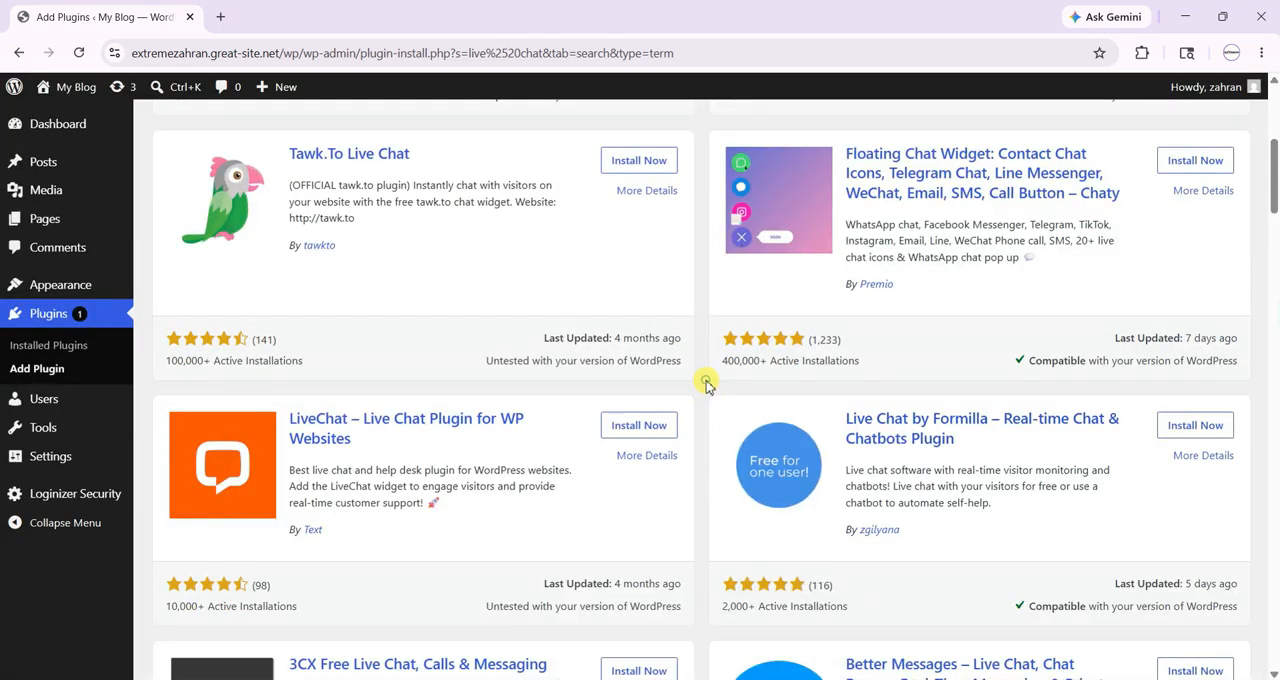
{"action": "scroll", "coordinate": [705, 385], "scroll_direction": "up", "scroll_amount": 4}
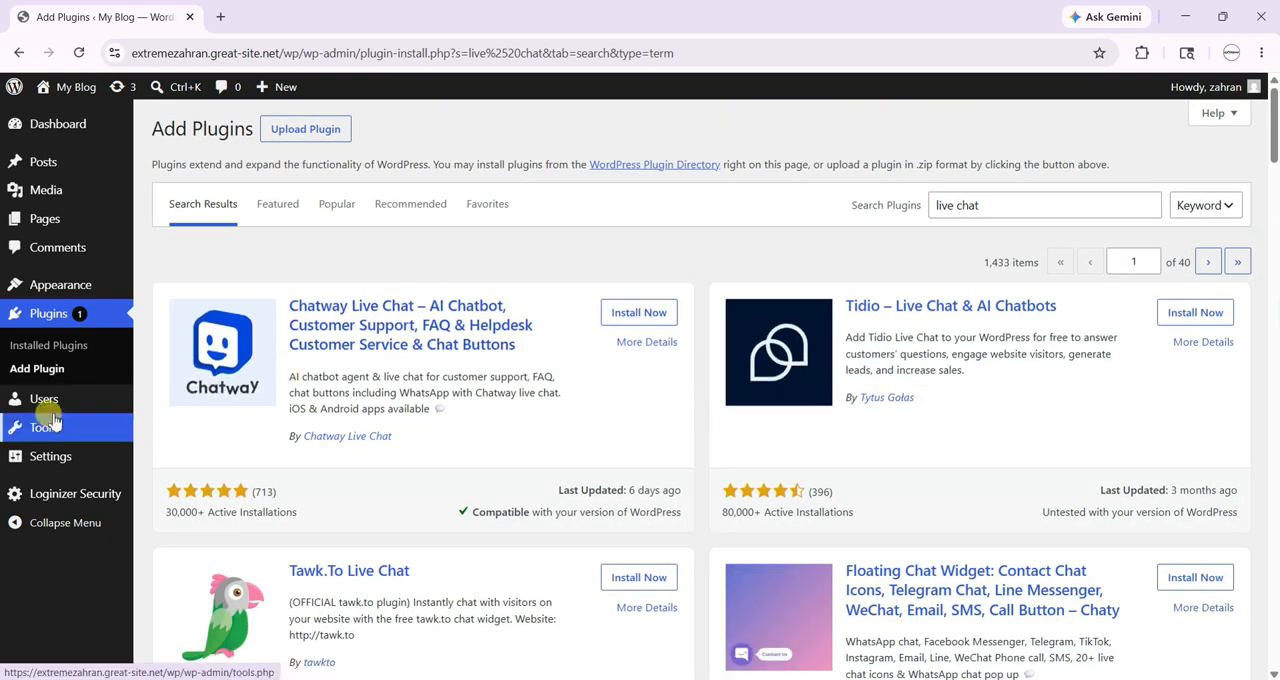
- Open the list of all users and review the existing account
{"action": "mouse_move", "coordinate": [55, 405]}
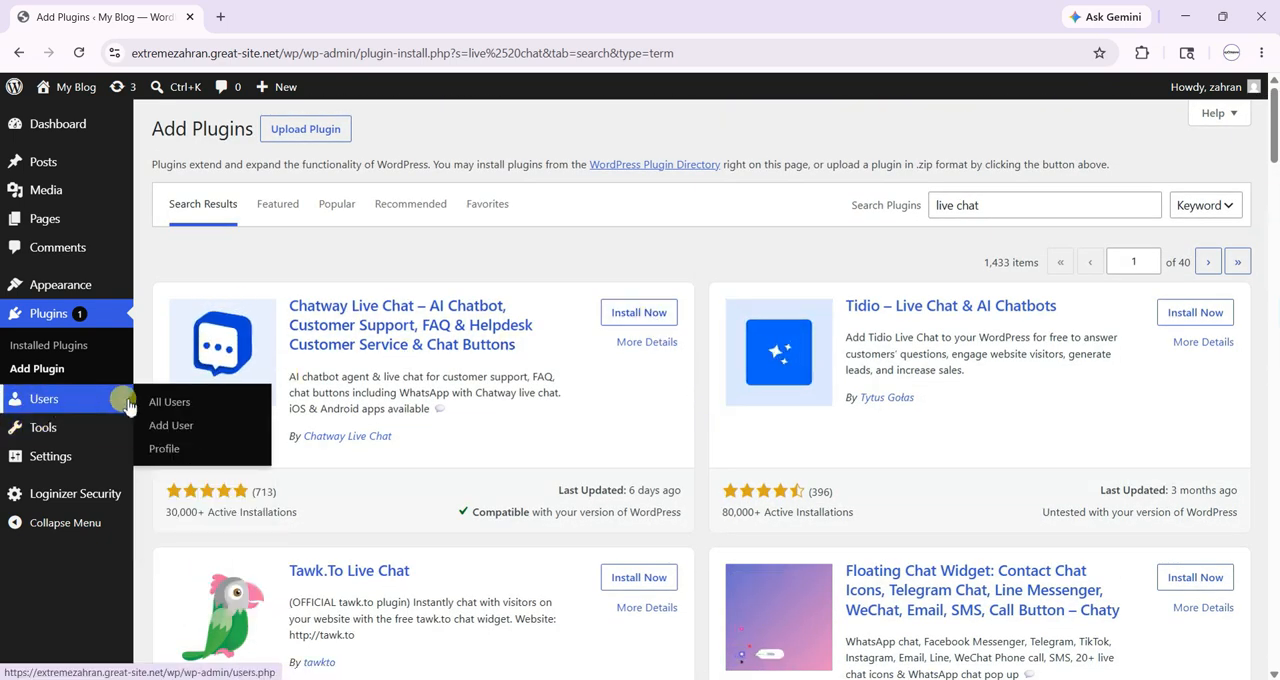
{"action": "left_click", "coordinate": [161, 404]}
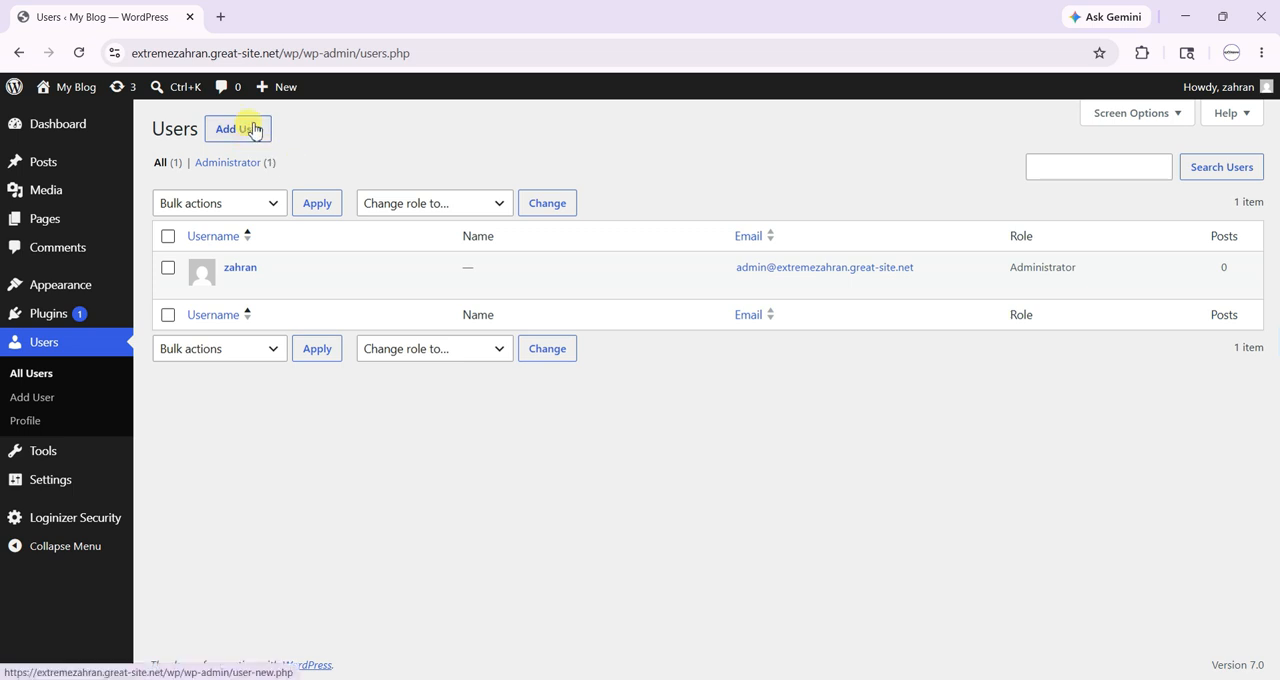
{"action": "mouse_move", "coordinate": [55, 228]}
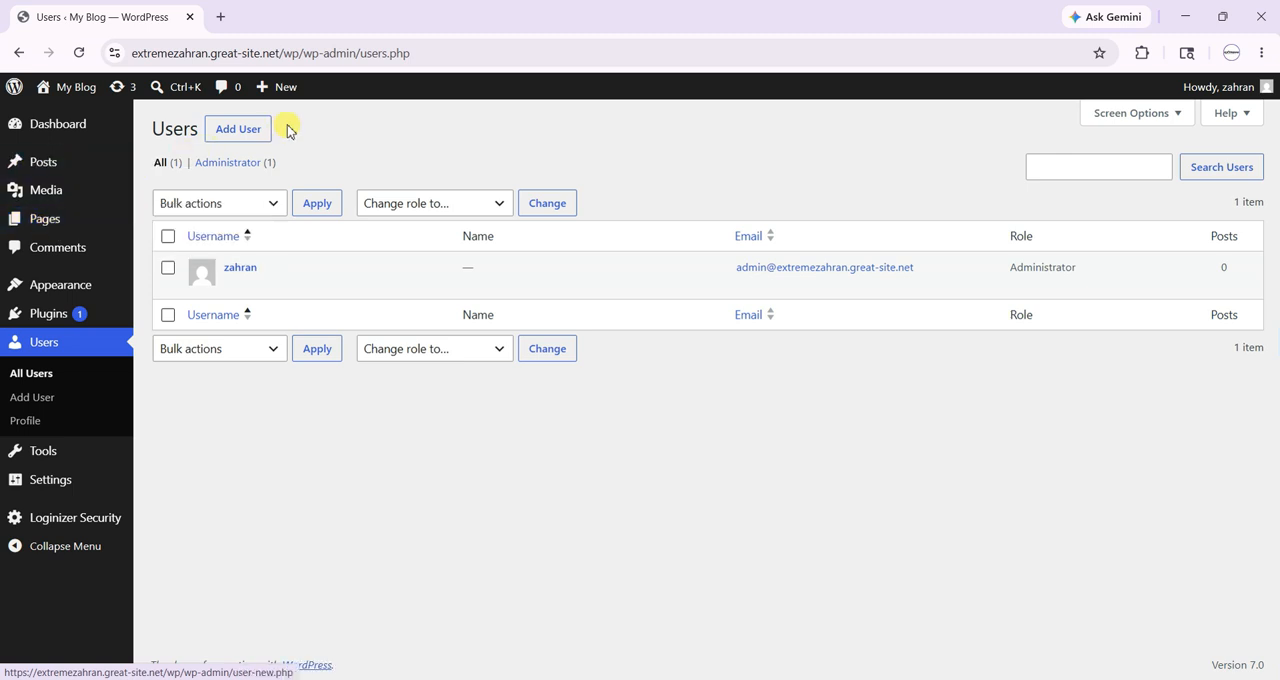
- Open the form for adding a user, enter a sample username, and show the available role options
{"action": "left_click", "coordinate": [232, 134]}
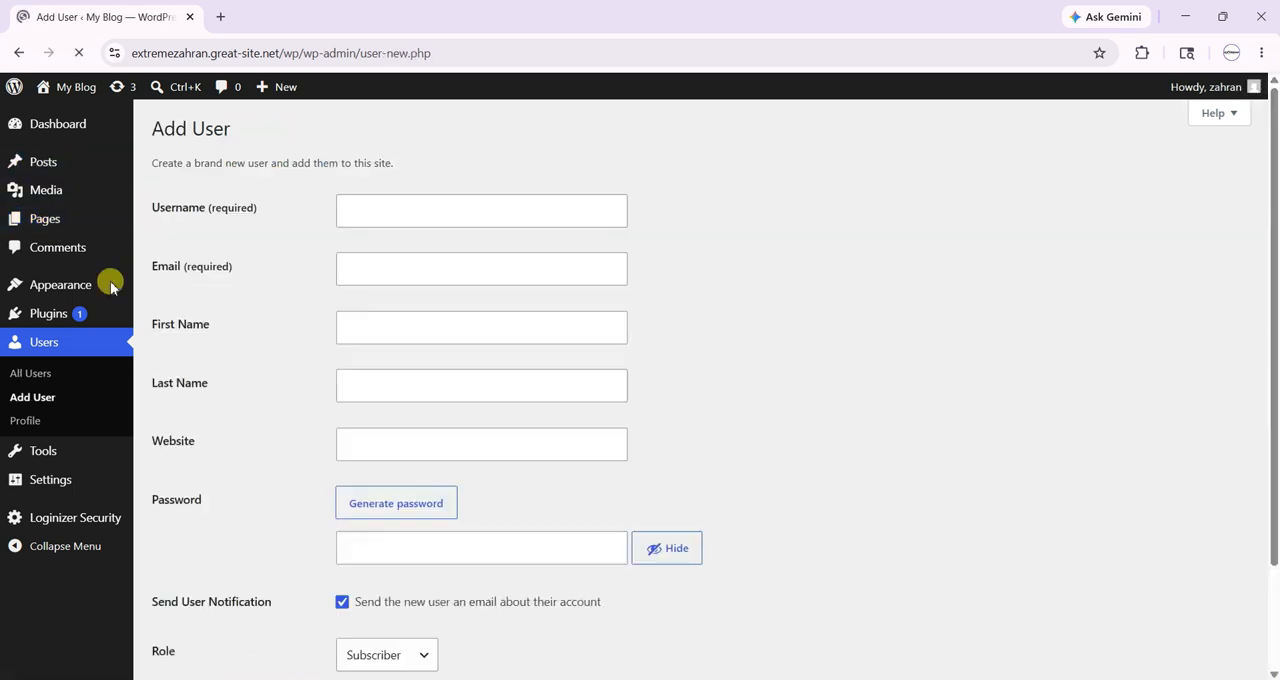
{"action": "left_click", "coordinate": [433, 211]}
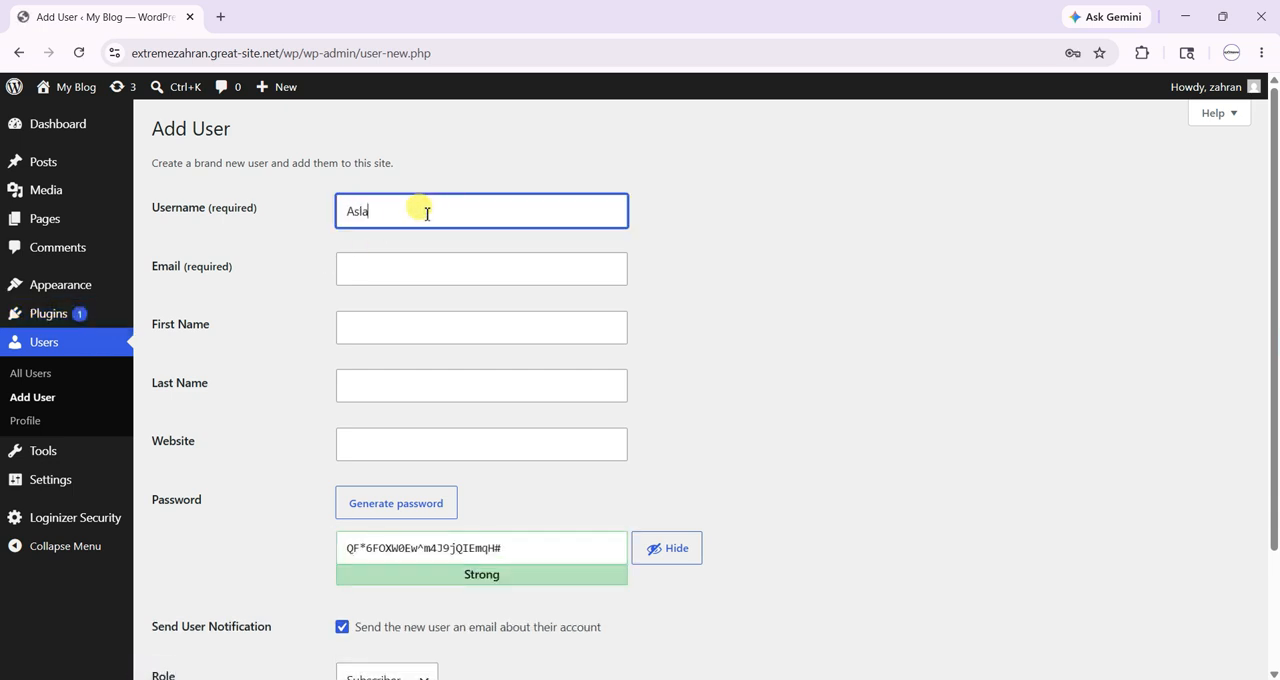
{"action": "left_click", "coordinate": [428, 266]}
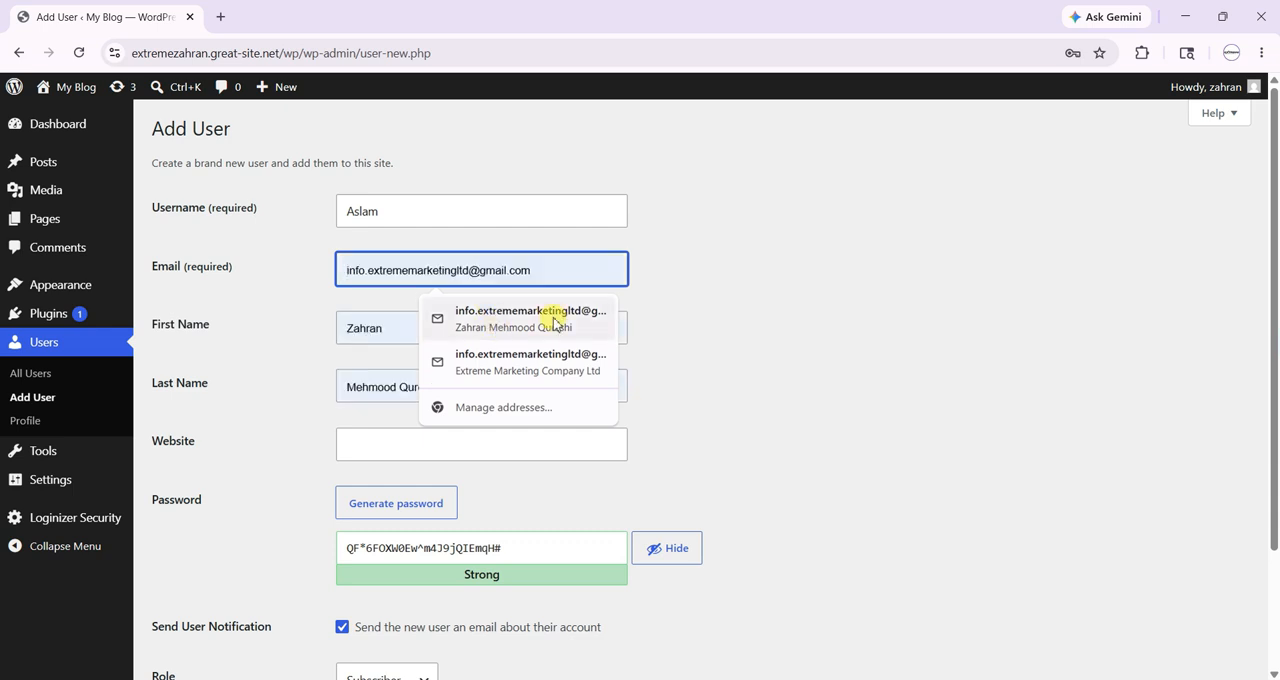
{"action": "left_click", "coordinate": [309, 415]}
{"action": "left_click", "coordinate": [410, 434]}
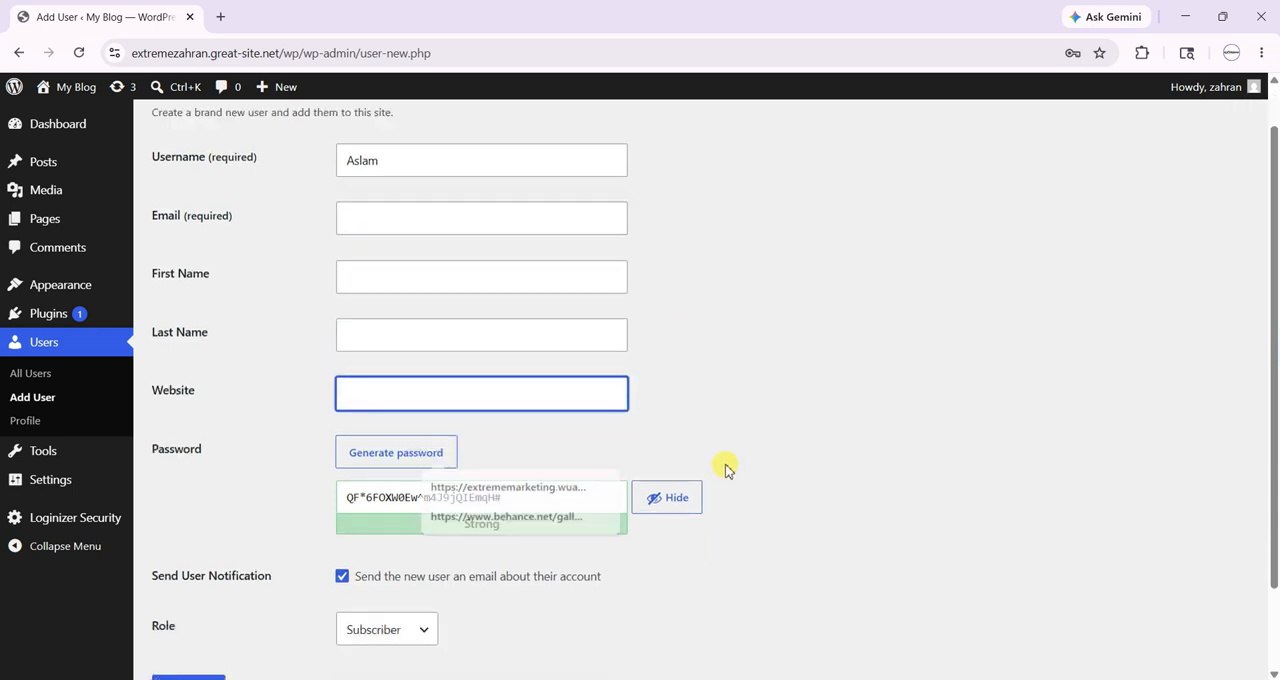
{"action": "scroll", "coordinate": [429, 357], "scroll_direction": "down", "scroll_amount": 3}
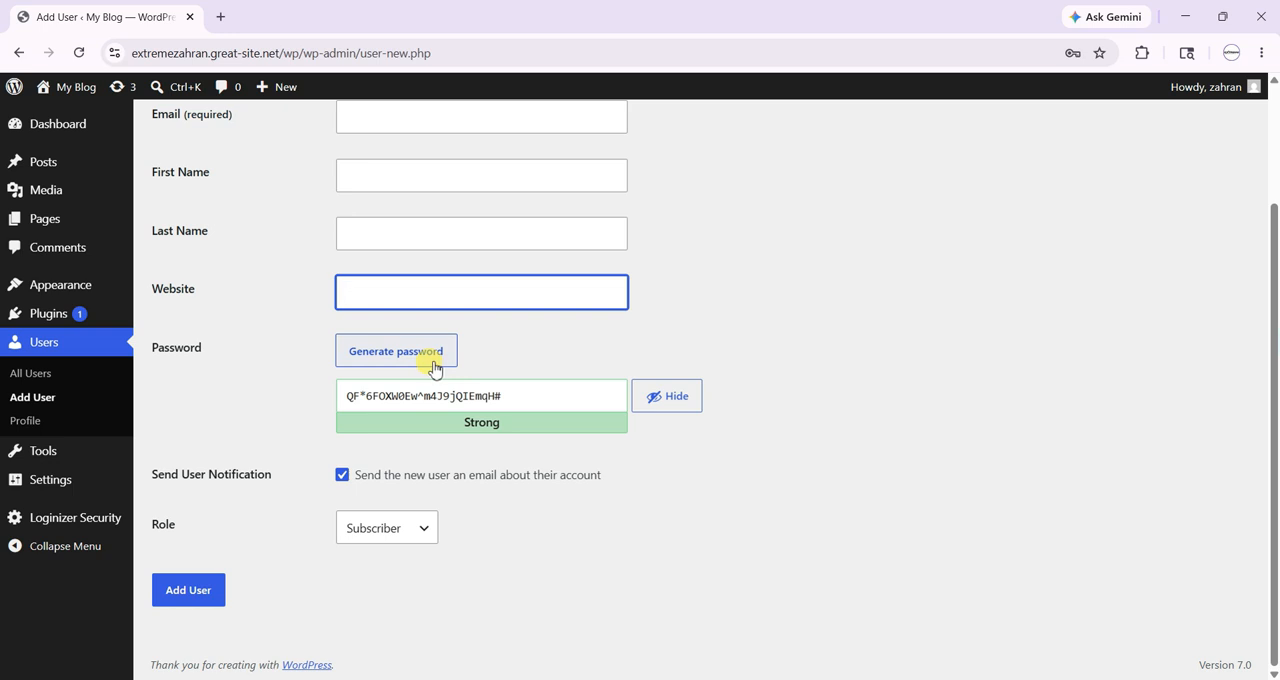
{"action": "left_click", "coordinate": [420, 527]}
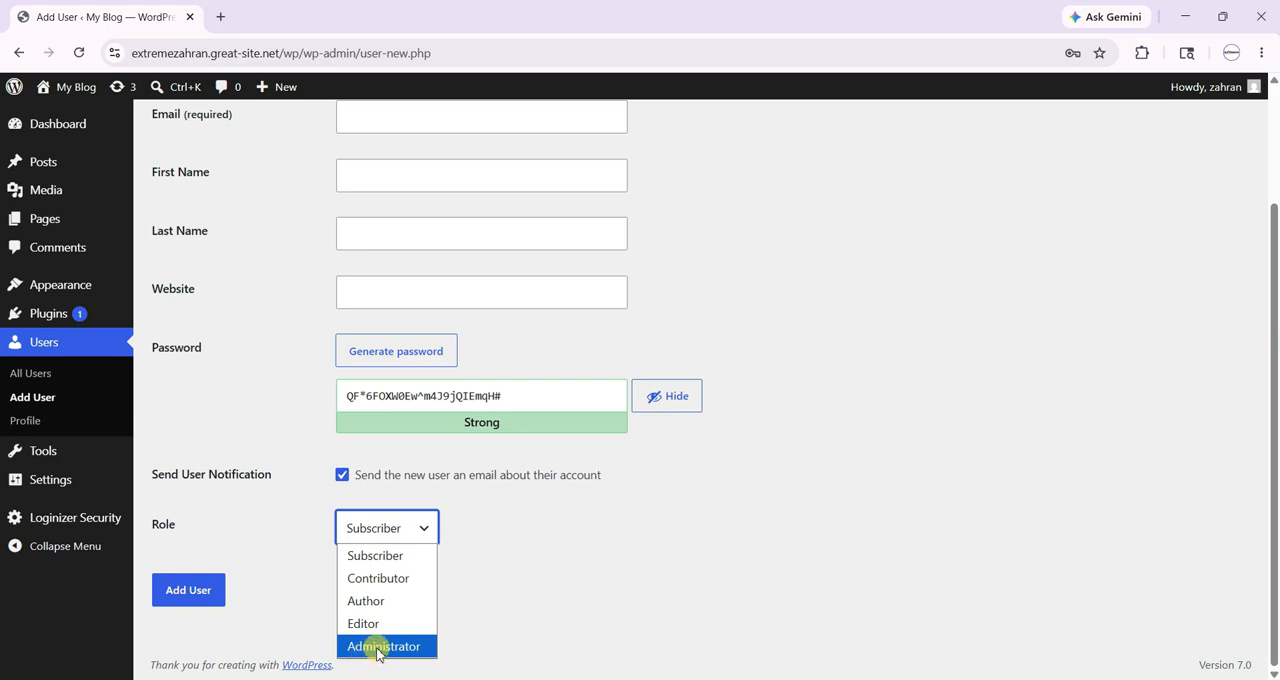
- Open the profile page, discarding the unsaved new user, and select the Fresh administration color scheme
{"action": "left_click", "coordinate": [46, 420]}
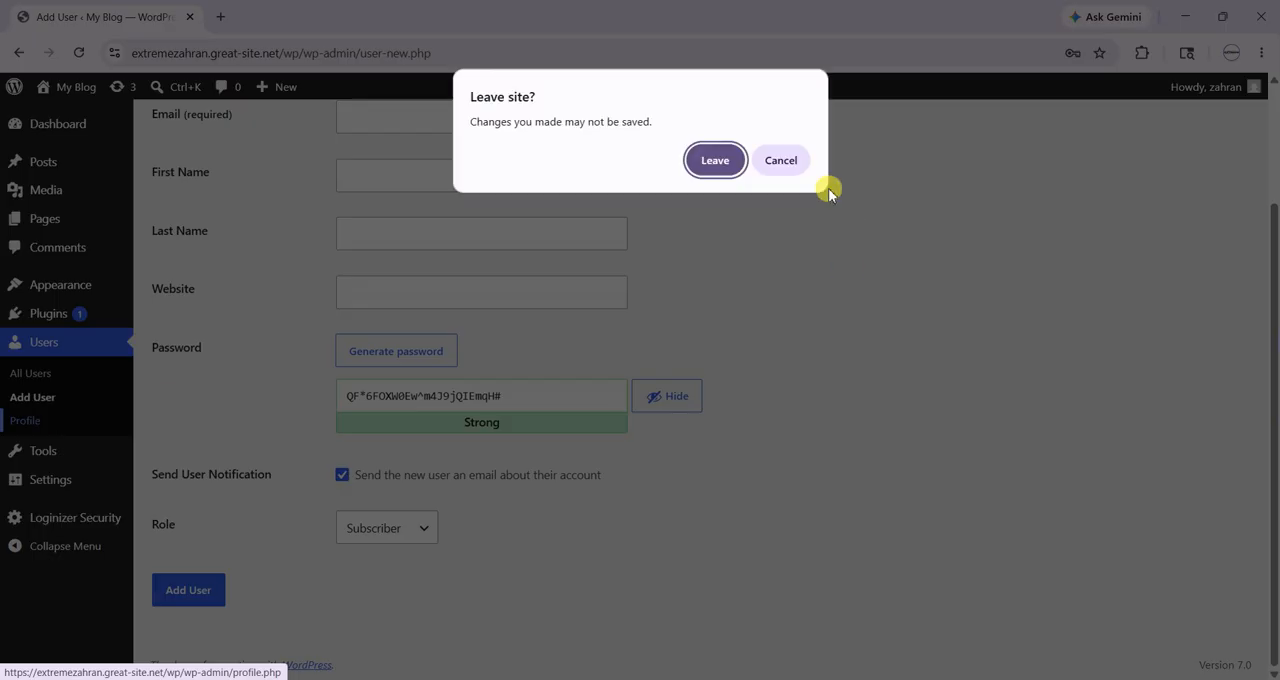
{"action": "left_click", "coordinate": [708, 158]}
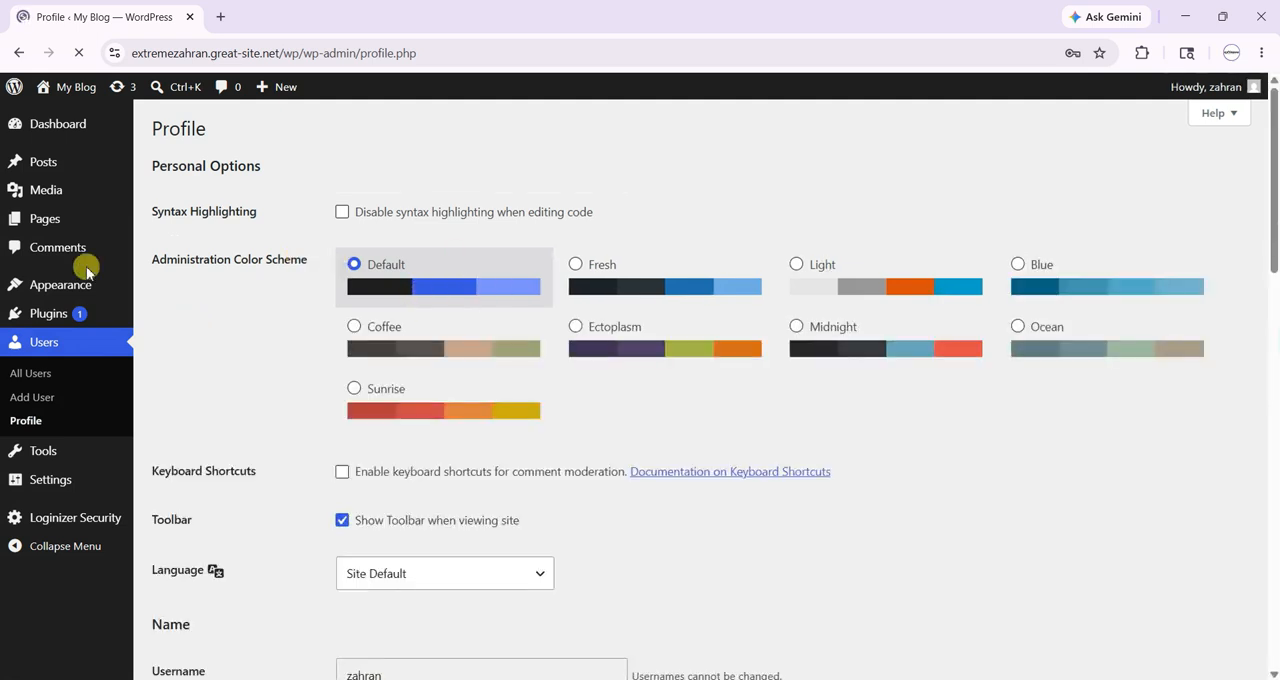
{"action": "left_click", "coordinate": [720, 287]}
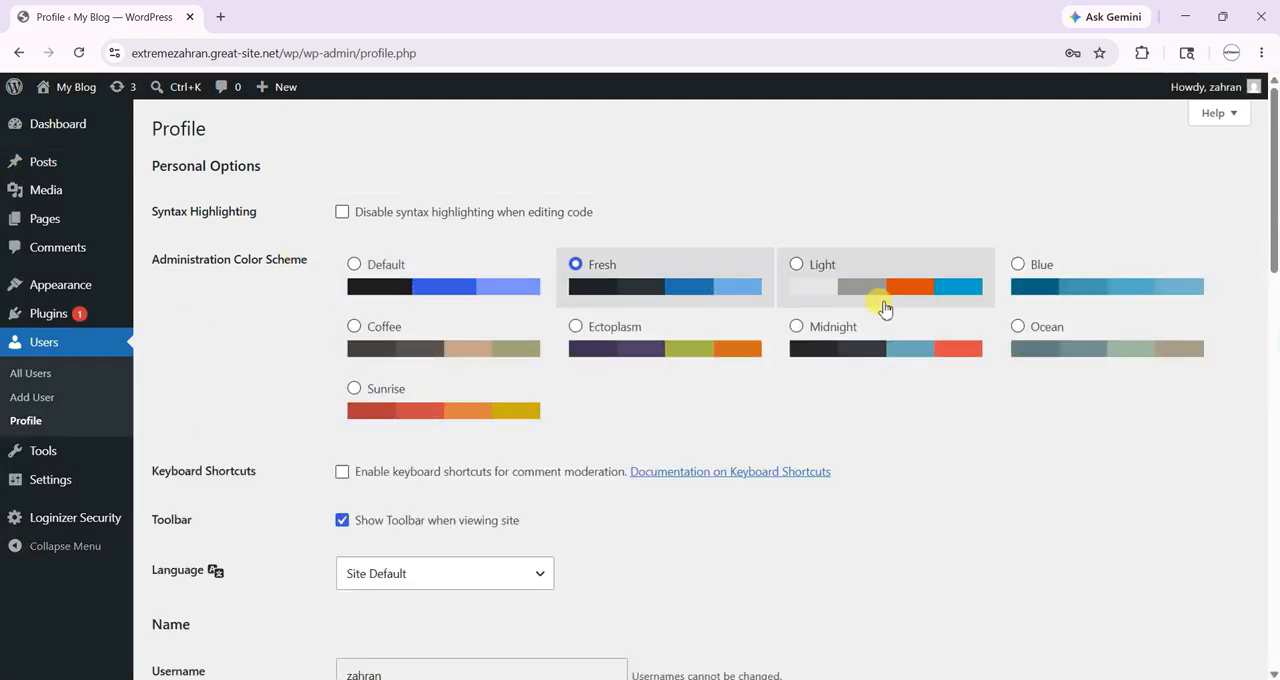
- Try the Light administration color scheme on the profile page and switch to Sunrise
{"action": "left_click", "coordinate": [885, 305]}
{"action": "left_click", "coordinate": [465, 405]}
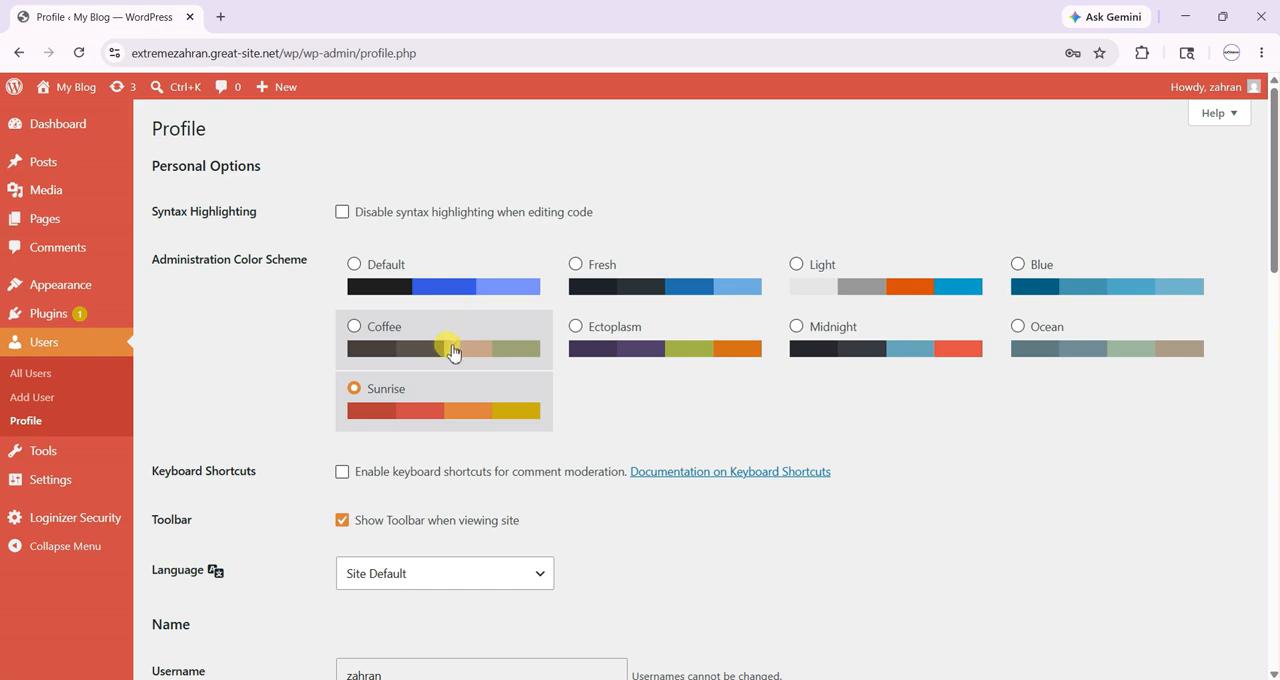
- Review the remaining profile settings, including language, name, contact info, profile picture, account management and application passwords
{"action": "scroll", "coordinate": [650, 465], "scroll_direction": "down", "scroll_amount": 5}
{"action": "scroll", "coordinate": [643, 478], "scroll_direction": "down", "scroll_amount": 8}
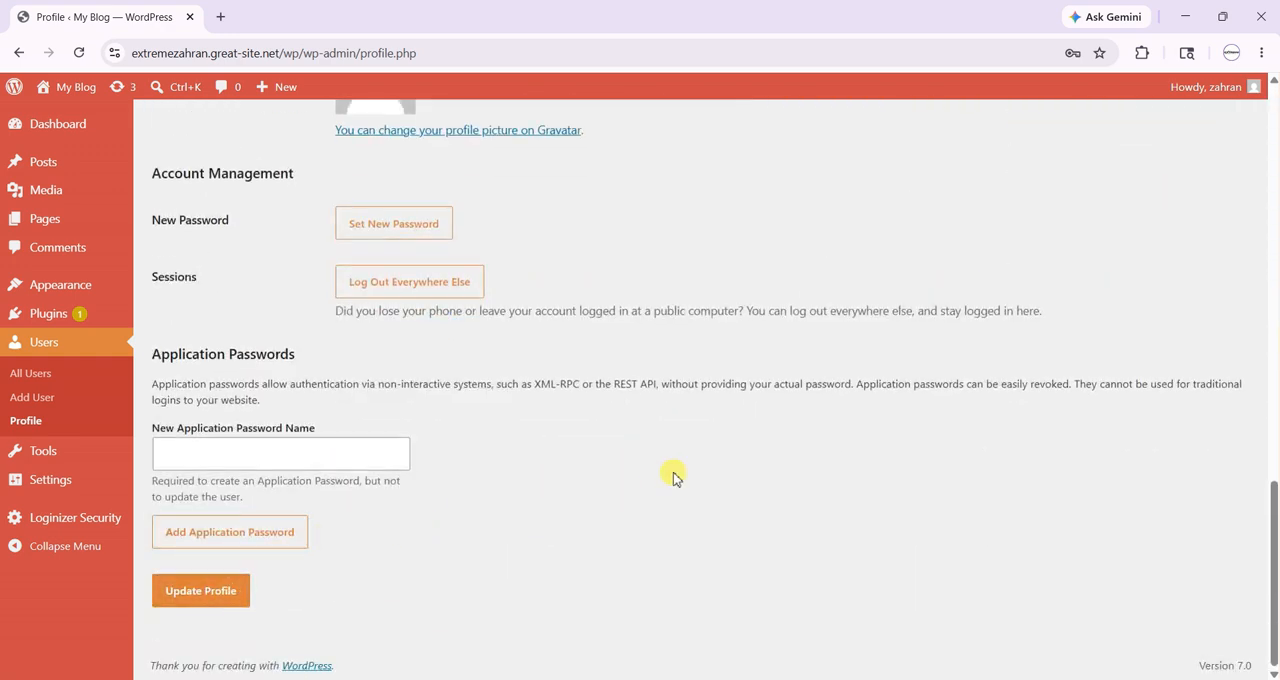
{"action": "scroll", "coordinate": [672, 475], "scroll_direction": "up", "scroll_amount": 10}
{"action": "scroll", "coordinate": [443, 434], "scroll_direction": "up", "scroll_amount": 2}
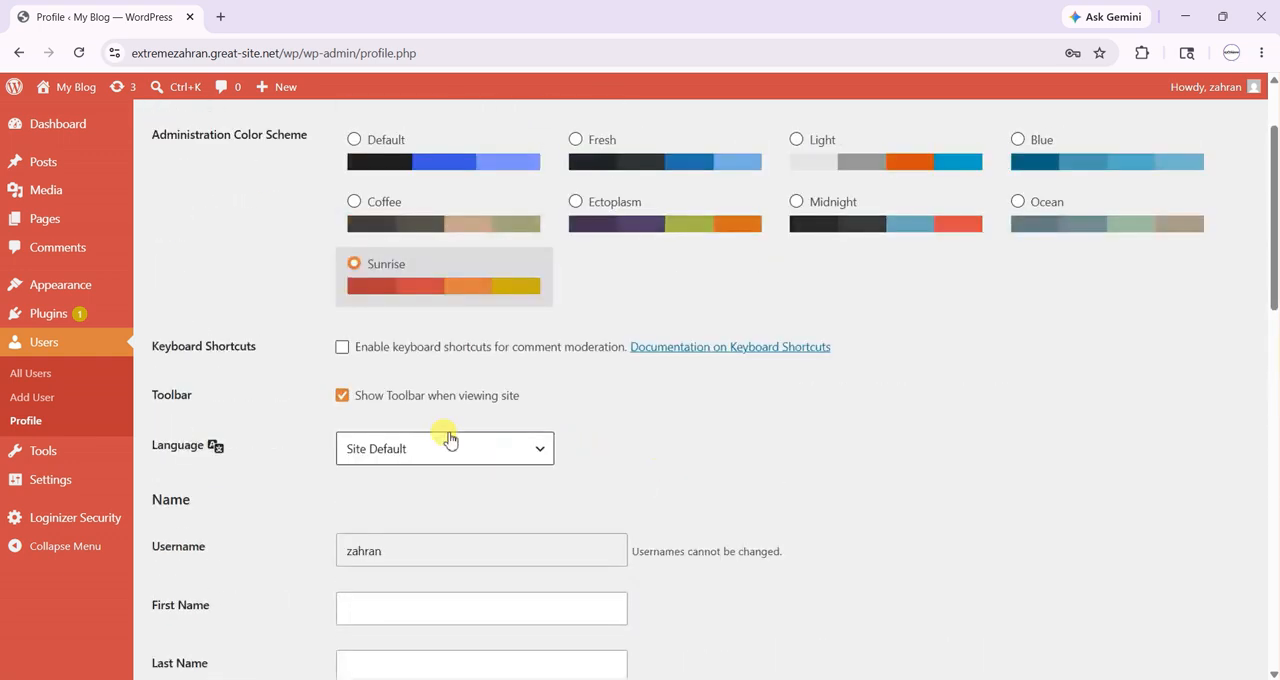
{"action": "scroll", "coordinate": [449, 437], "scroll_direction": "down", "scroll_amount": 9}
{"action": "scroll", "coordinate": [449, 436], "scroll_direction": "down", "scroll_amount": 2}
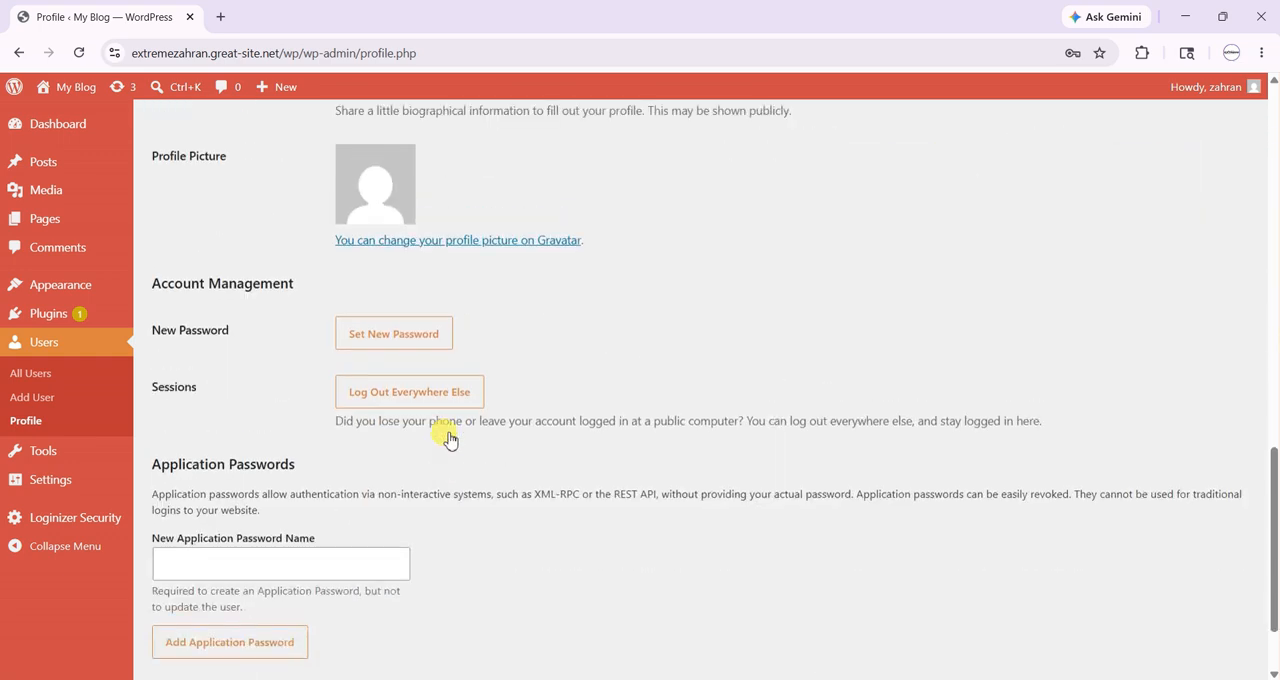
{"action": "scroll", "coordinate": [429, 397], "scroll_direction": "up", "scroll_amount": 6}
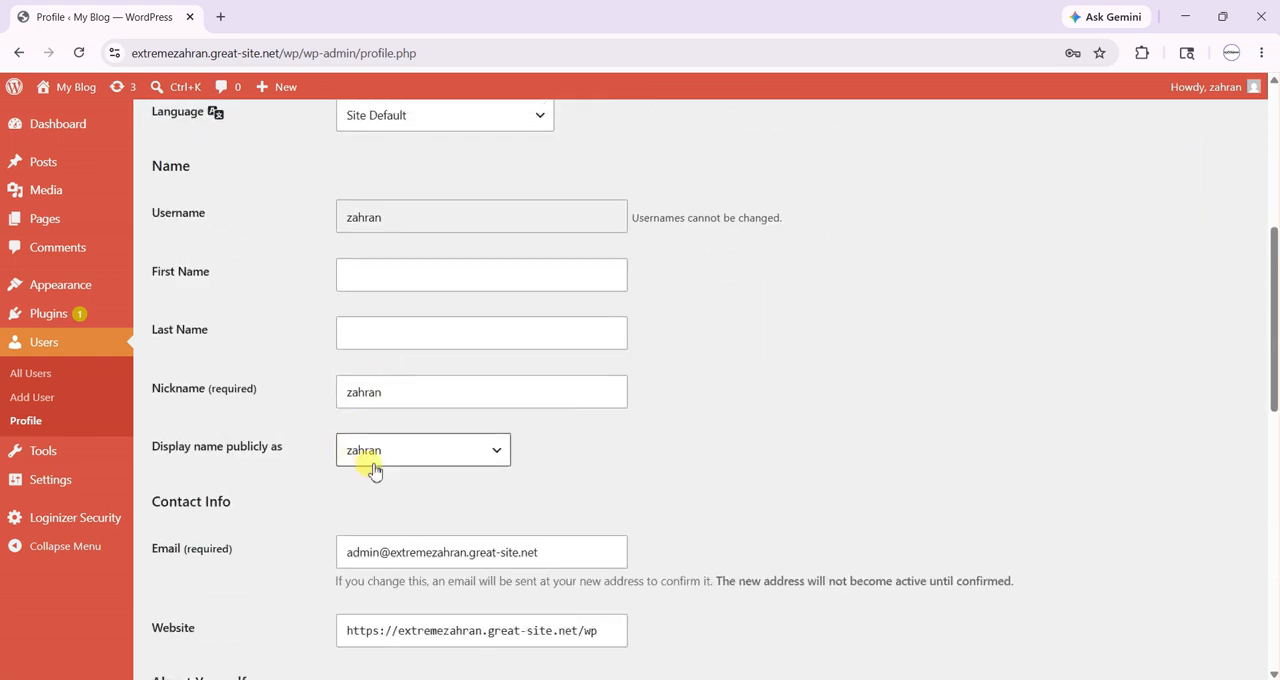
{"action": "scroll", "coordinate": [375, 400], "scroll_direction": "down", "scroll_amount": 9}
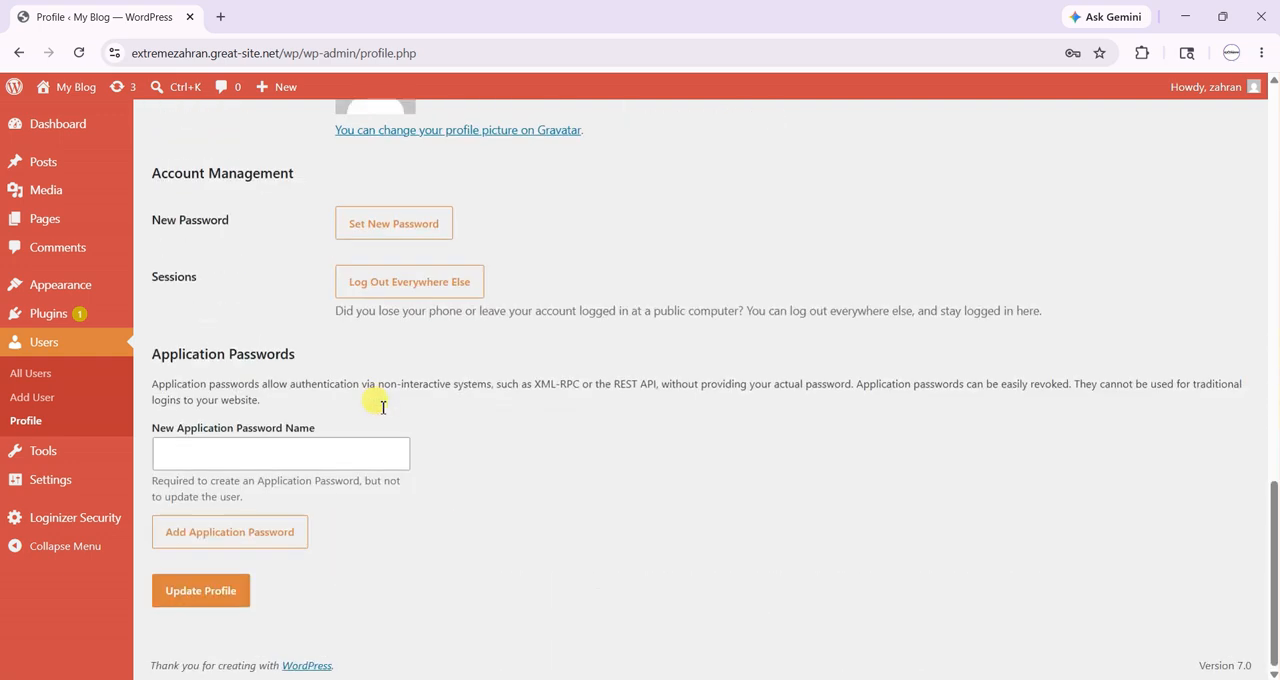
{"action": "scroll", "coordinate": [378, 398], "scroll_direction": "up", "scroll_amount": 2}
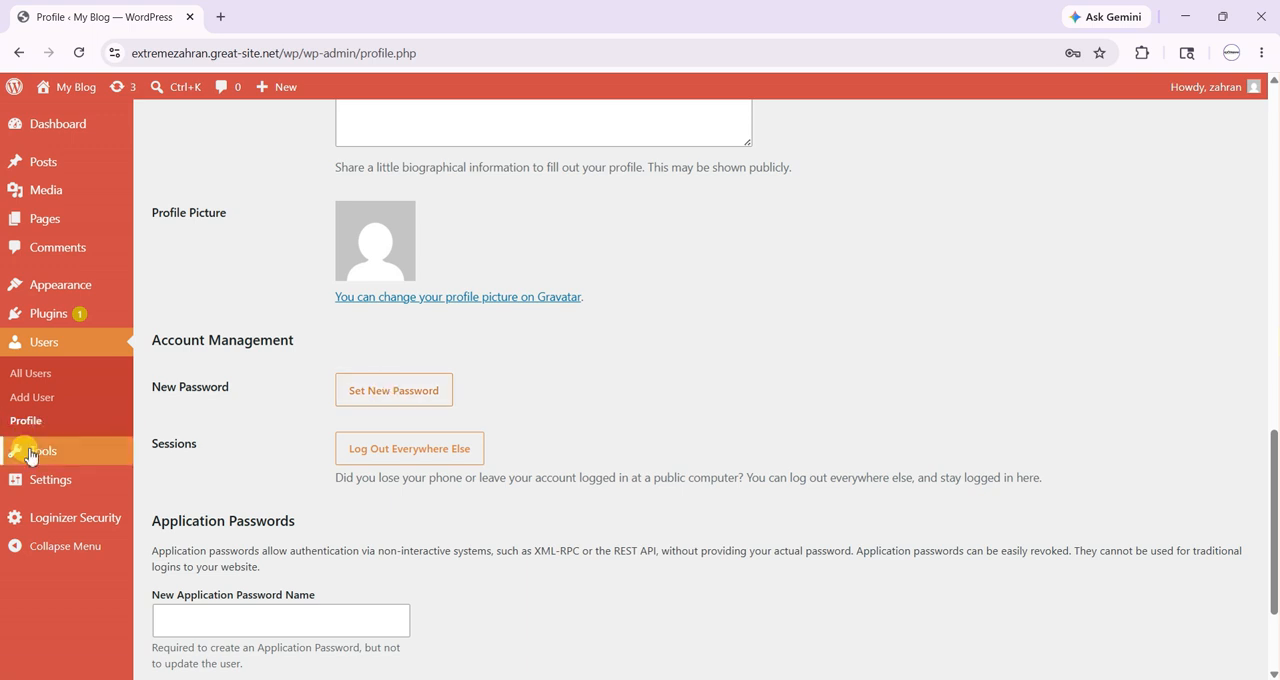
- Open the Site Health status page, inspect the details of the inactive plugins recommendation, and collapse it again
{"action": "mouse_move", "coordinate": [90, 452]}
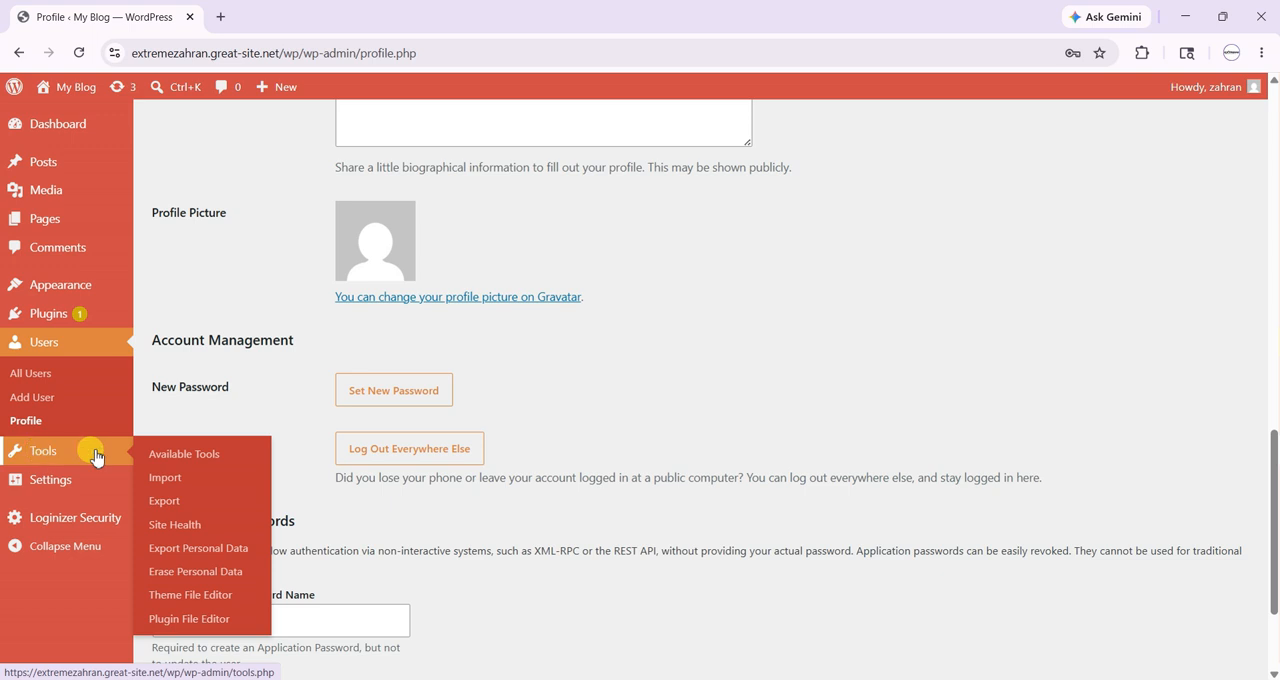
{"action": "left_click", "coordinate": [195, 530]}
{"action": "left_click", "coordinate": [720, 158]}
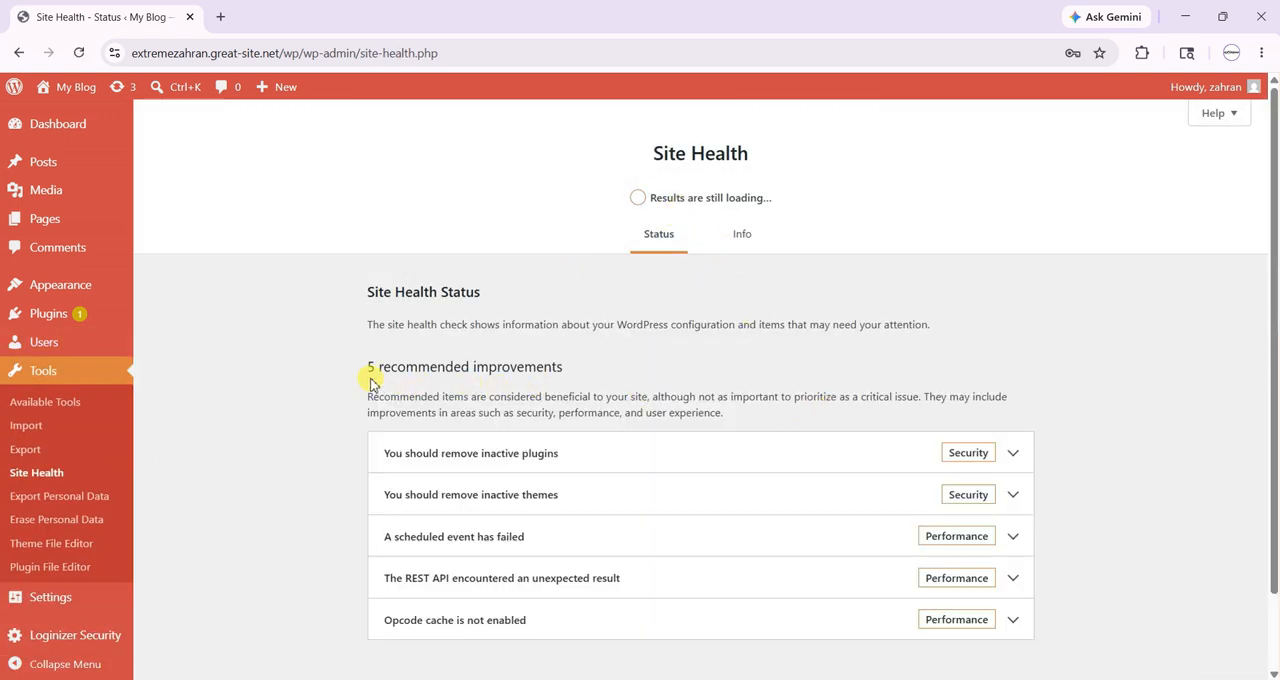
{"action": "left_click_drag", "start_coordinate": [357, 368], "coordinate": [628, 366]}
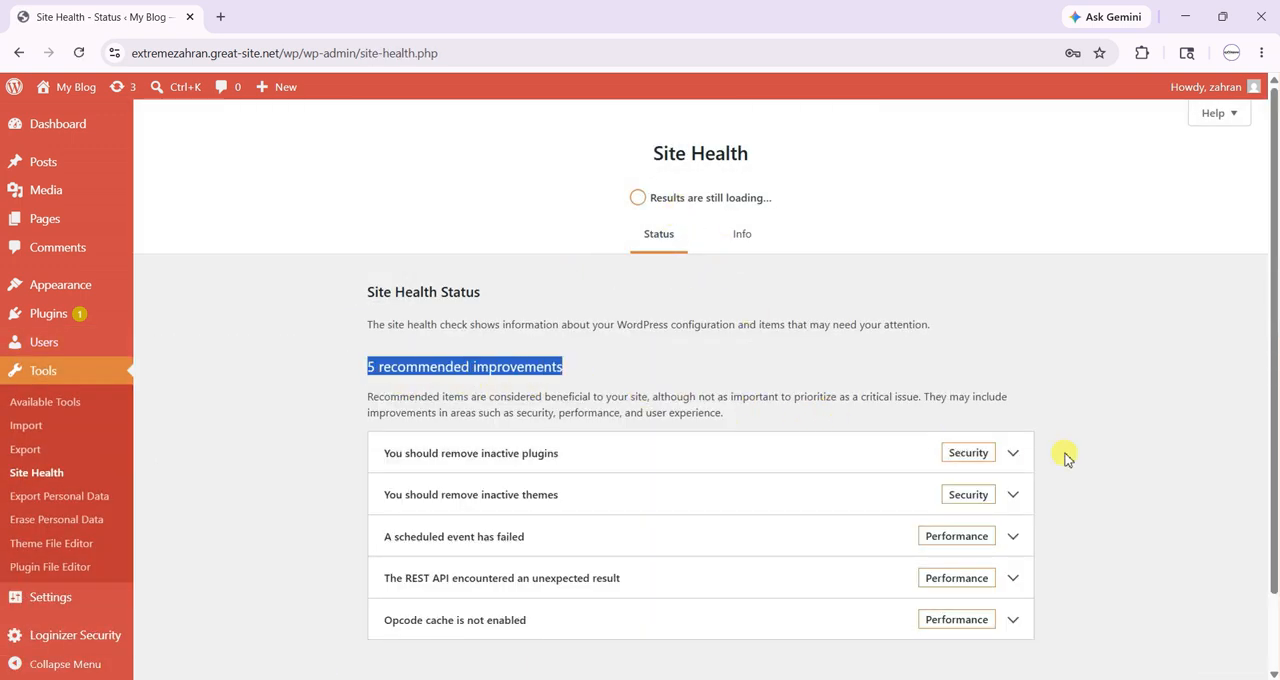
{"action": "left_click", "coordinate": [1014, 453]}
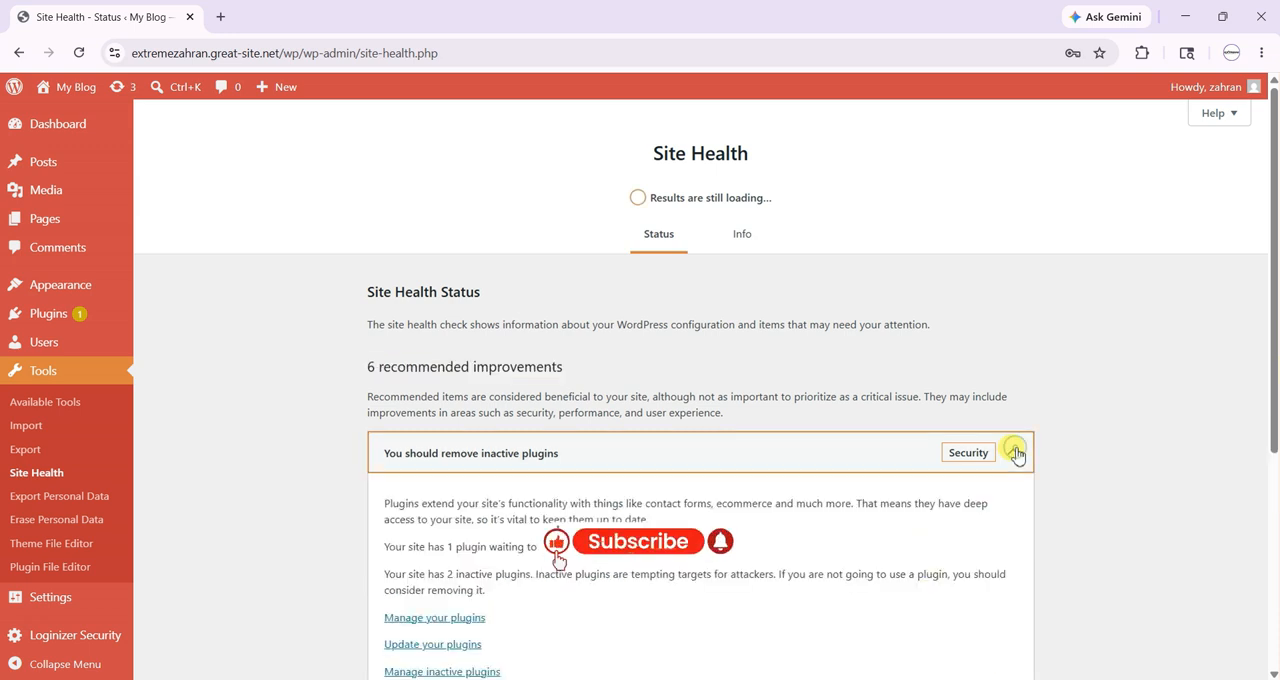
{"action": "left_click", "coordinate": [1014, 453]}
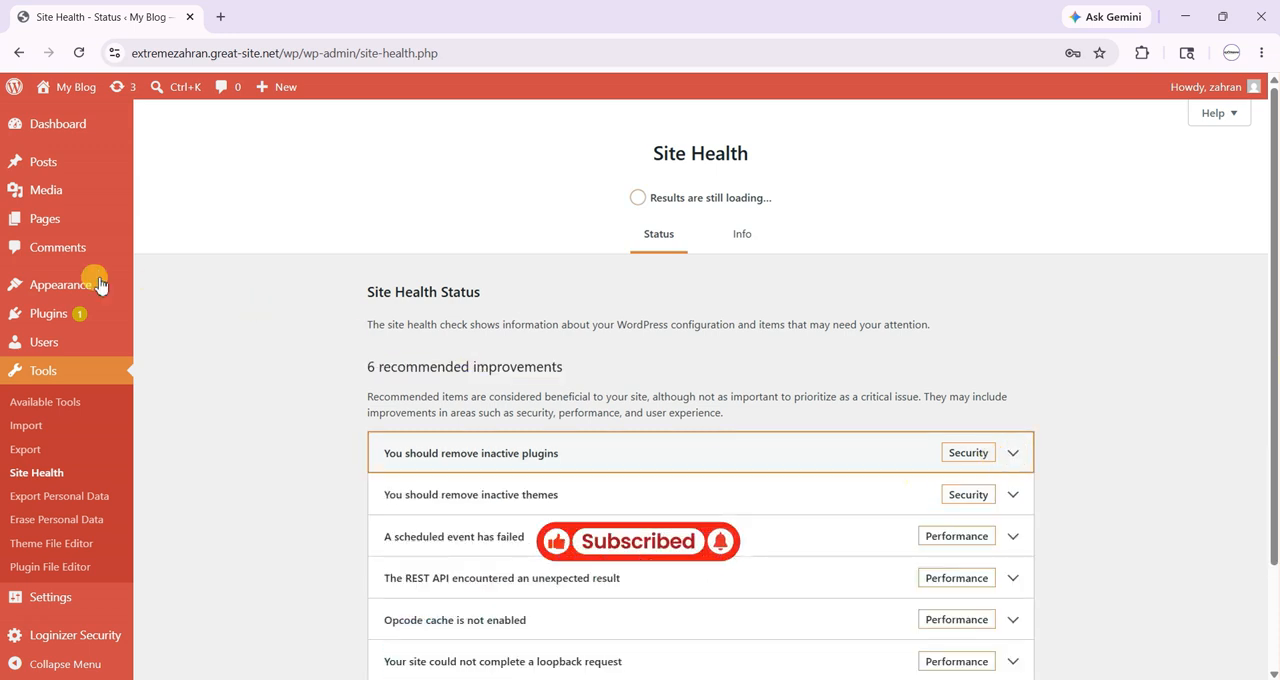
- Review the full list of recommended security and performance improvements on the Site Health status page
{"action": "mouse_move", "coordinate": [70, 292]}
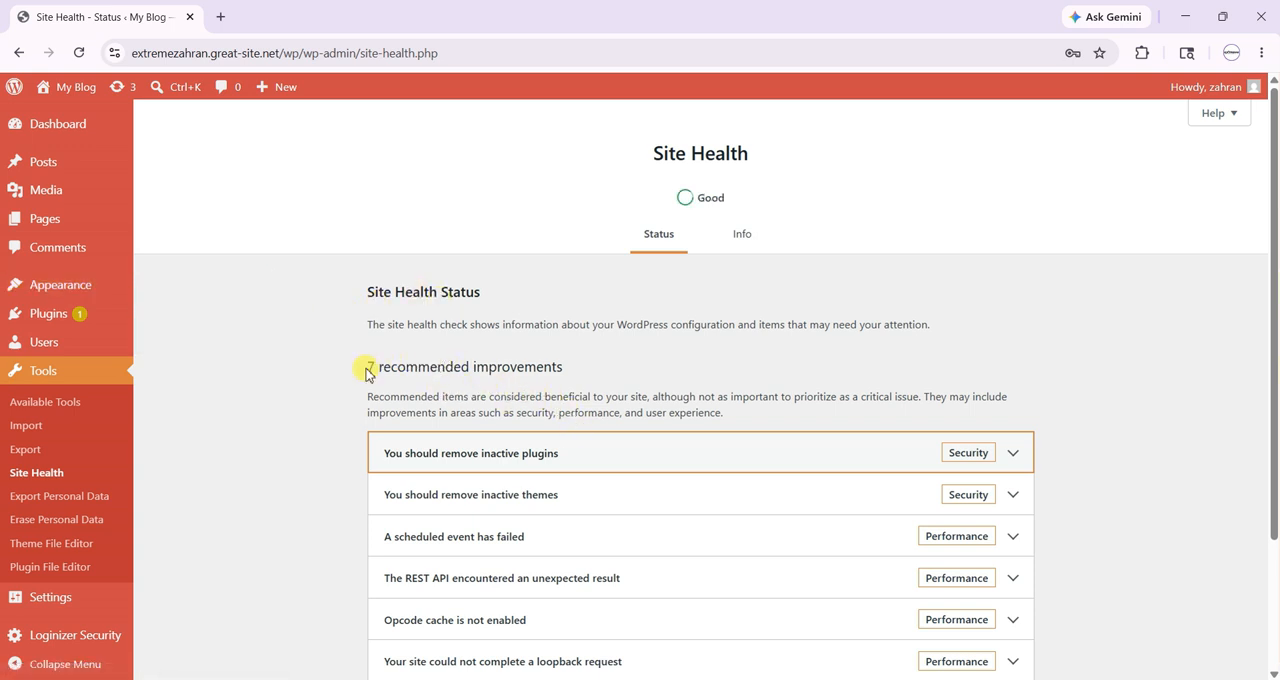
{"action": "left_click_drag", "start_coordinate": [368, 372], "coordinate": [621, 376]}
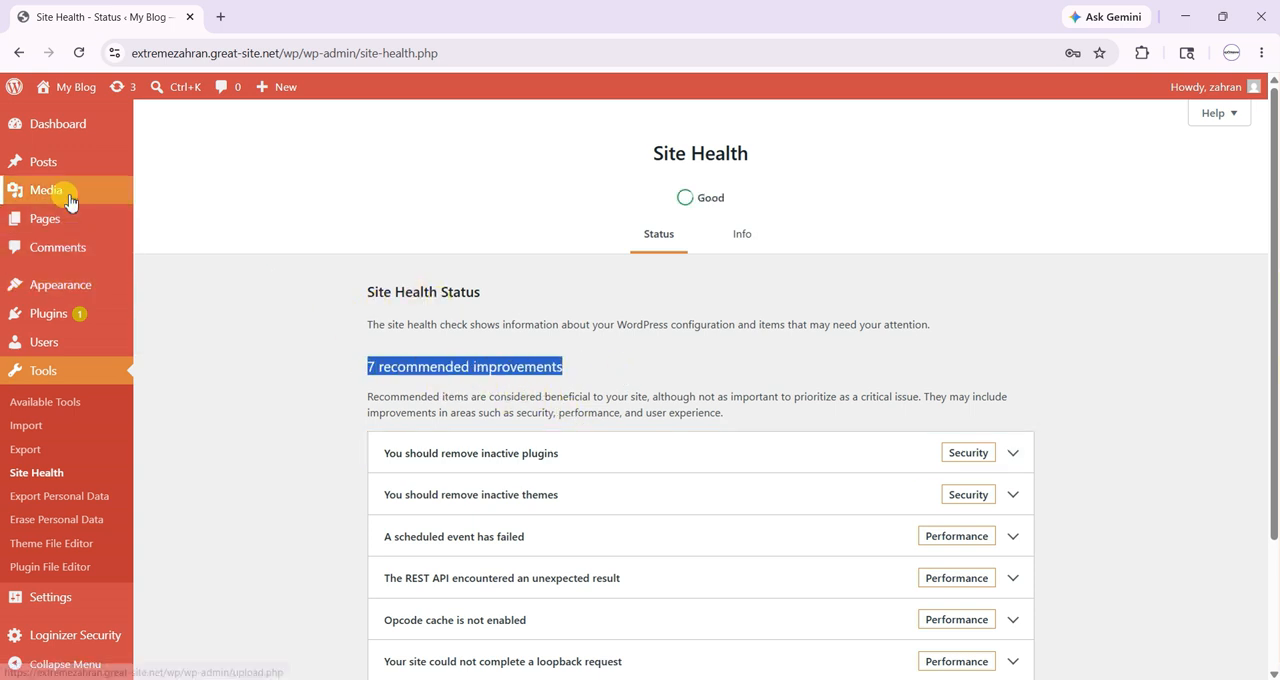
{"action": "left_click", "coordinate": [524, 326]}
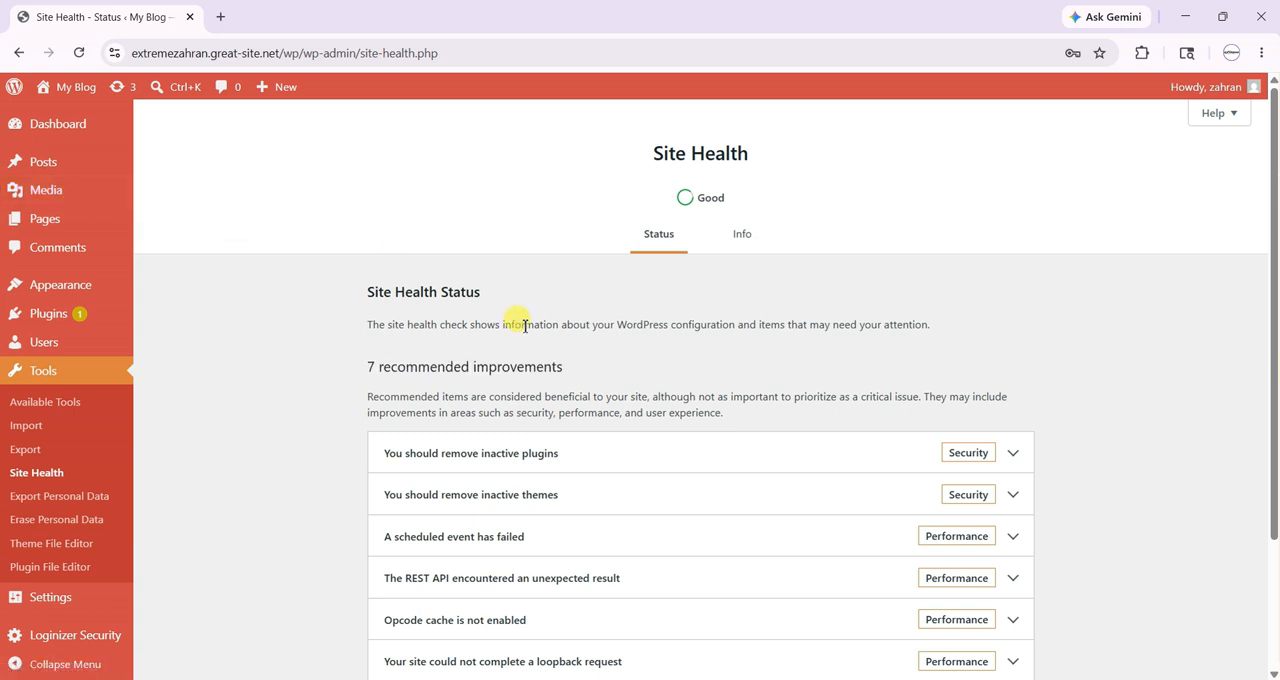
{"action": "scroll", "coordinate": [524, 326], "scroll_direction": "down", "scroll_amount": 1}
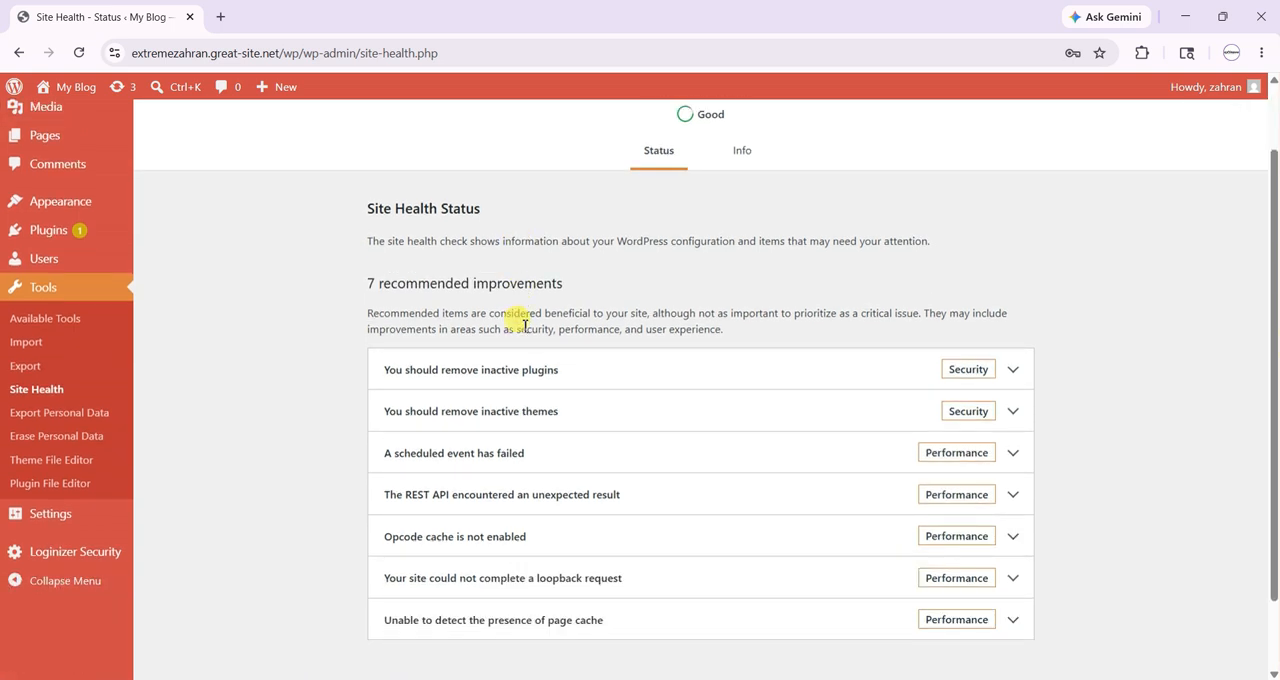
- Open the general settings and enter "Prolancer" as the site title and "Freelancing MarketPlace" as the tagline
{"action": "mouse_move", "coordinate": [70, 510]}
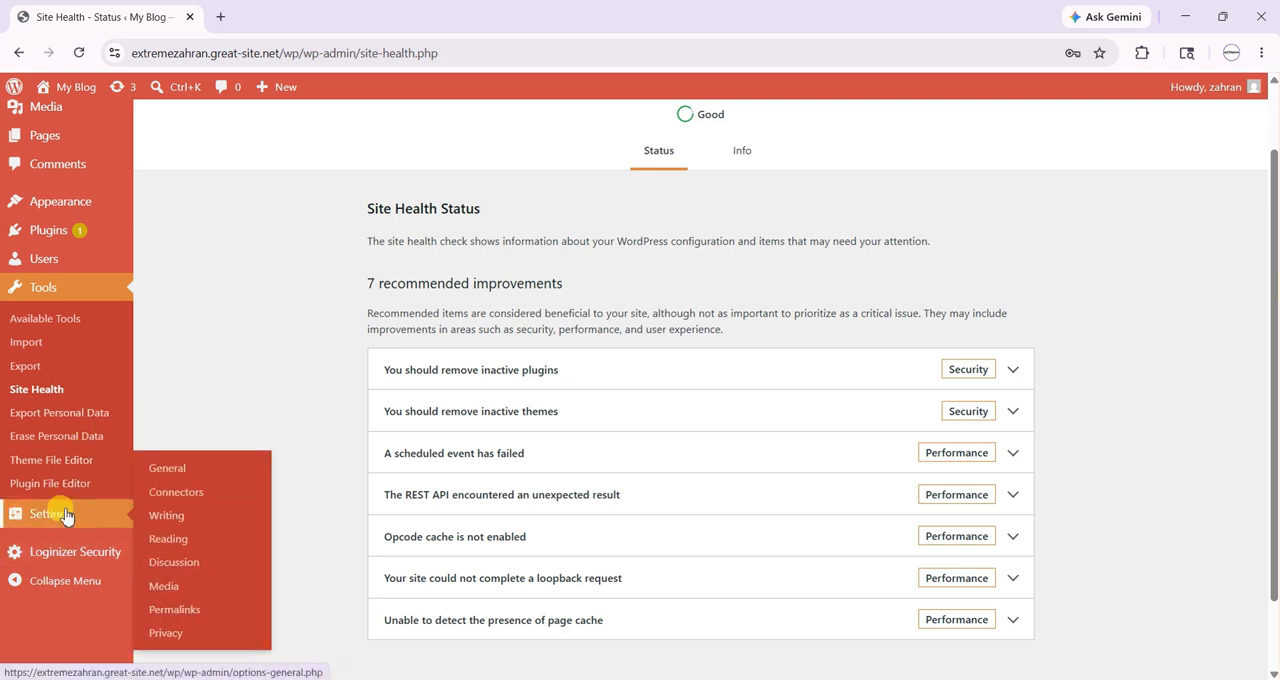
{"action": "left_click", "coordinate": [163, 476]}
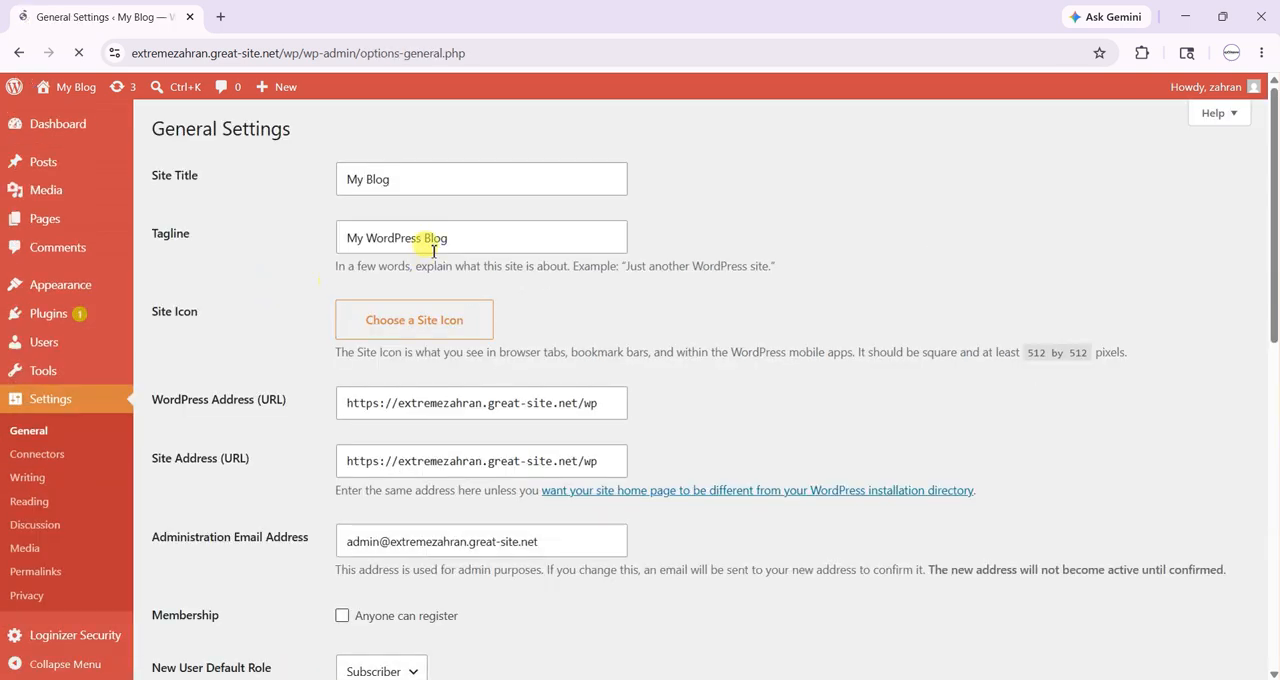
{"action": "triple_click", "coordinate": [421, 187]}
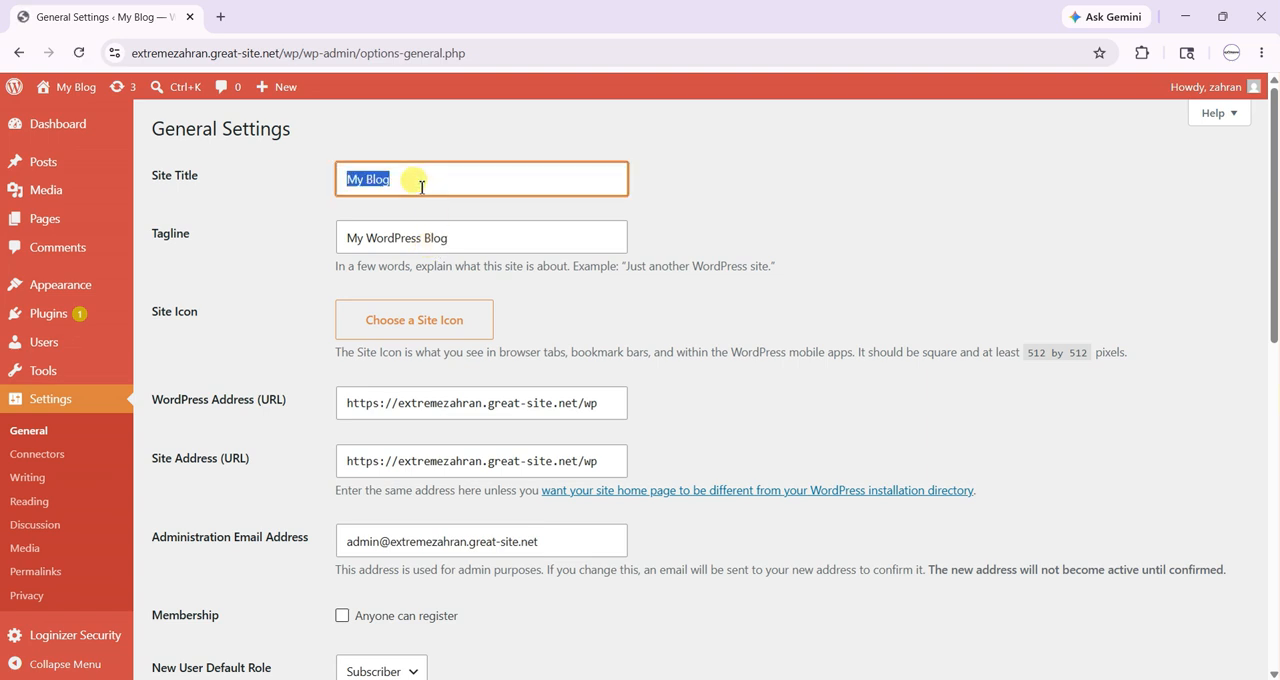
{"action": "type", "text": "Prolancer"}
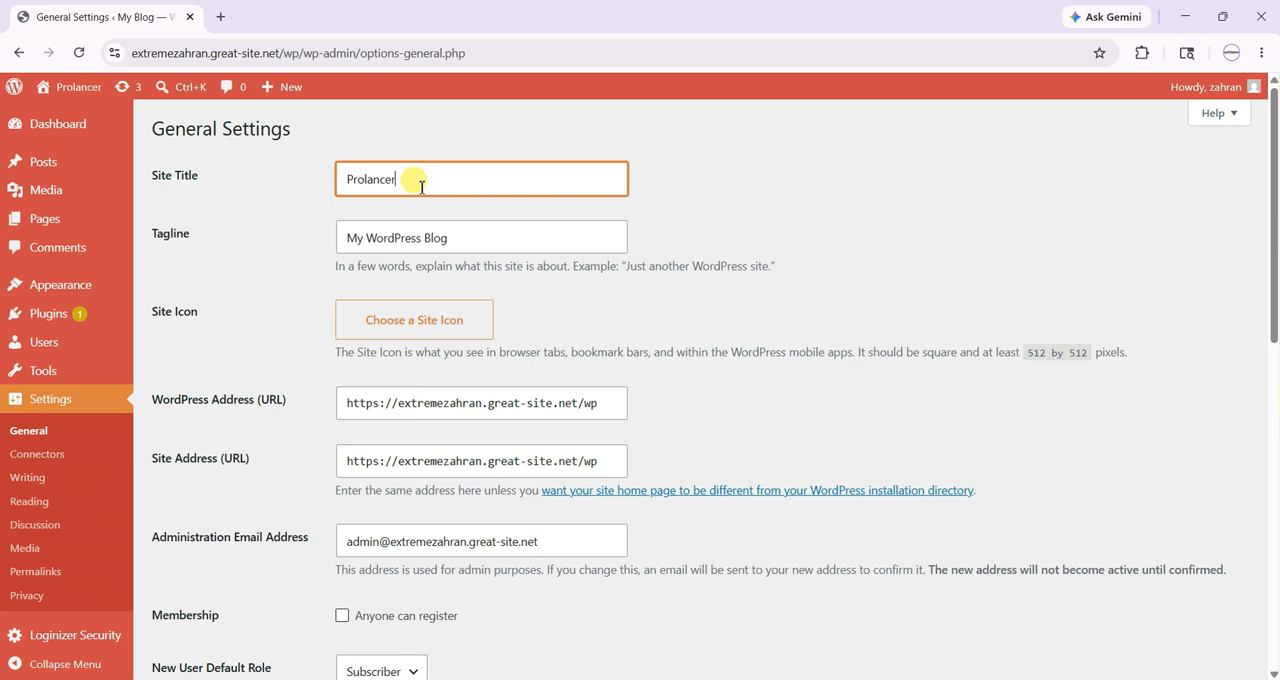
{"action": "key", "text": "Tab"}
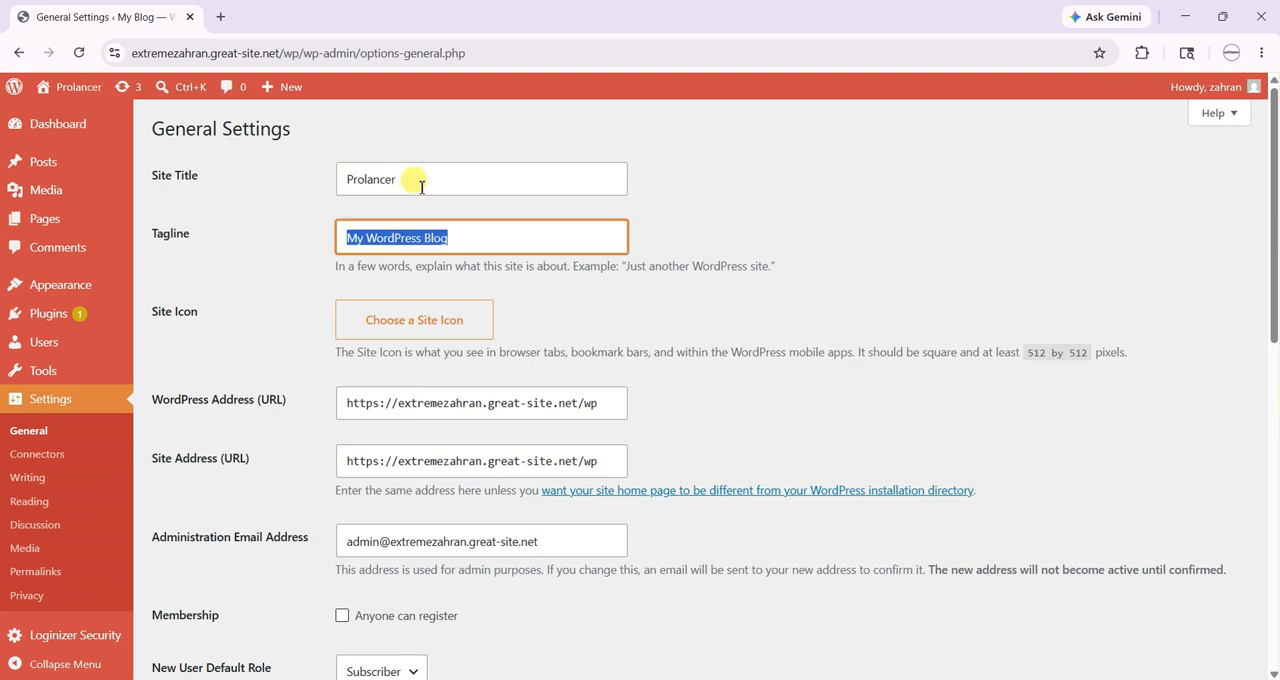
{"action": "type", "text": "Freelancing MarketPlace"}
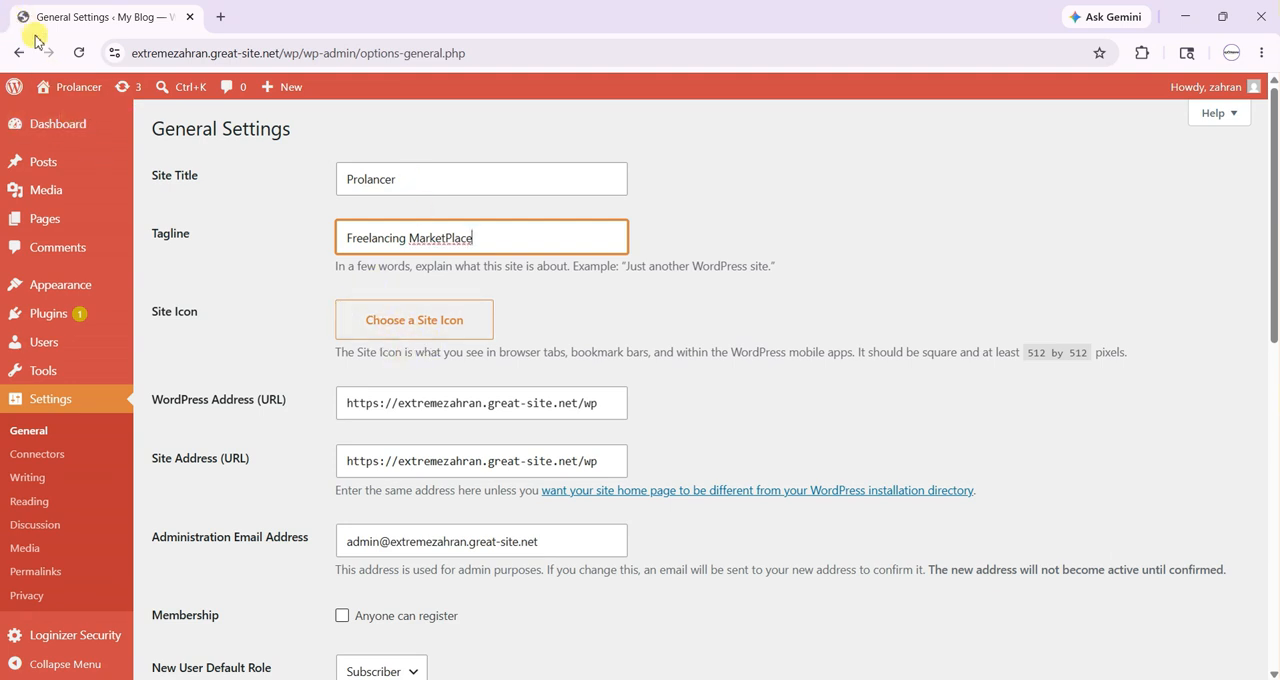
- Review the site language, timezone, date format, time format and week start options in the general settings
{"action": "scroll", "coordinate": [558, 487], "scroll_direction": "down", "scroll_amount": 3}
{"action": "scroll", "coordinate": [558, 487], "scroll_direction": "down", "scroll_amount": 4}
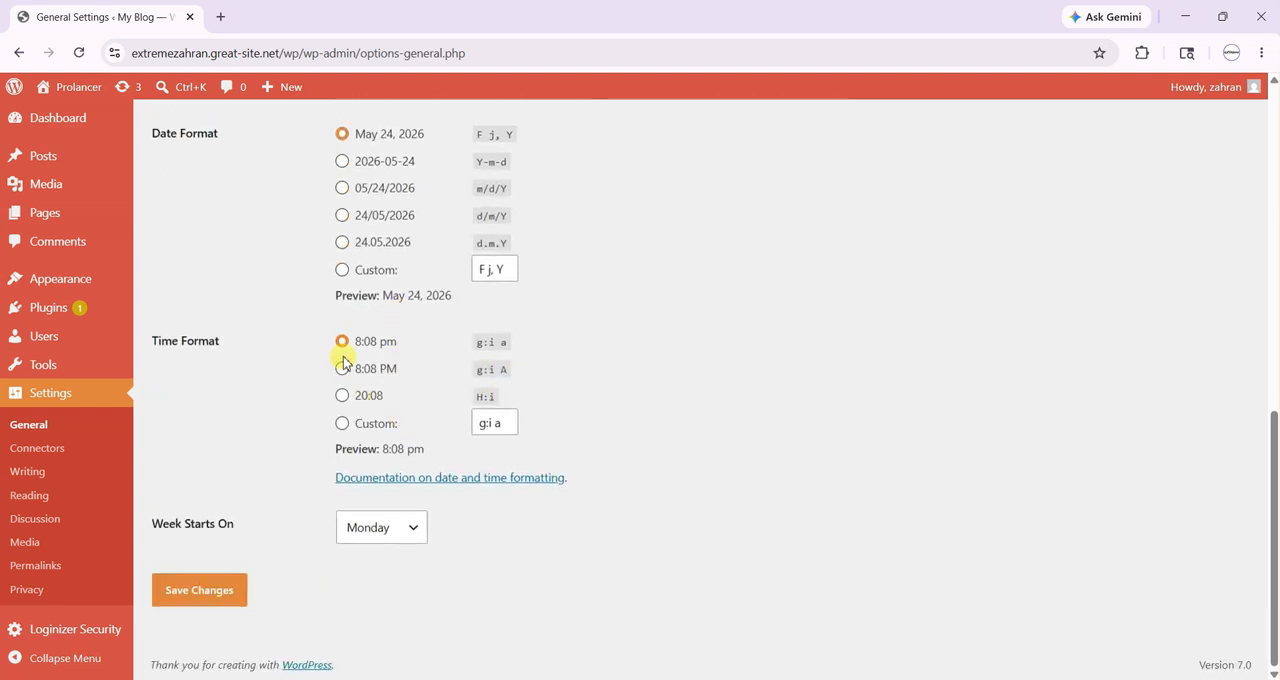
{"action": "scroll", "coordinate": [343, 362], "scroll_direction": "up", "scroll_amount": 2}
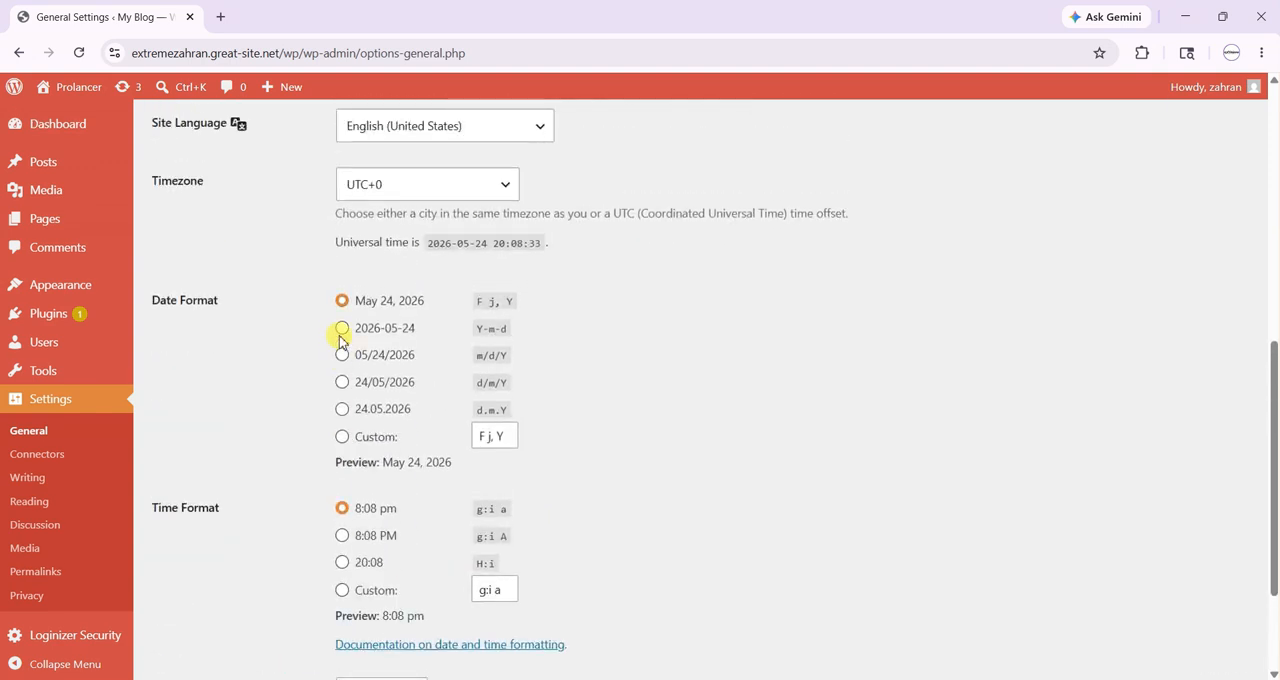
{"action": "scroll", "coordinate": [332, 390], "scroll_direction": "down", "scroll_amount": 1}
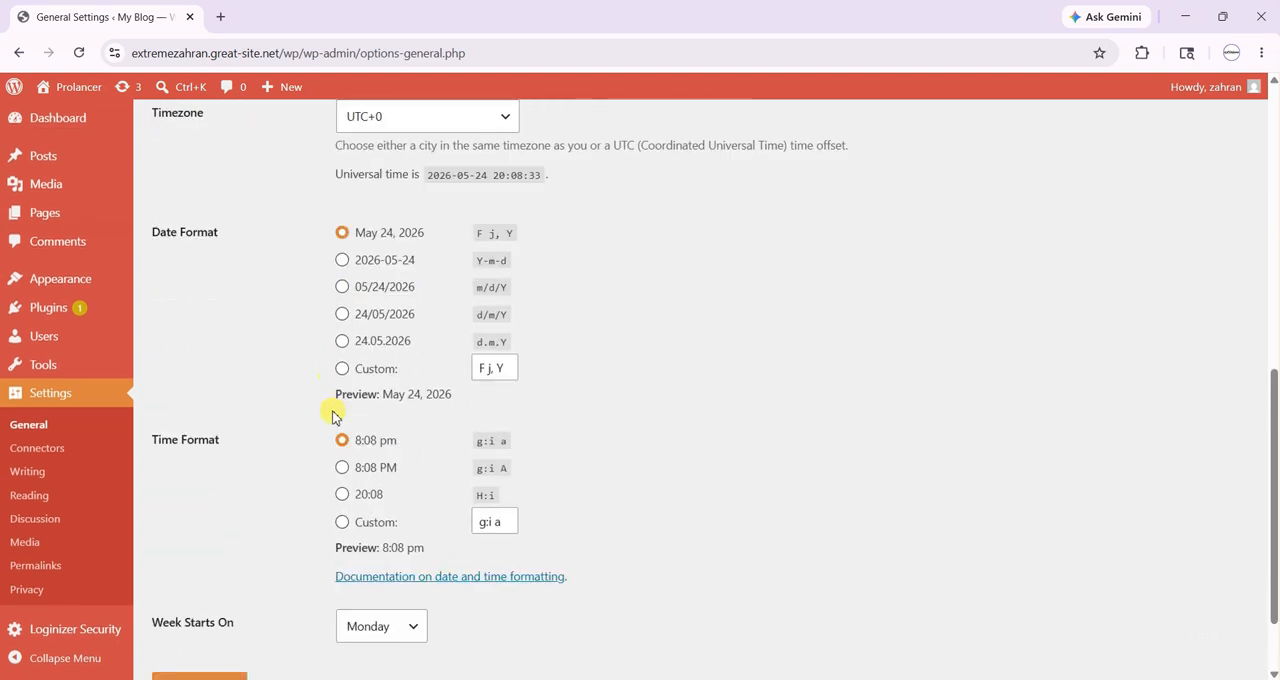
- Open the permalink settings, choose the Post name structure, and highlight the sample-post ending of its example URL
{"action": "left_click", "coordinate": [63, 570]}
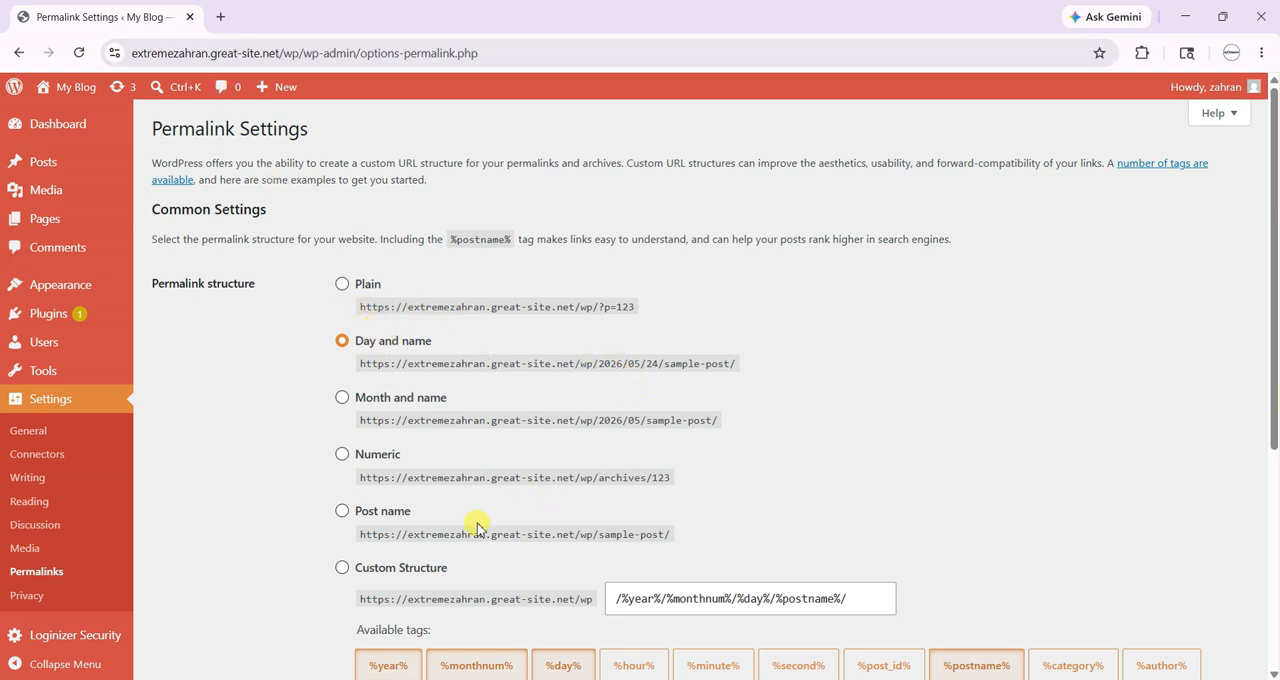
{"action": "left_click", "coordinate": [342, 512]}
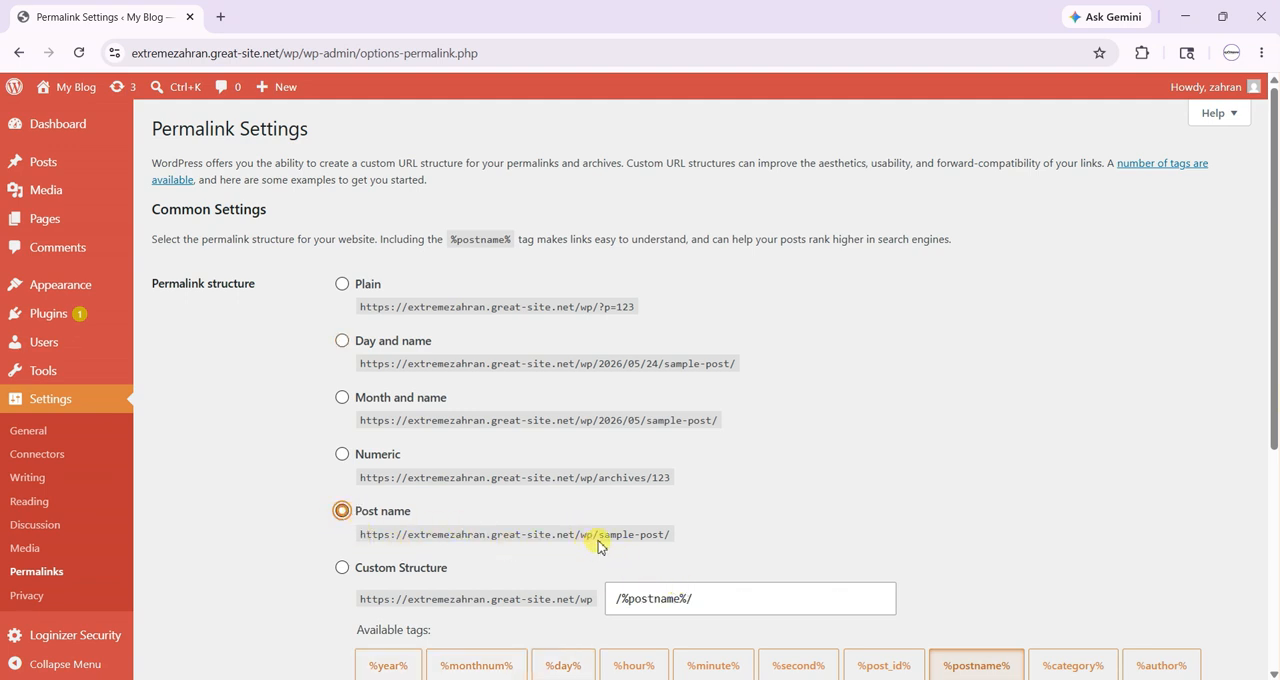
{"action": "left_click_drag", "start_coordinate": [600, 537], "coordinate": [664, 536]}
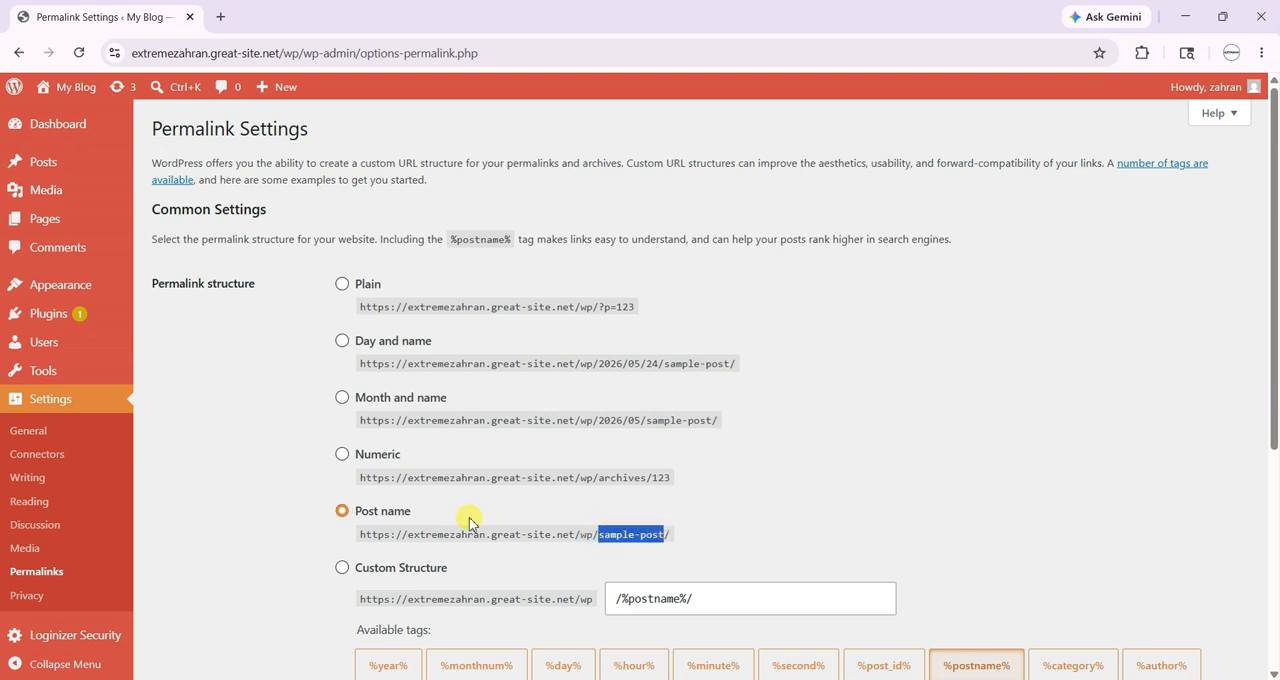
{"action": "left_click_drag", "start_coordinate": [410, 537], "coordinate": [673, 543]}
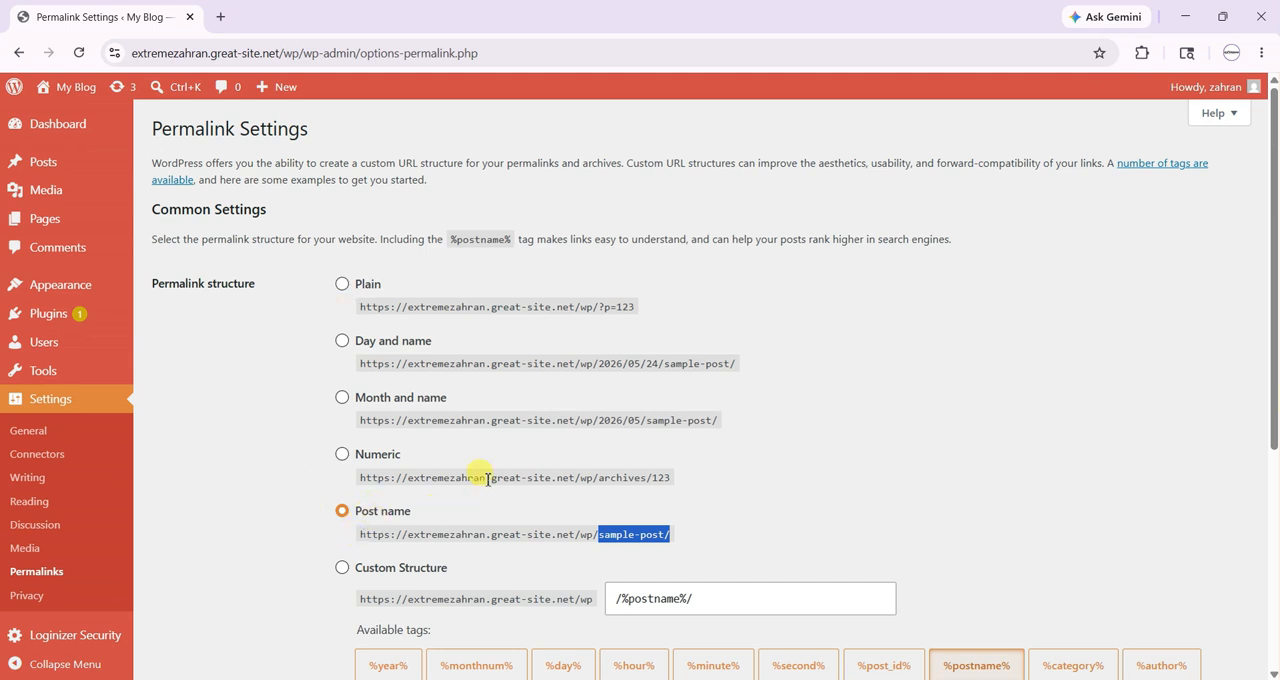
{"action": "left_click", "coordinate": [655, 480]}
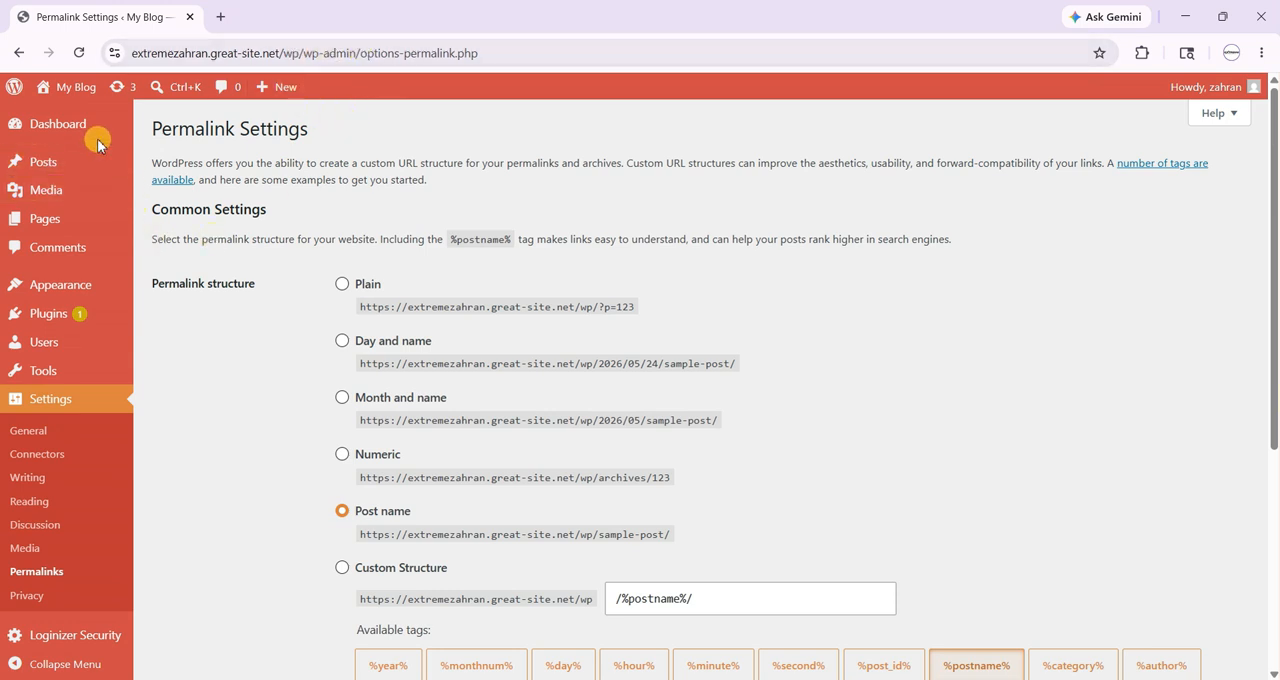
- Open the pages list, media library and posts list in turn to compare the endings of their admin URLs
{"action": "mouse_move", "coordinate": [68, 230]}
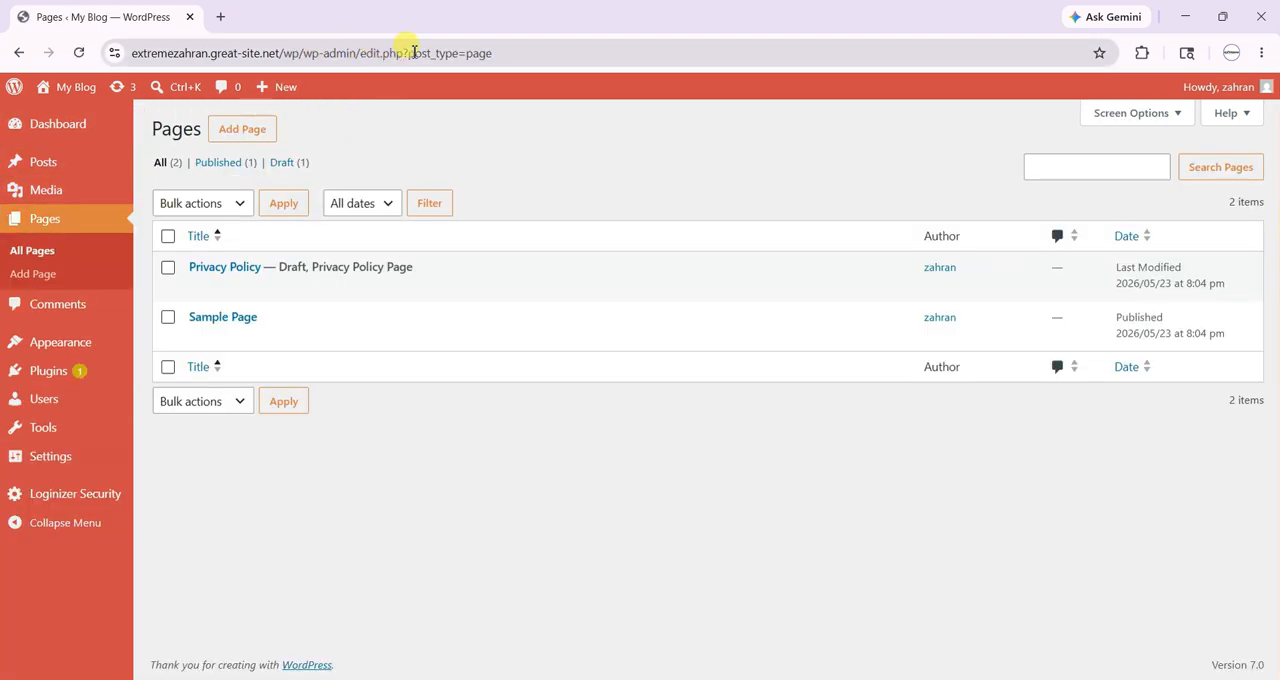
{"action": "left_click", "coordinate": [425, 53]}
{"action": "left_click_drag", "start_coordinate": [472, 53], "coordinate": [532, 53]}
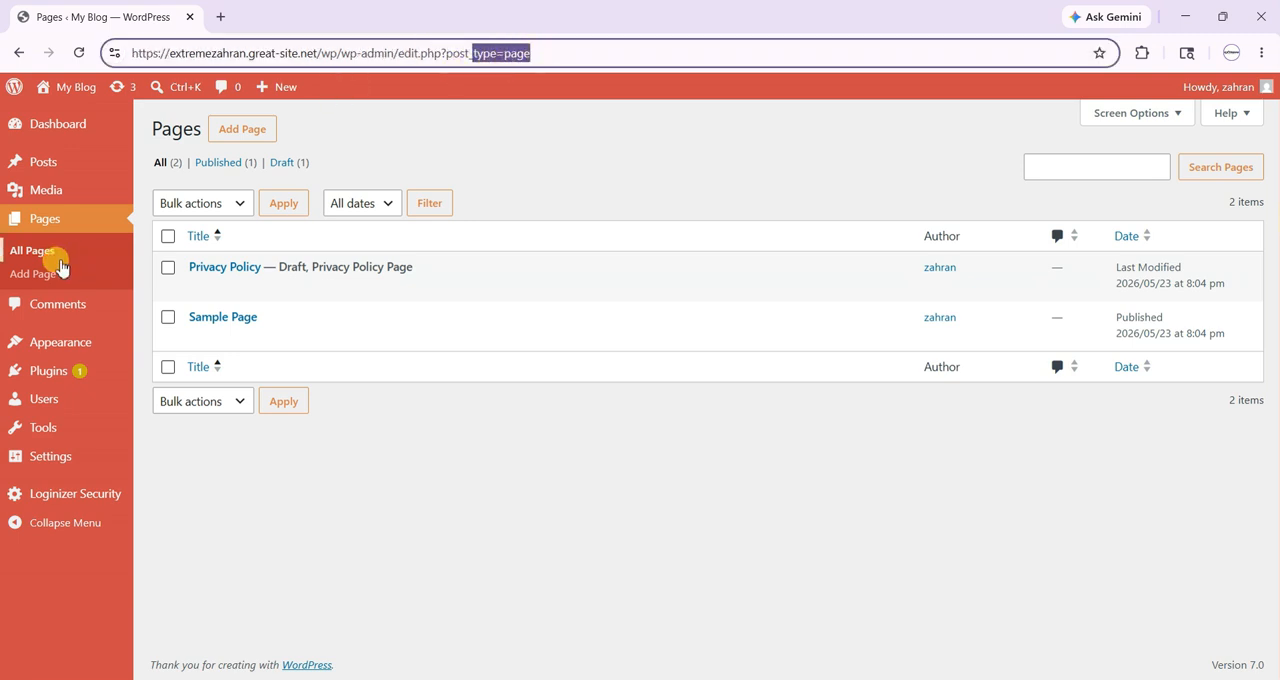
{"action": "left_click", "coordinate": [61, 196]}
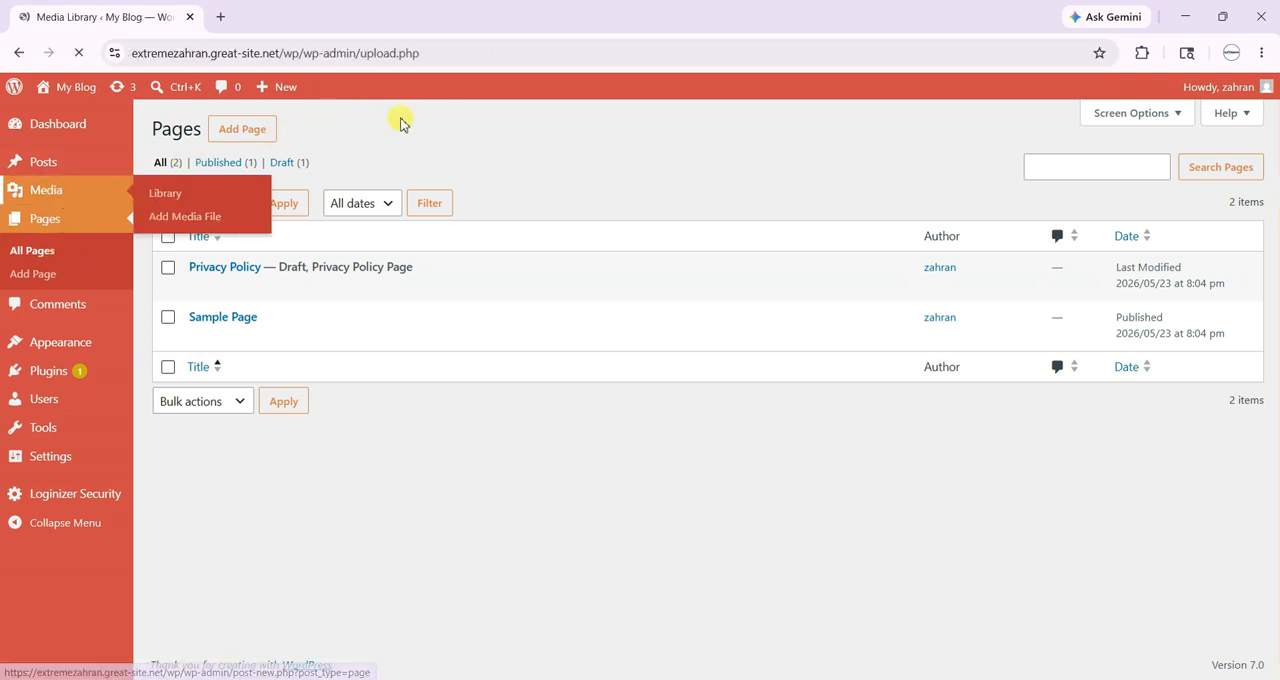
{"action": "left_click_drag", "start_coordinate": [358, 55], "coordinate": [509, 46]}
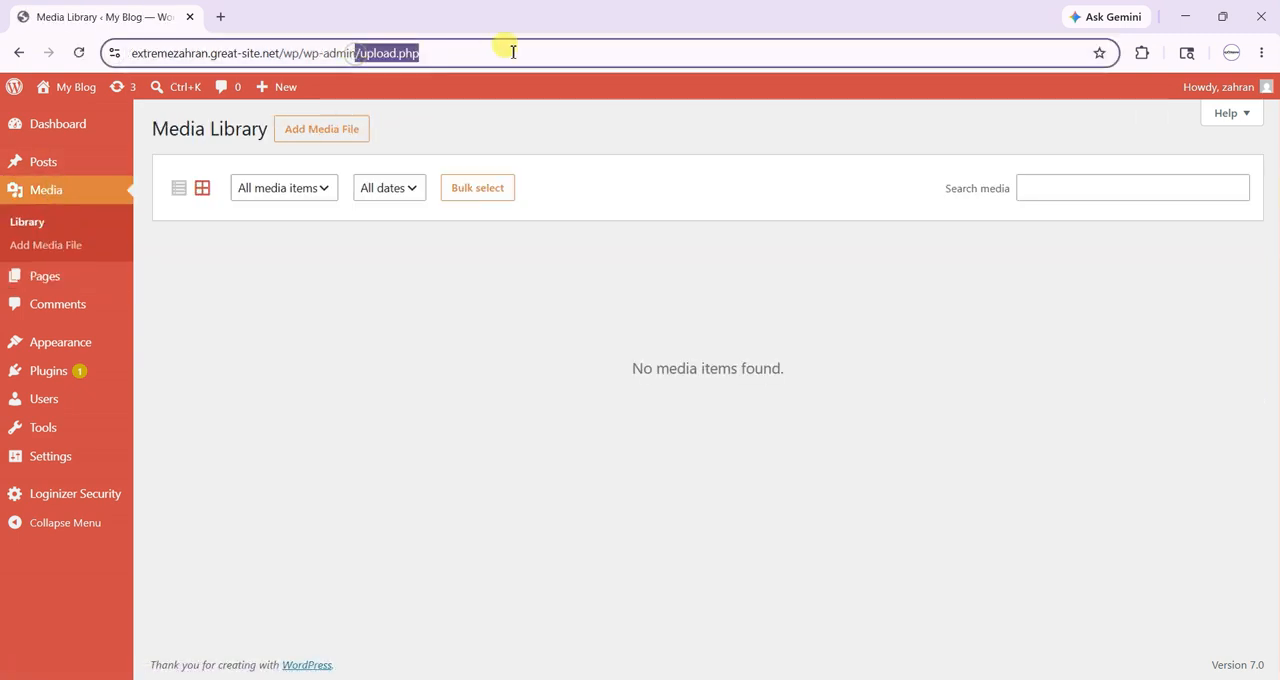
{"action": "left_click", "coordinate": [78, 166]}
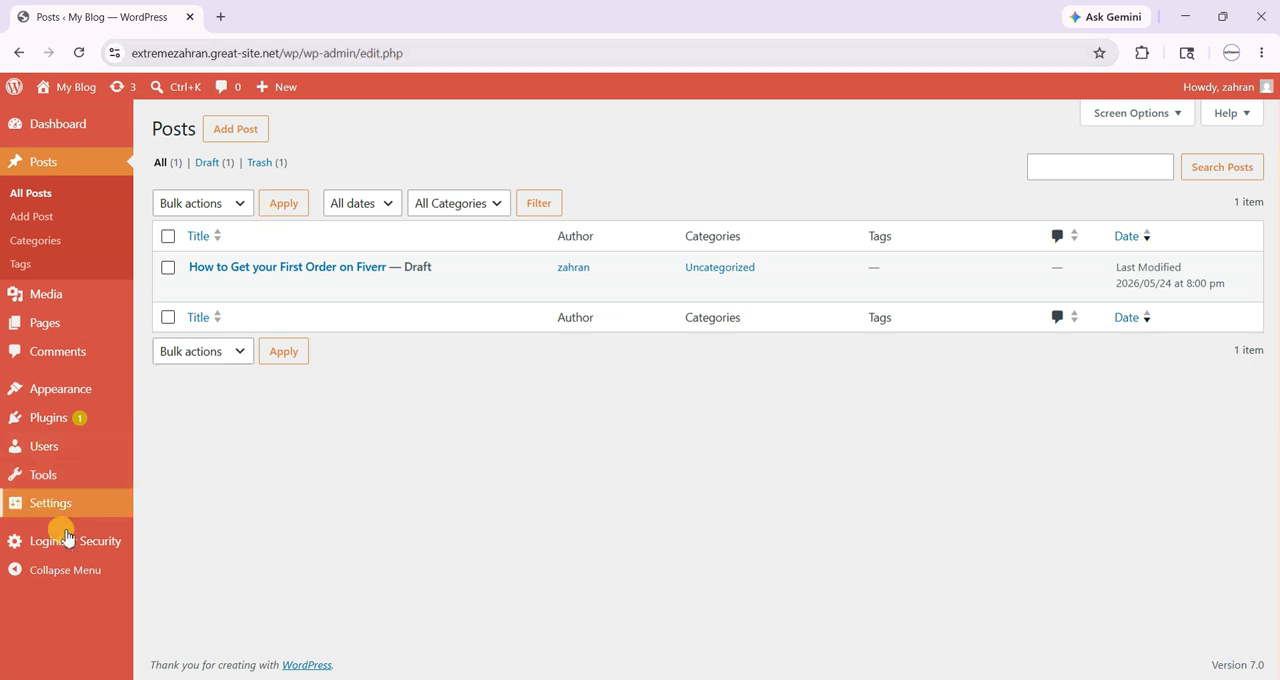
- Highlight the title of the draft post "How to Get your First Order on Fiverr" in the posts list and clear the selection
{"action": "mouse_move", "coordinate": [72, 541]}
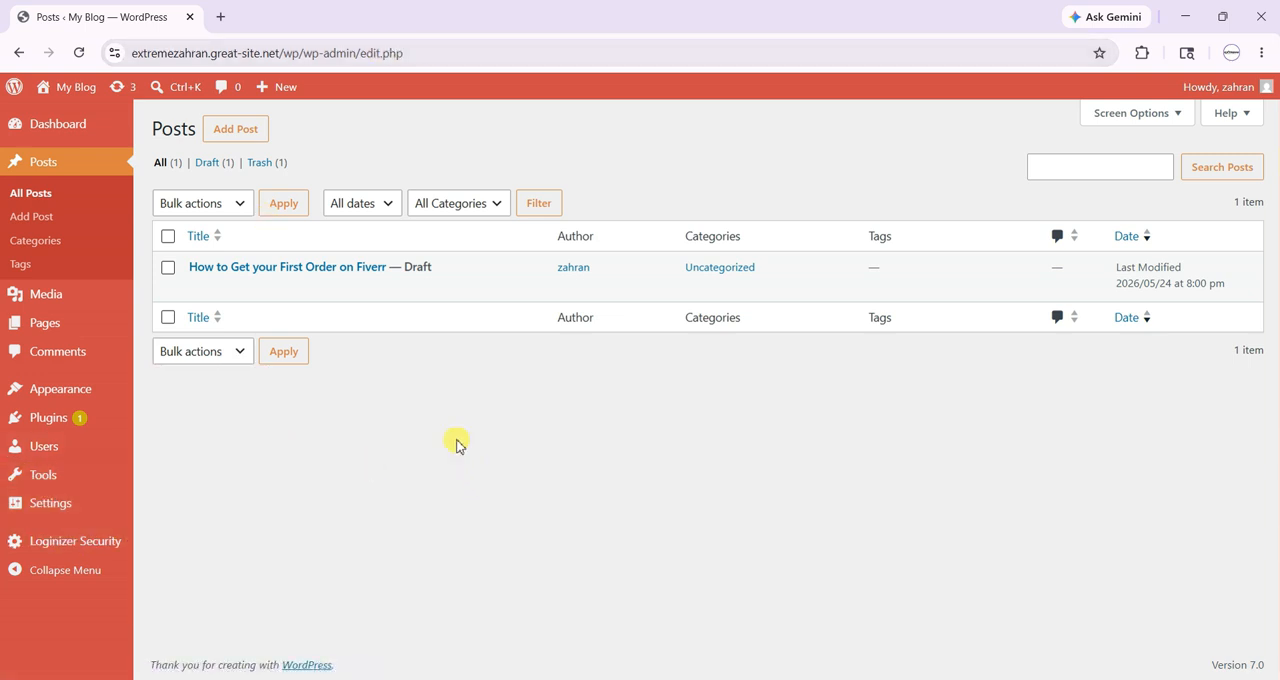
{"action": "left_click_drag", "start_coordinate": [178, 266], "coordinate": [386, 264]}
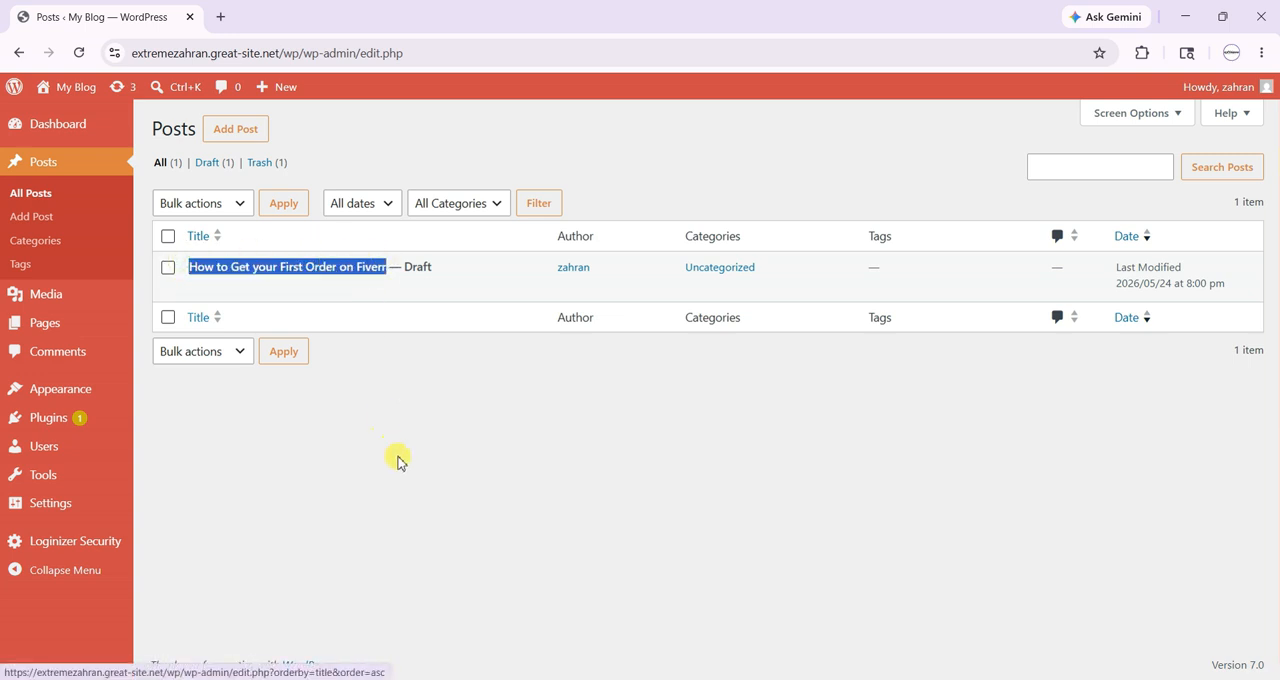
{"action": "left_click", "coordinate": [397, 460]}
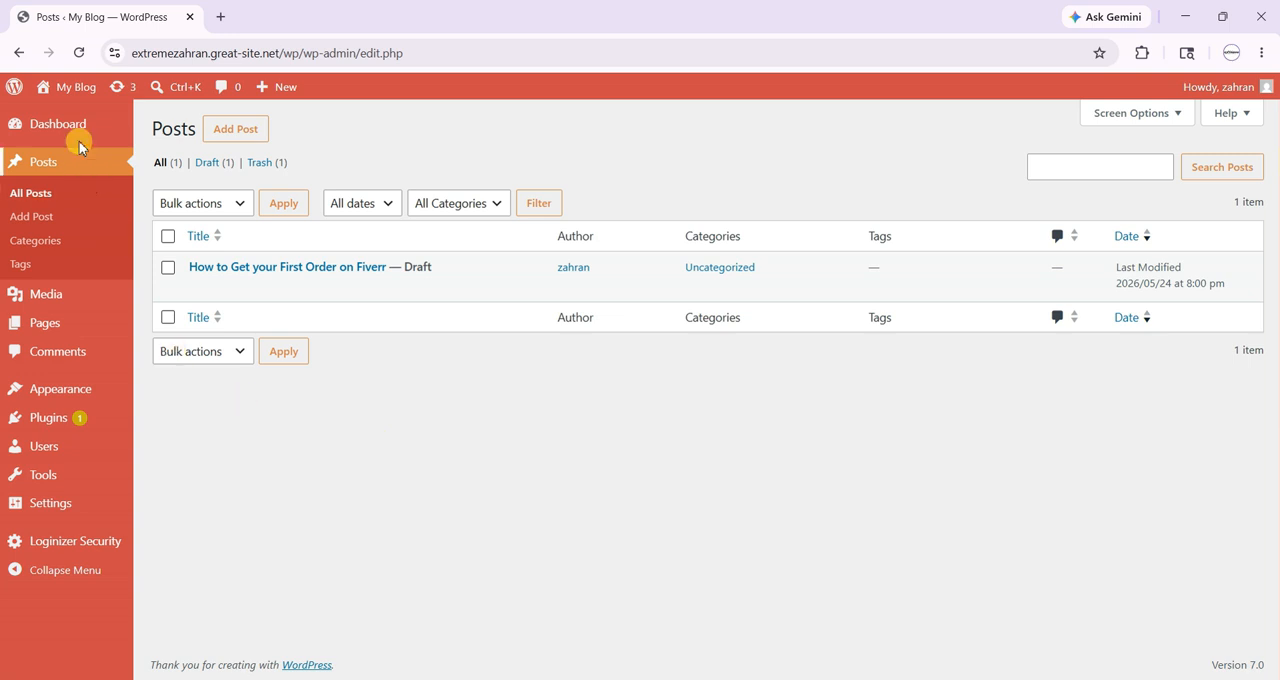
- Return to the dashboard home and look over the options available for tools and posts
{"action": "mouse_move", "coordinate": [80, 133]}
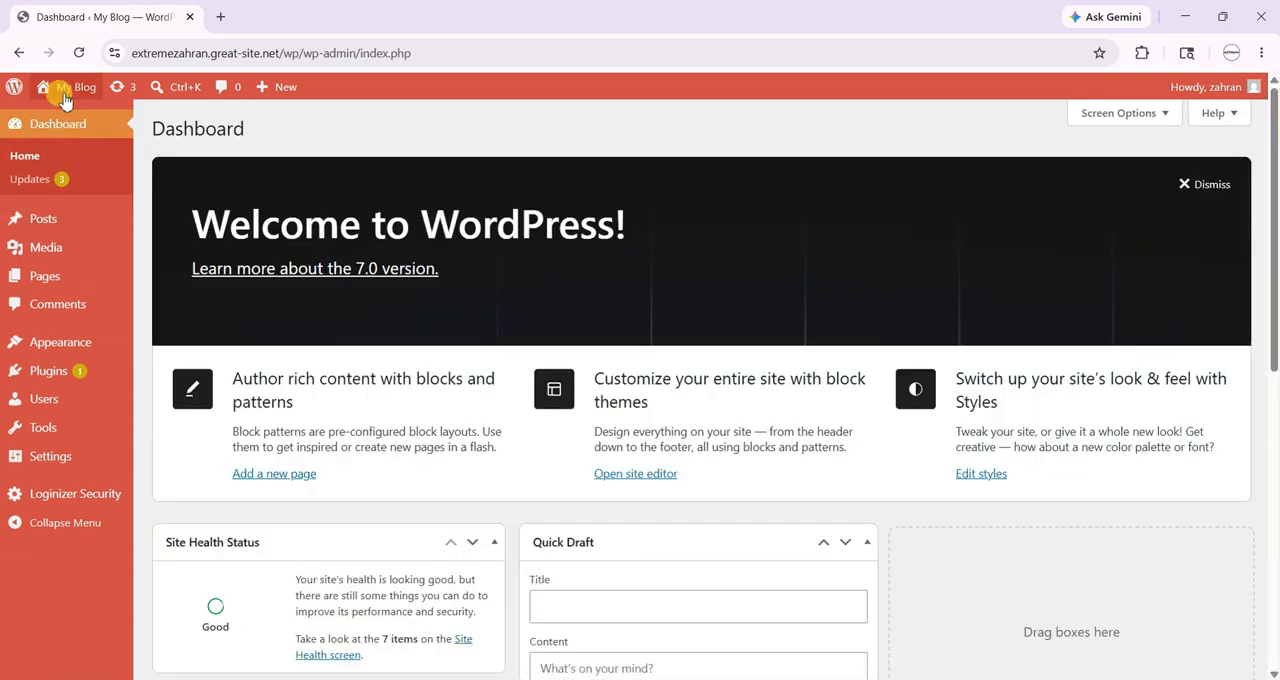
{"action": "mouse_move", "coordinate": [61, 372]}
{"action": "mouse_move", "coordinate": [61, 437]}
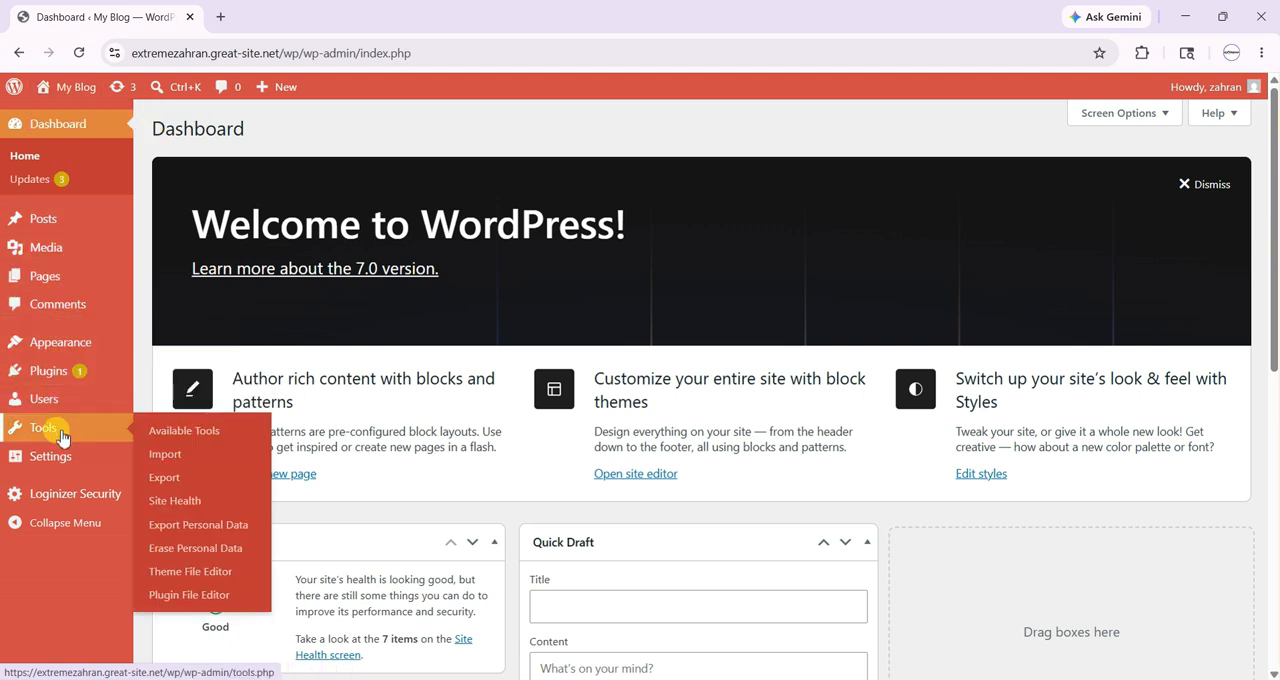
{"action": "mouse_move", "coordinate": [20, 219]}
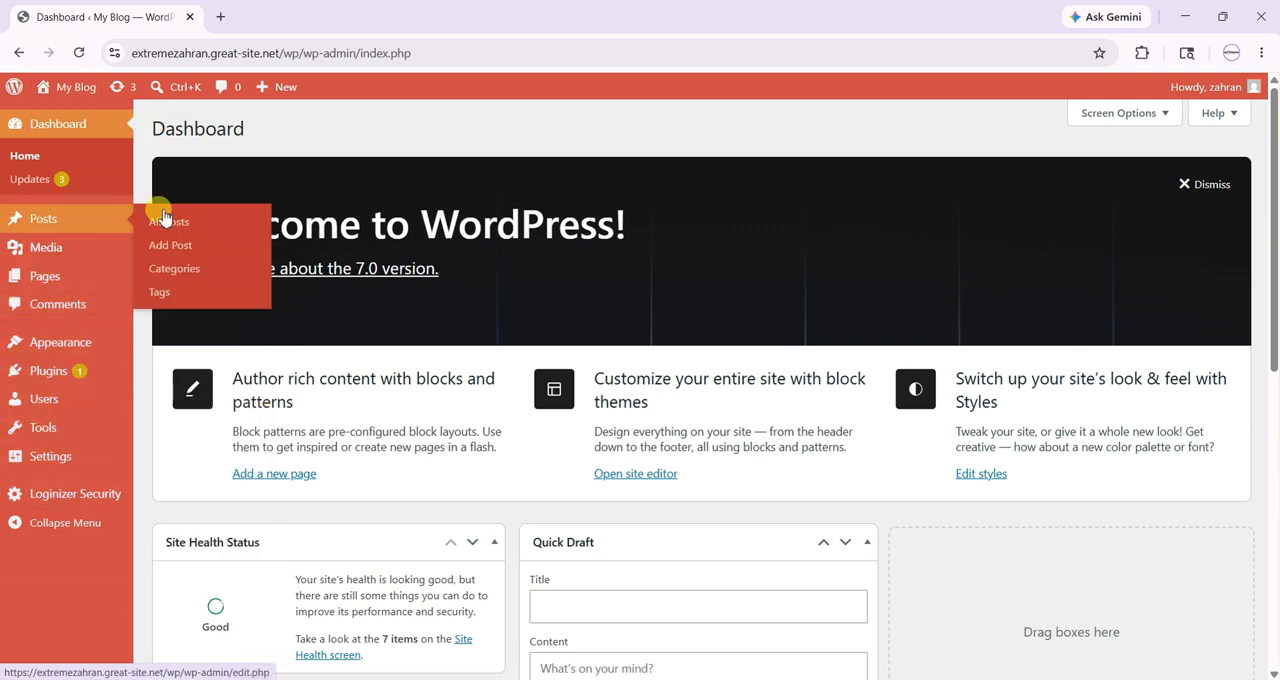